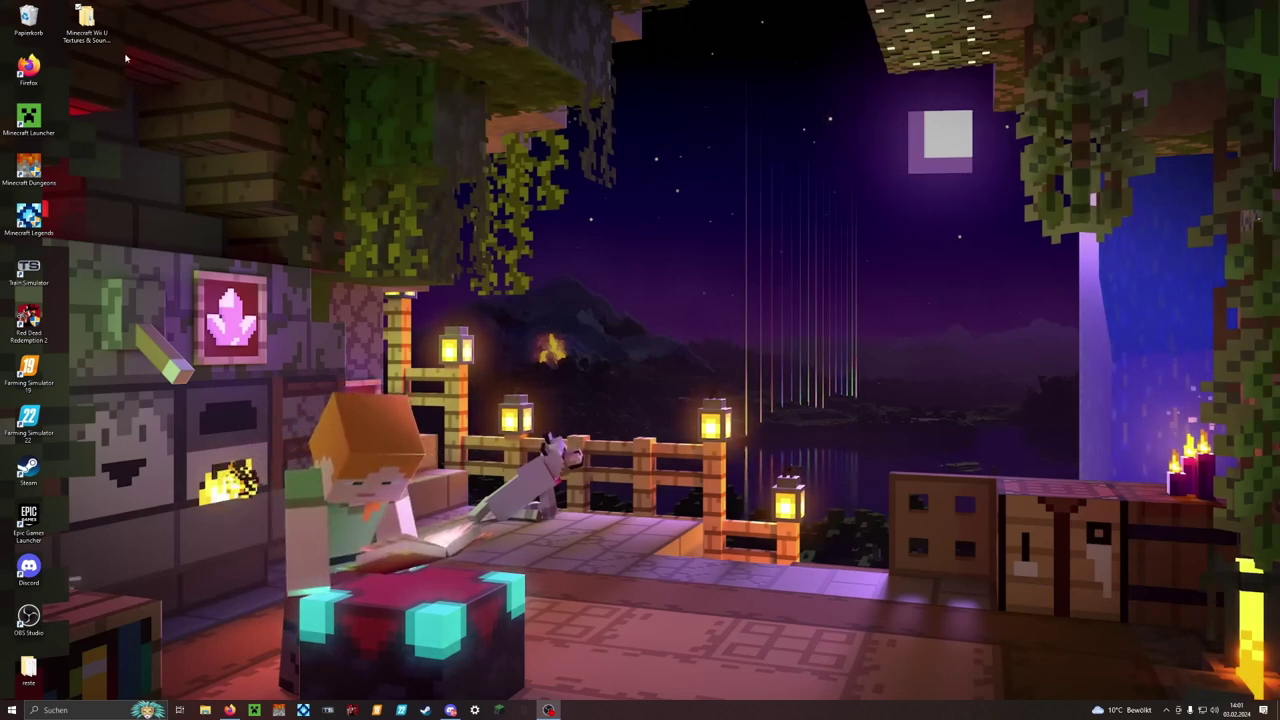
# Open the Minecraft Wii U Textures & Sounds update folder from the desktop
pyautogui.click(86, 22)
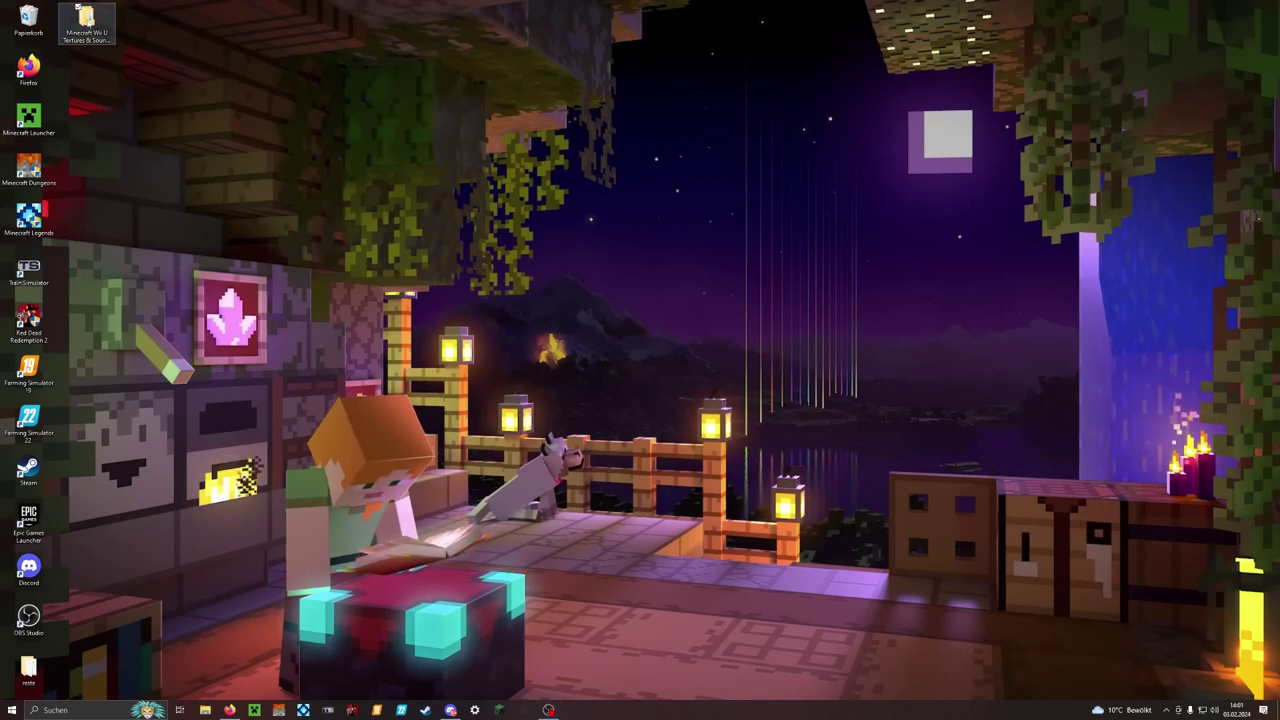
pyautogui.doubleClick(86, 22)
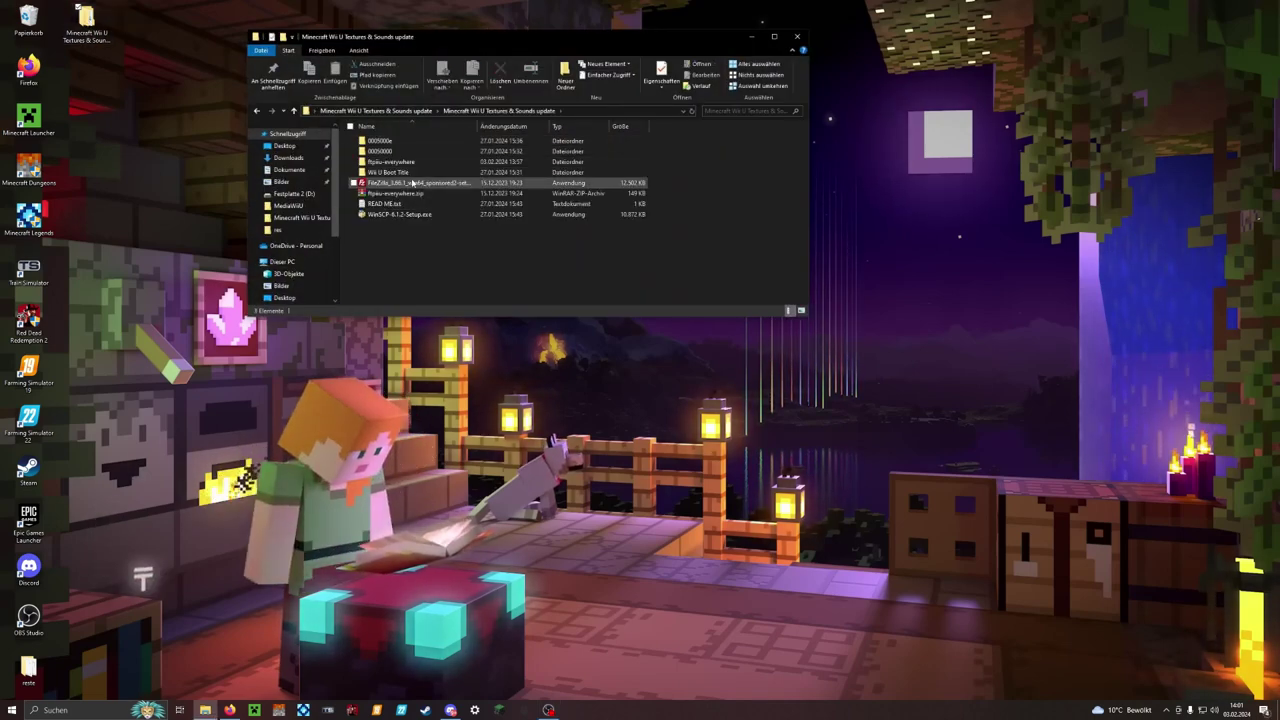
pyautogui.click(411, 184)
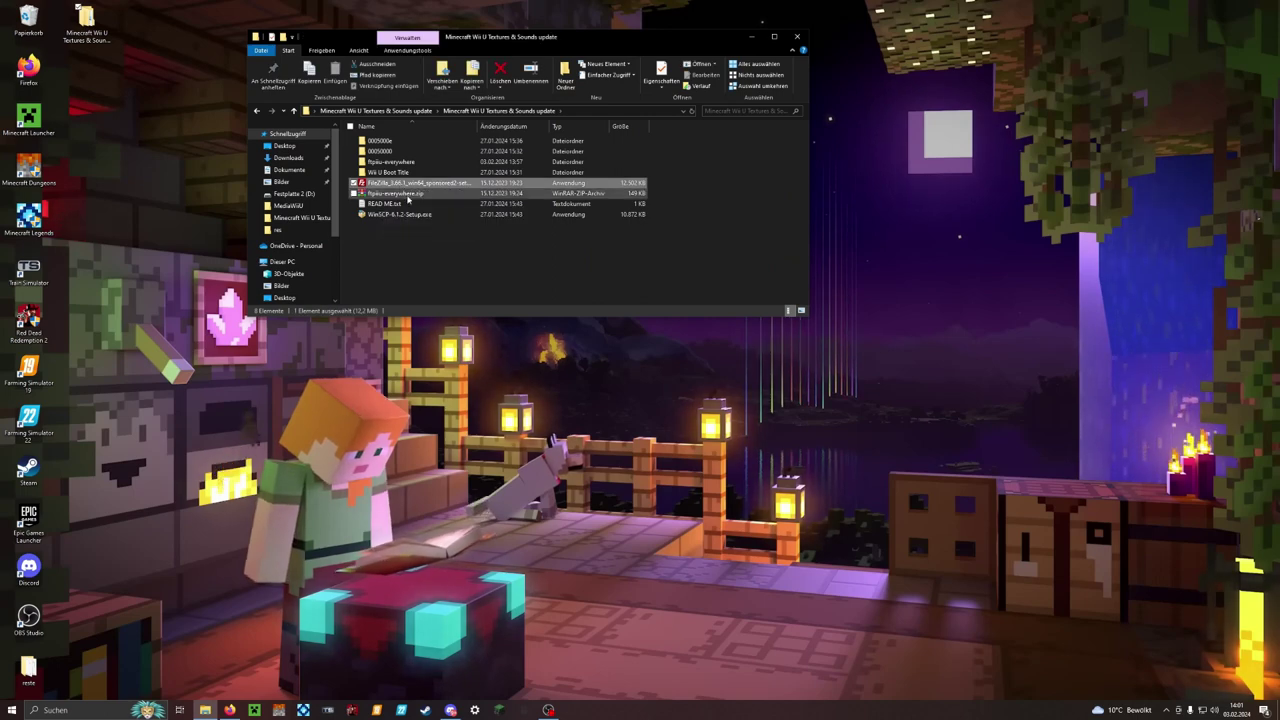
pyautogui.doubleClick(393, 187)
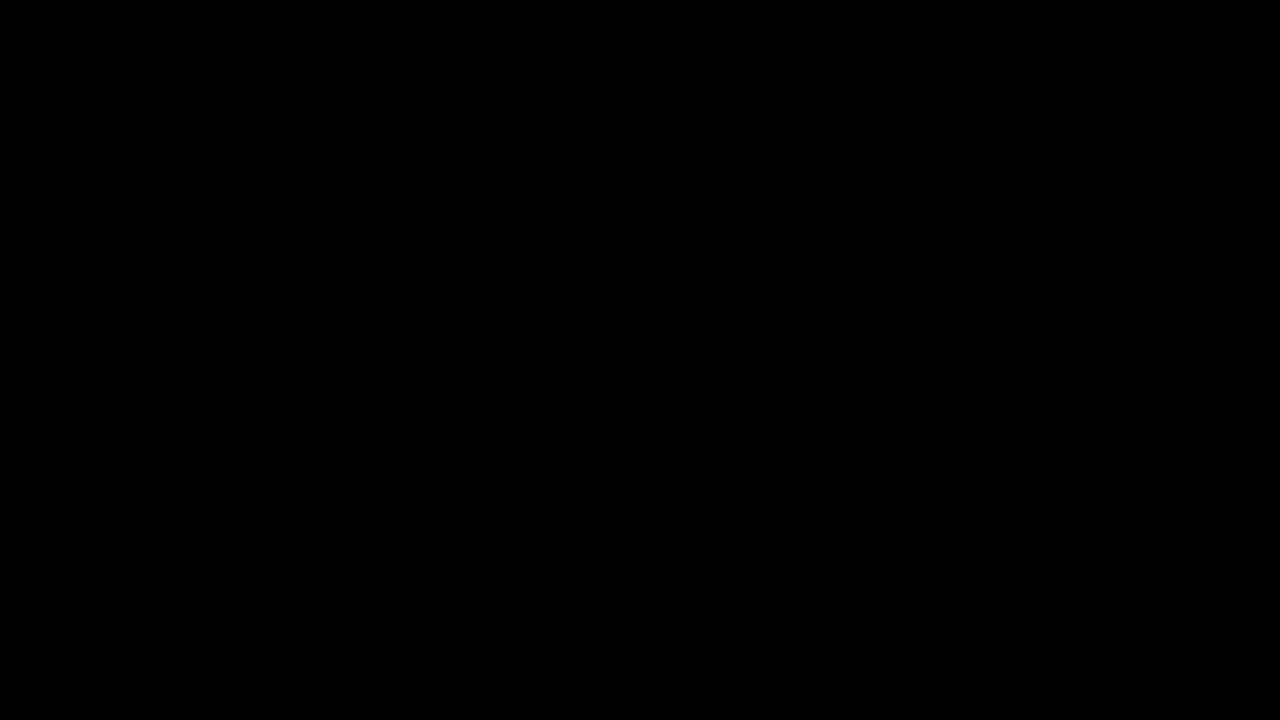
pyautogui.click(595, 430)
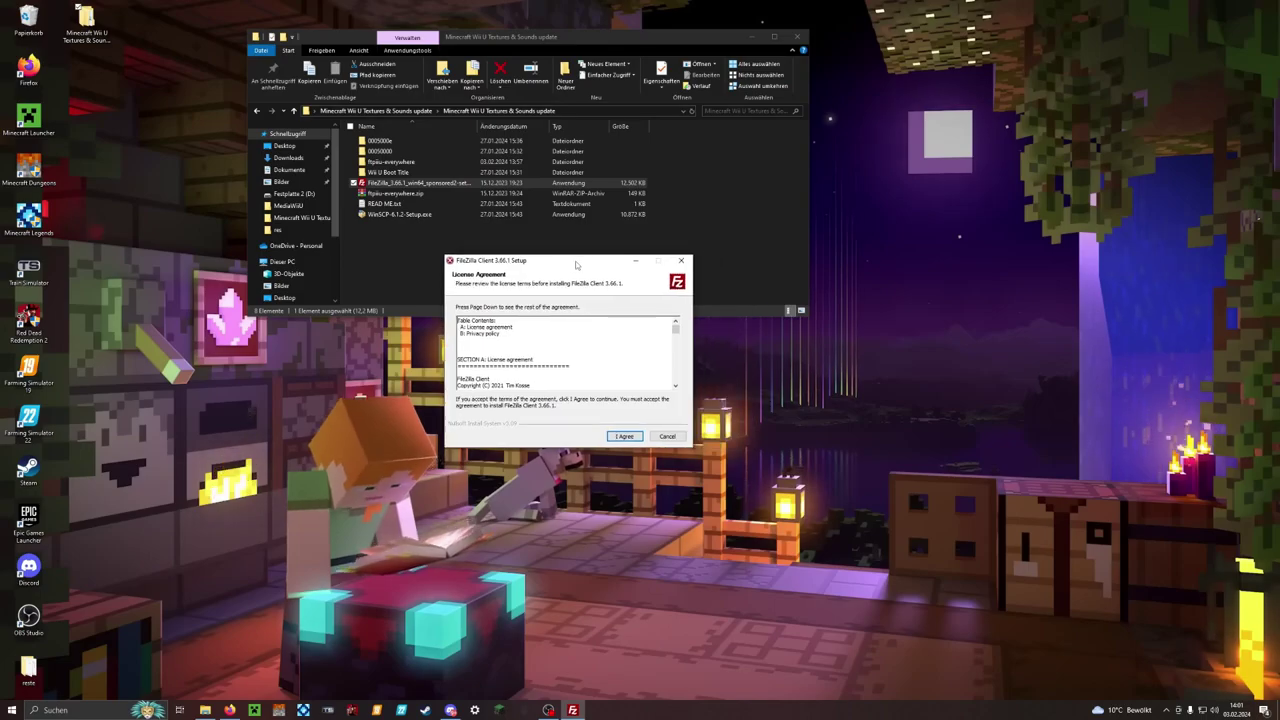
pyautogui.click(622, 436)
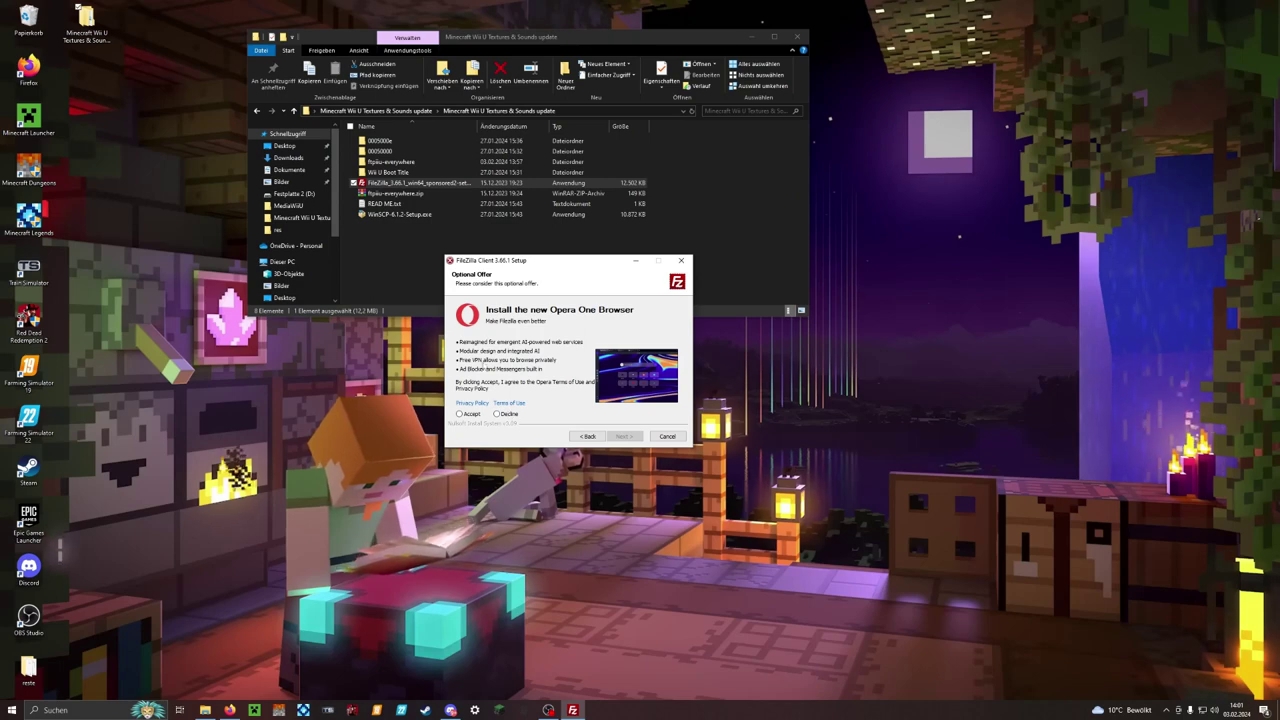
pyautogui.click(509, 414)
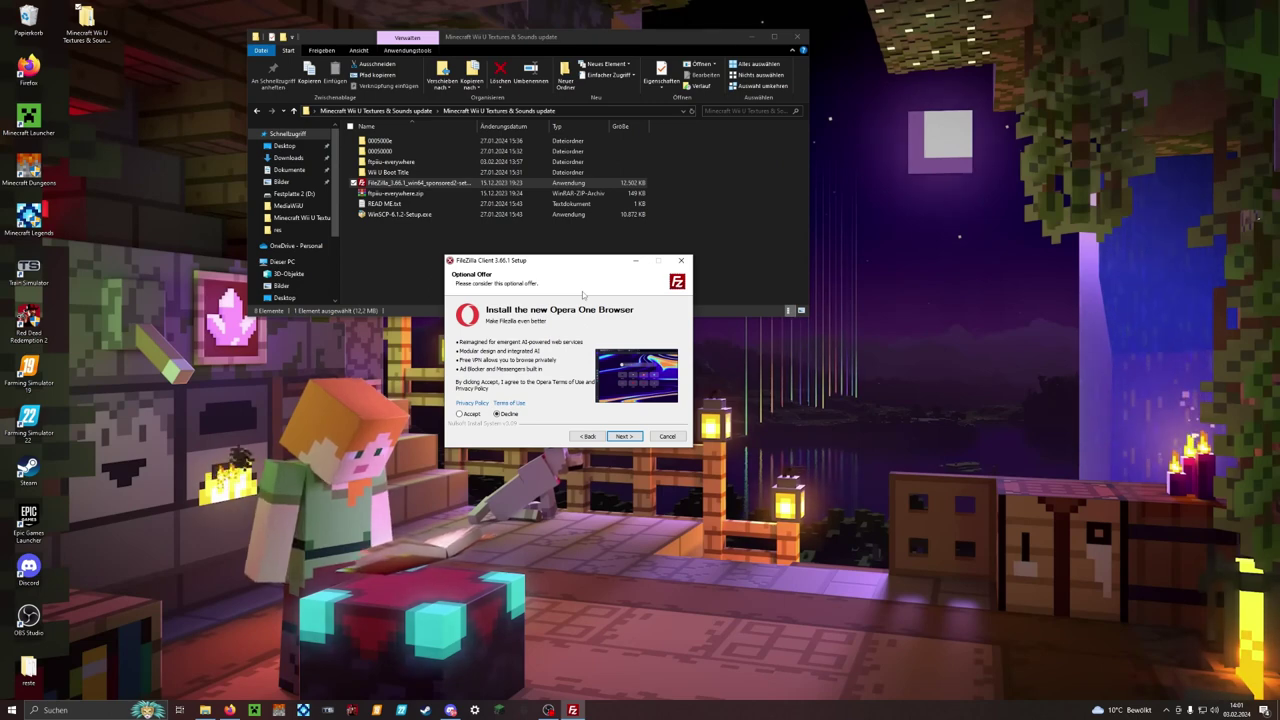
pyautogui.click(623, 436)
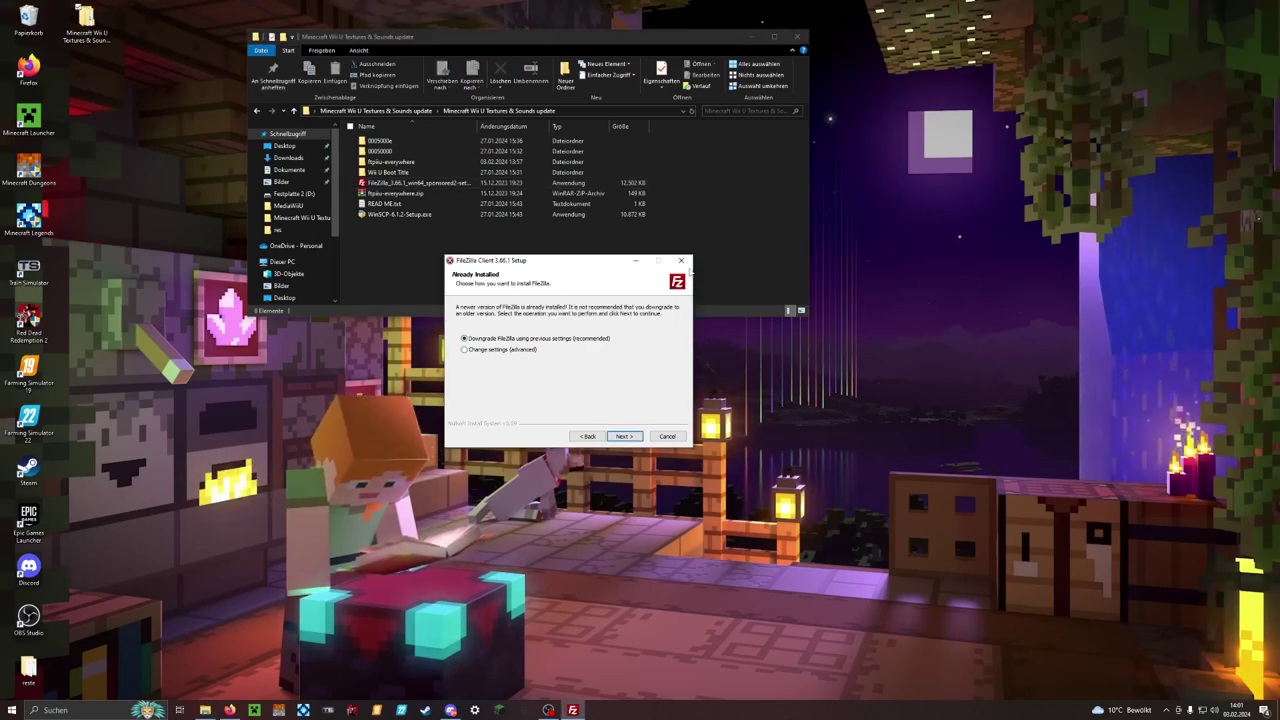
pyautogui.click(681, 261)
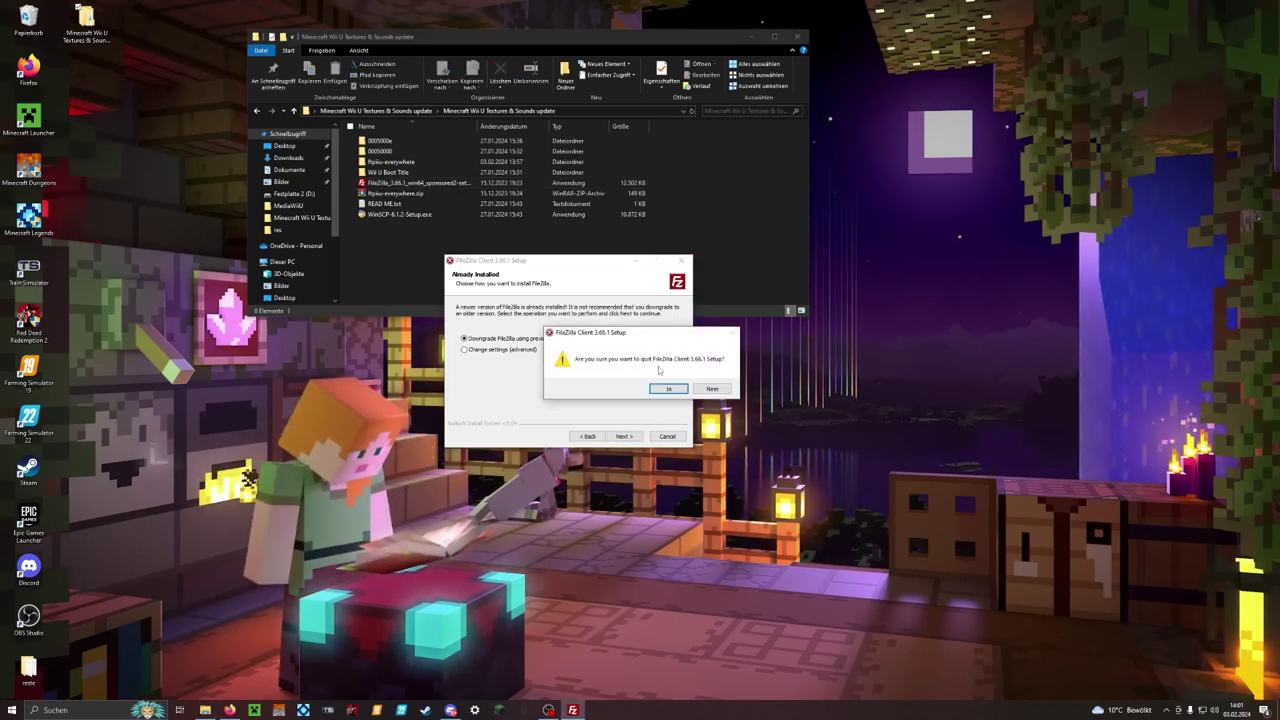
pyautogui.click(668, 388)
# Search Windows for the installed FileZilla client and launch it
pyautogui.moveTo(451, 40); pyautogui.dragTo(595, 77)
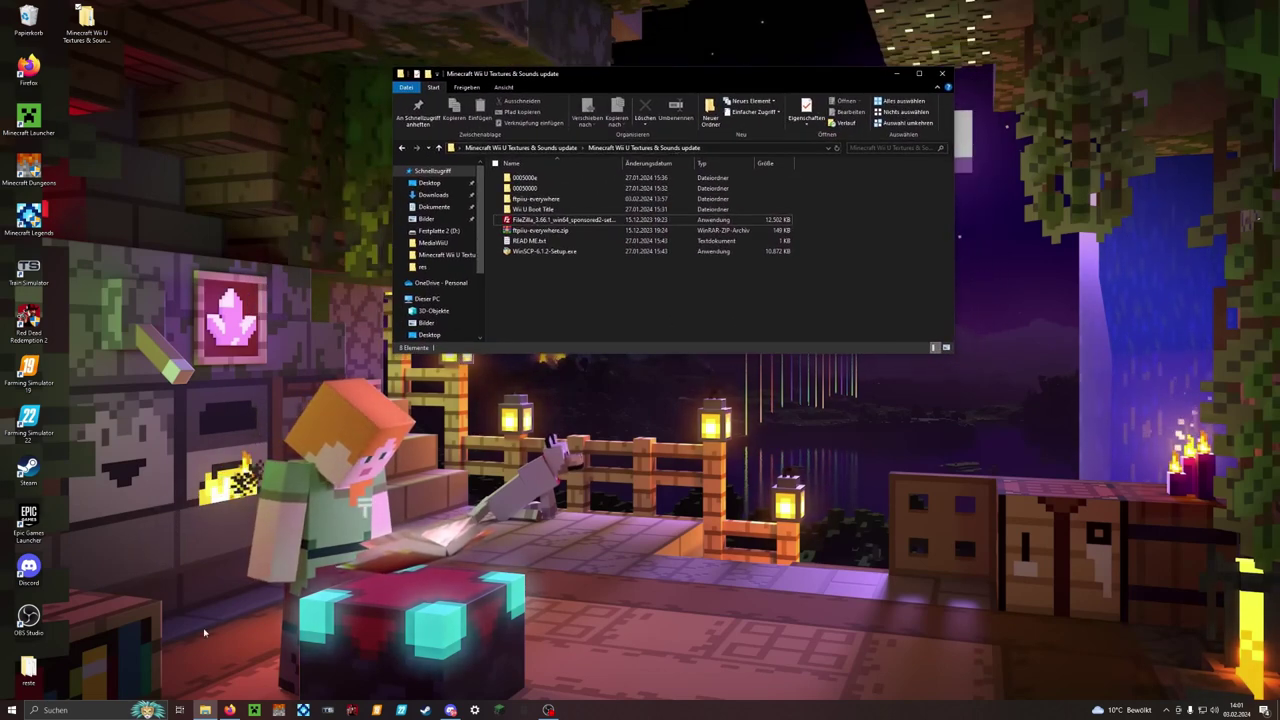
pyautogui.click(108, 706)
pyautogui.write('Fil')
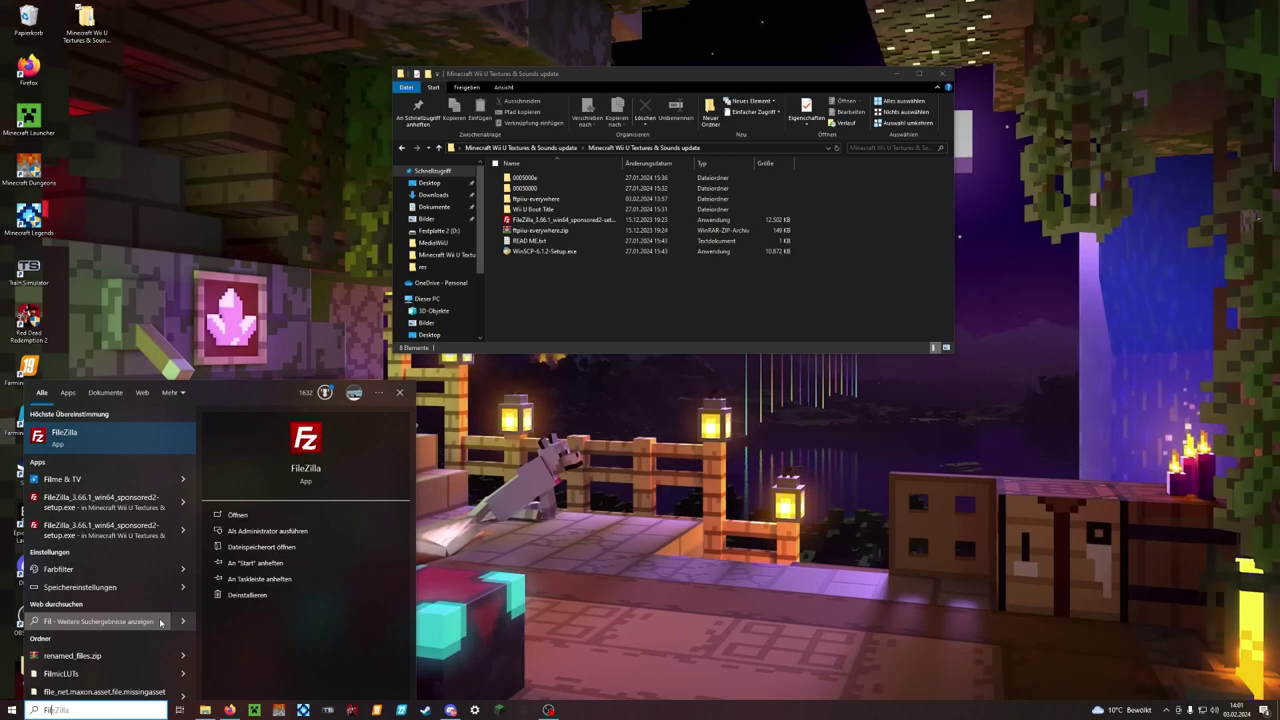
pyautogui.press('Return')
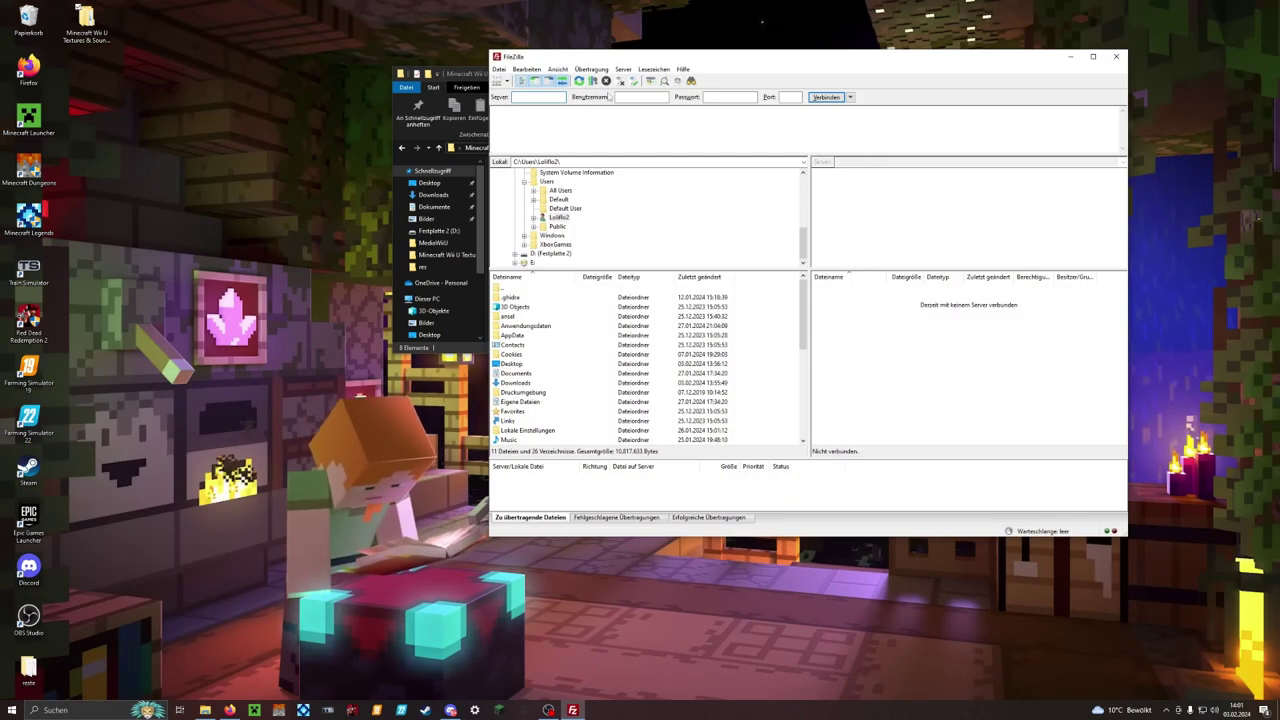
# Tile the FileZilla window and the update folder window side by side, each filling half of the screen
pyautogui.moveTo(652, 60); pyautogui.dragTo(440, 200)
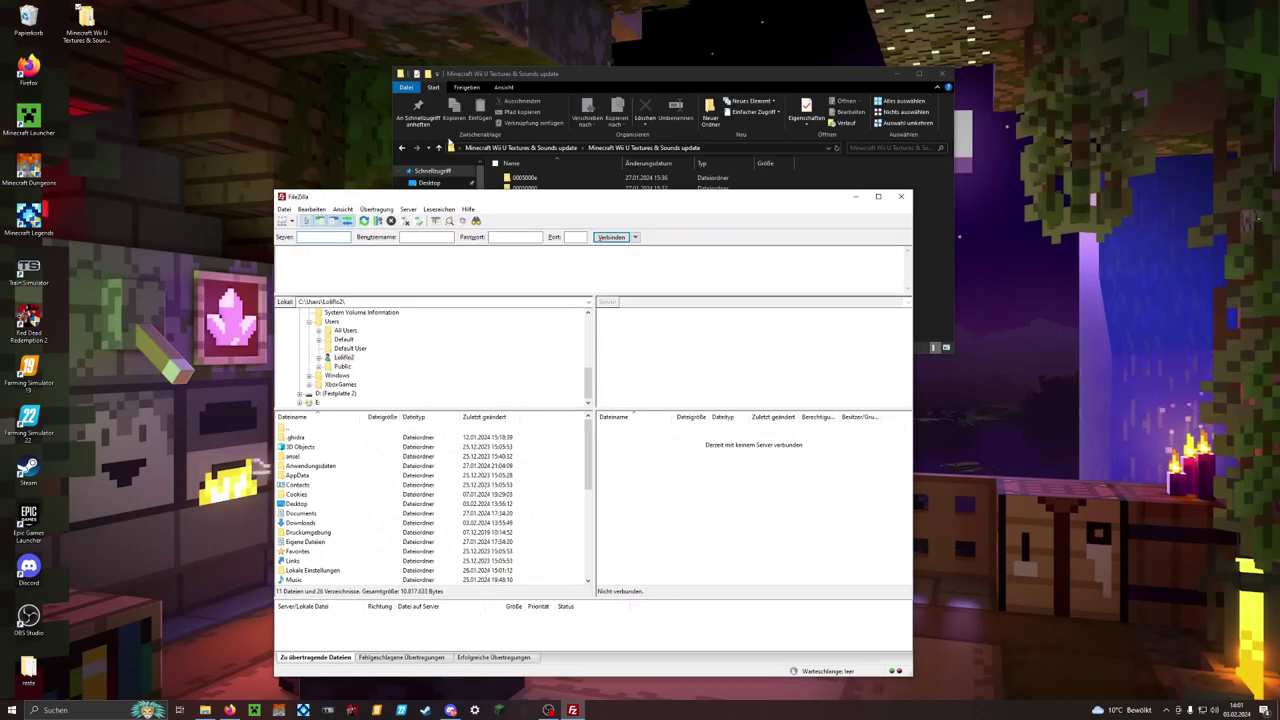
pyautogui.moveTo(450, 73); pyautogui.dragTo(632, 7)
pyautogui.click(497, 205)
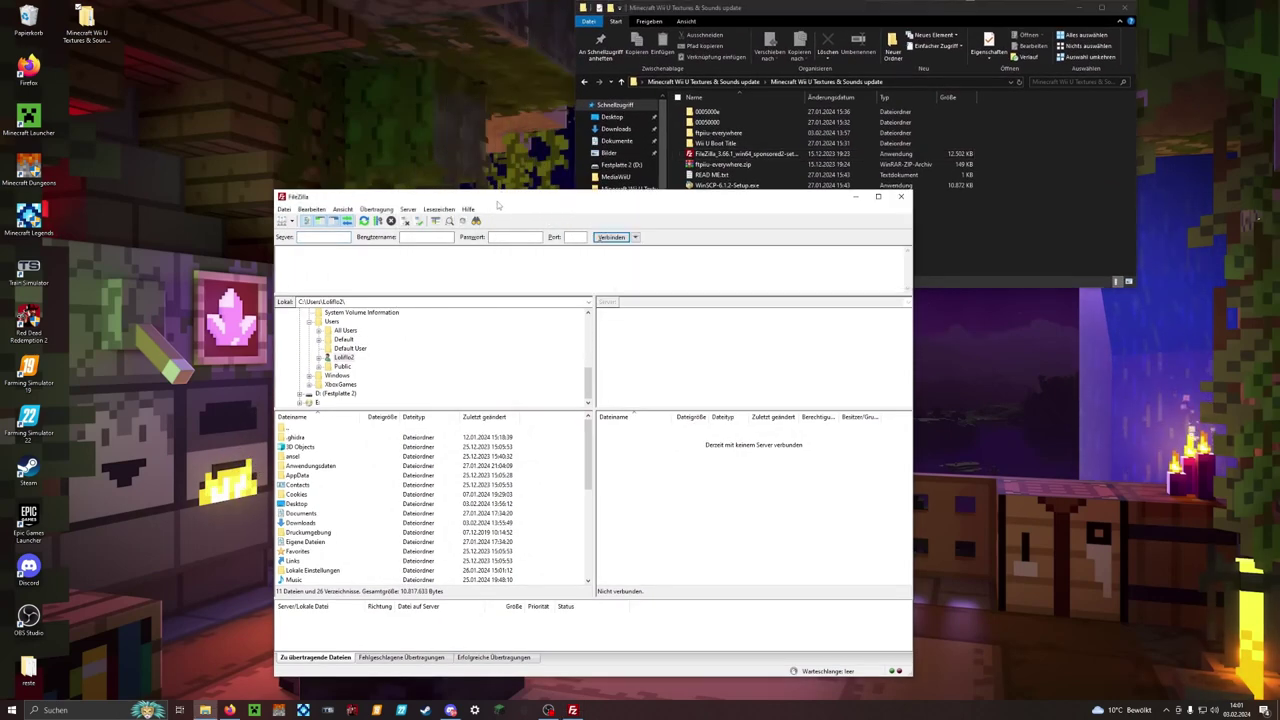
pyautogui.moveTo(795, 205); pyautogui.dragTo(625, 219)
pyautogui.moveTo(795, 8); pyautogui.dragTo(1279, 50)
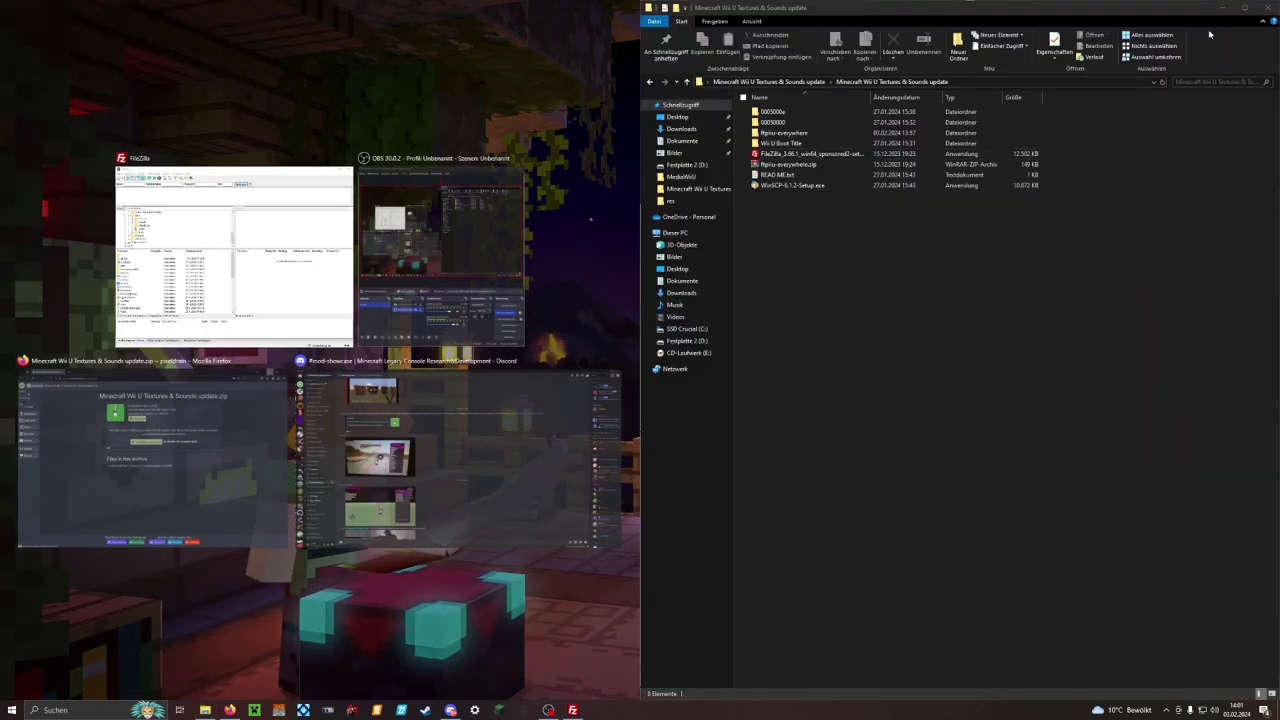
pyautogui.click(242, 267)
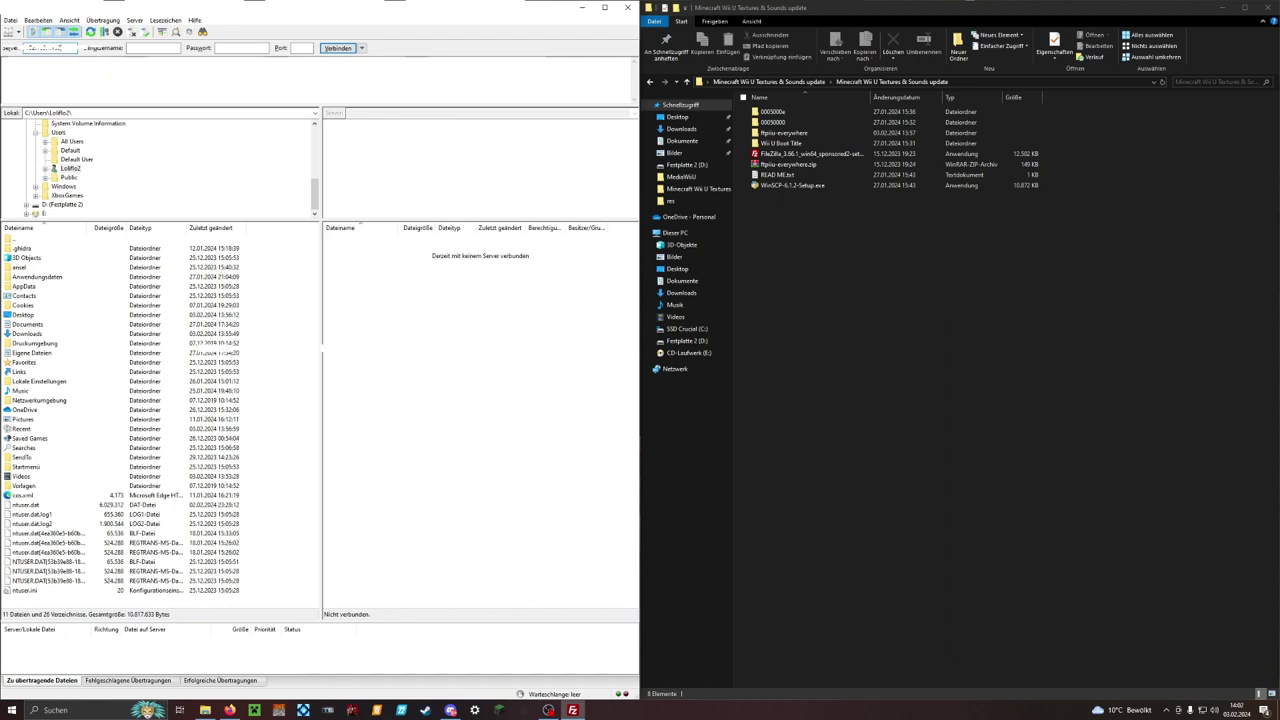
# Connect to the entered FTP server on port 21 and accept the unencrypted FTP connection
pyautogui.write('21')
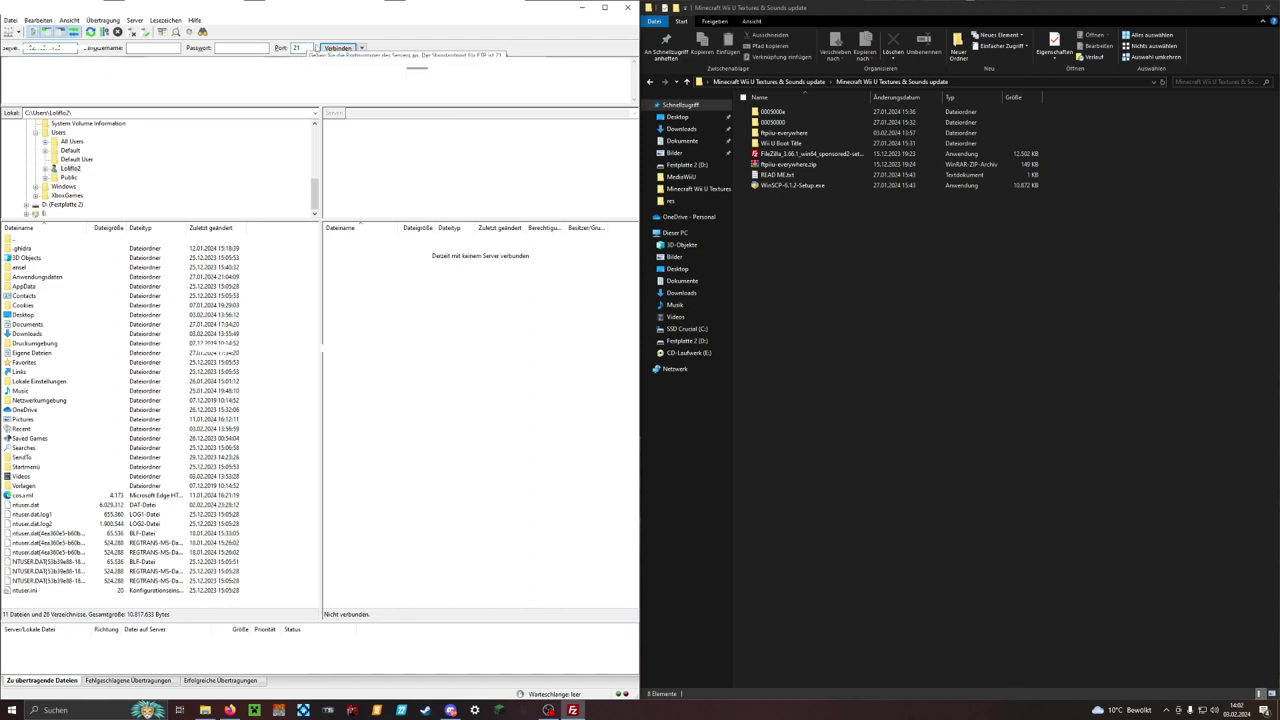
pyautogui.click(338, 47)
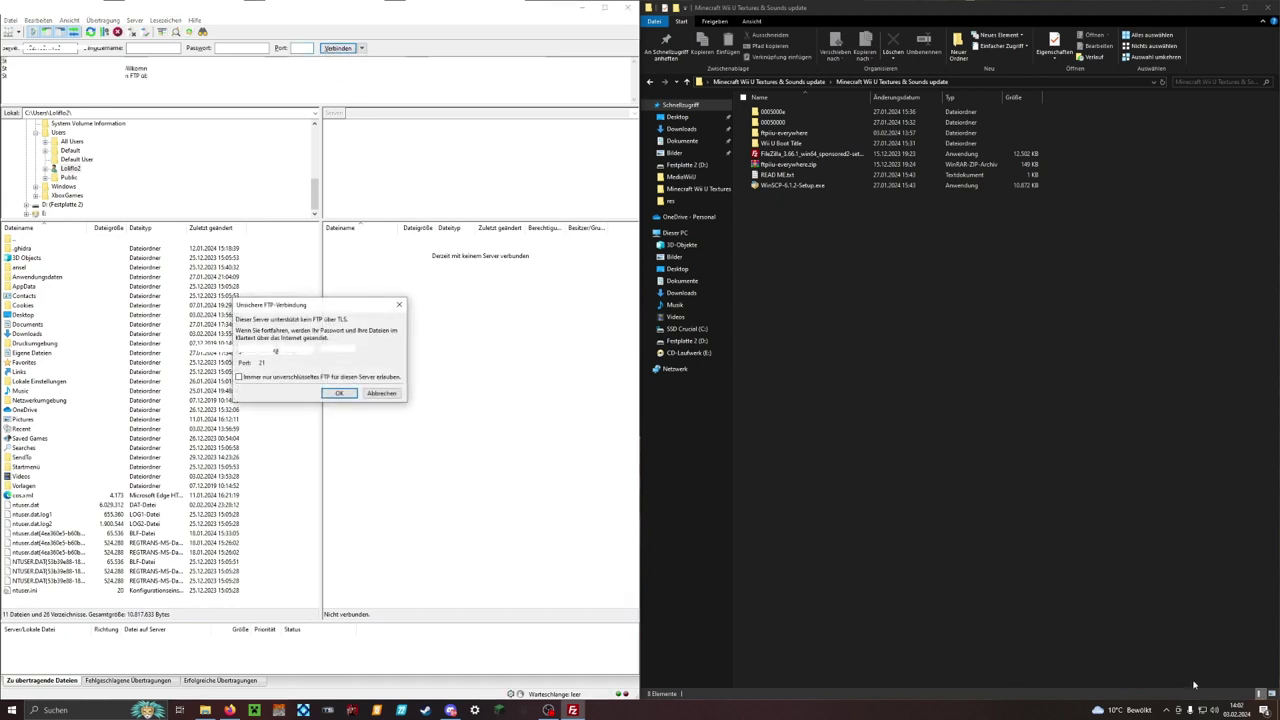
pyautogui.click(1202, 710)
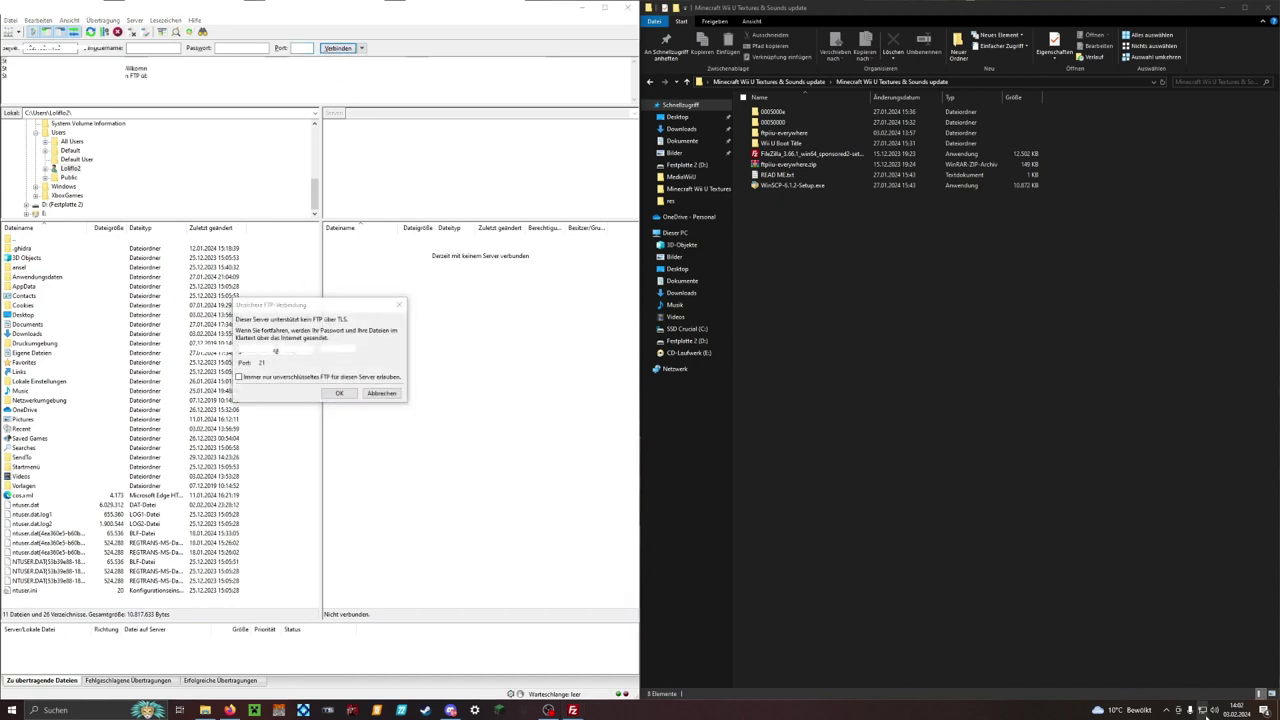
pyautogui.click(986, 616)
pyautogui.click(334, 308)
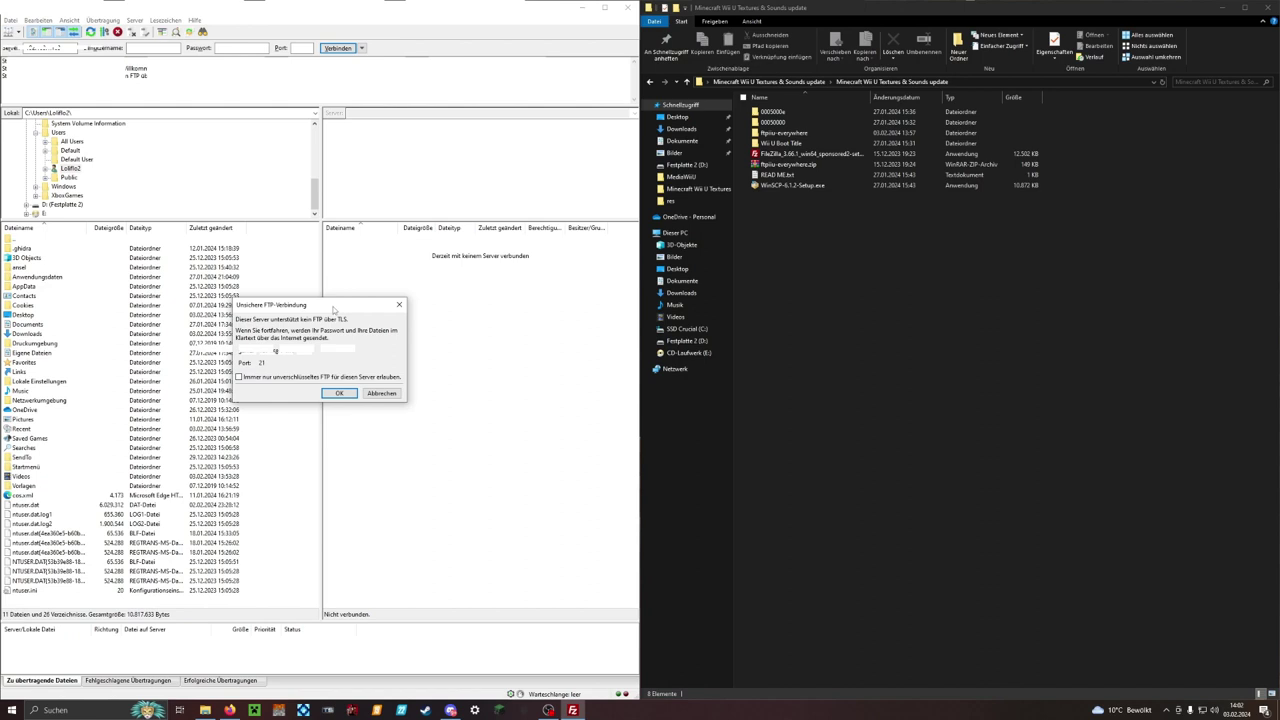
pyautogui.click(340, 394)
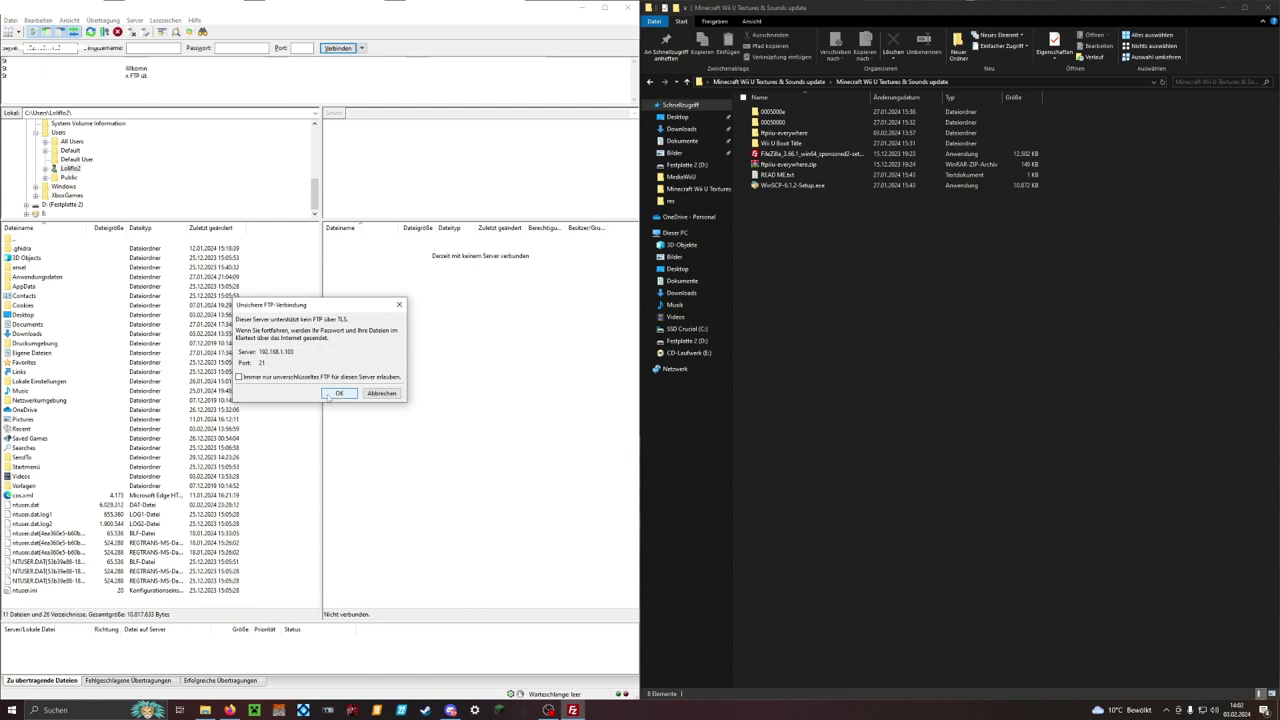
pyautogui.click(336, 395)
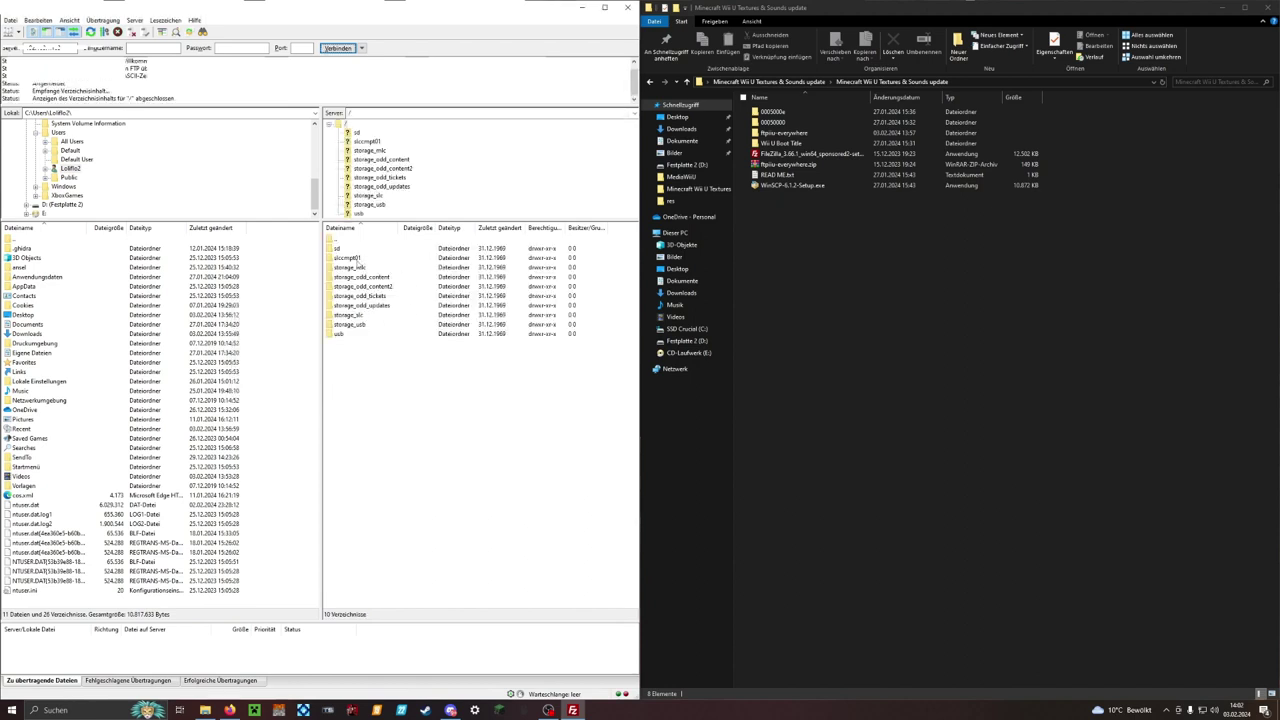
# Browse the server to the folder /storage_mlc/usr/title/0005000e, reloading the title folder on the way
pyautogui.doubleClick(350, 270)
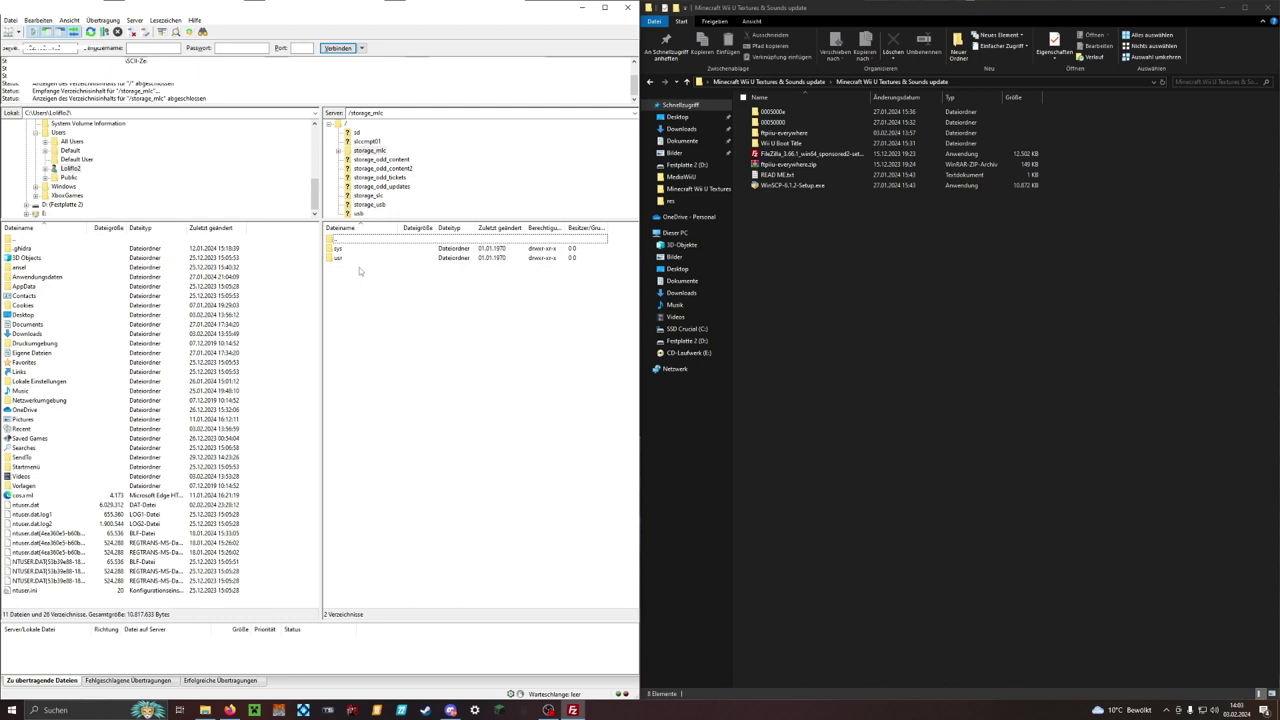
pyautogui.doubleClick(340, 262)
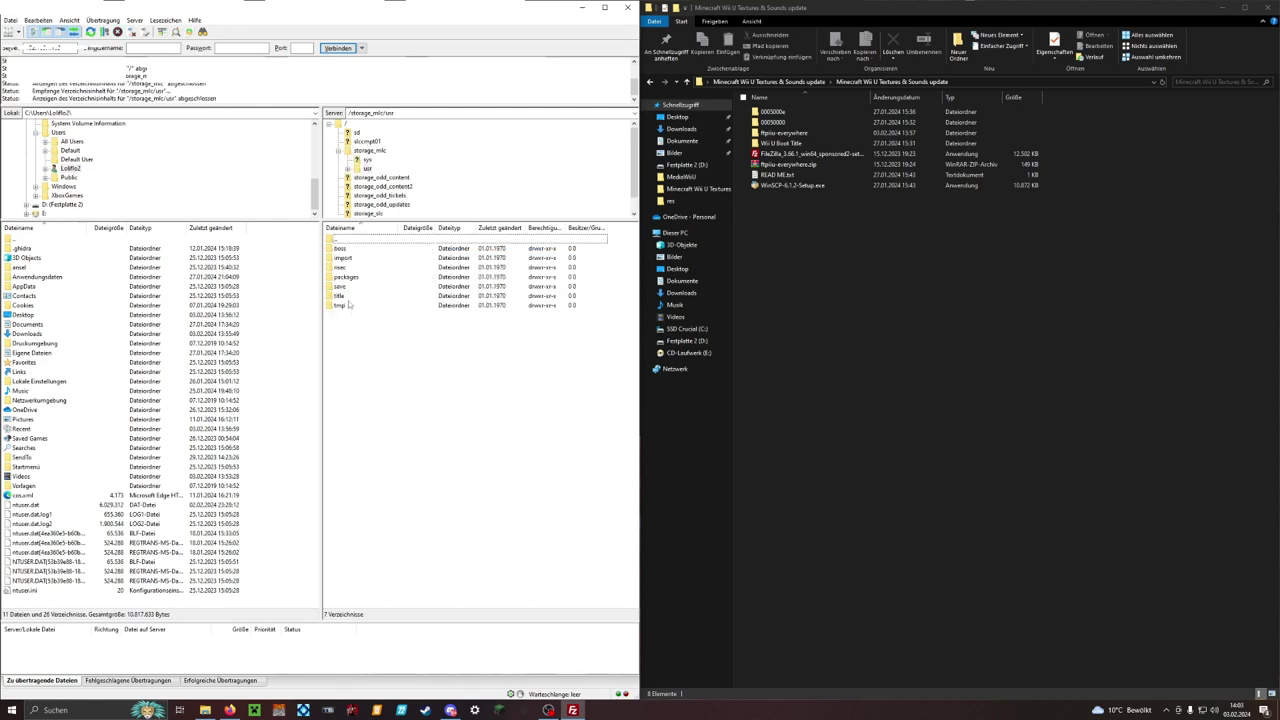
pyautogui.doubleClick(337, 296)
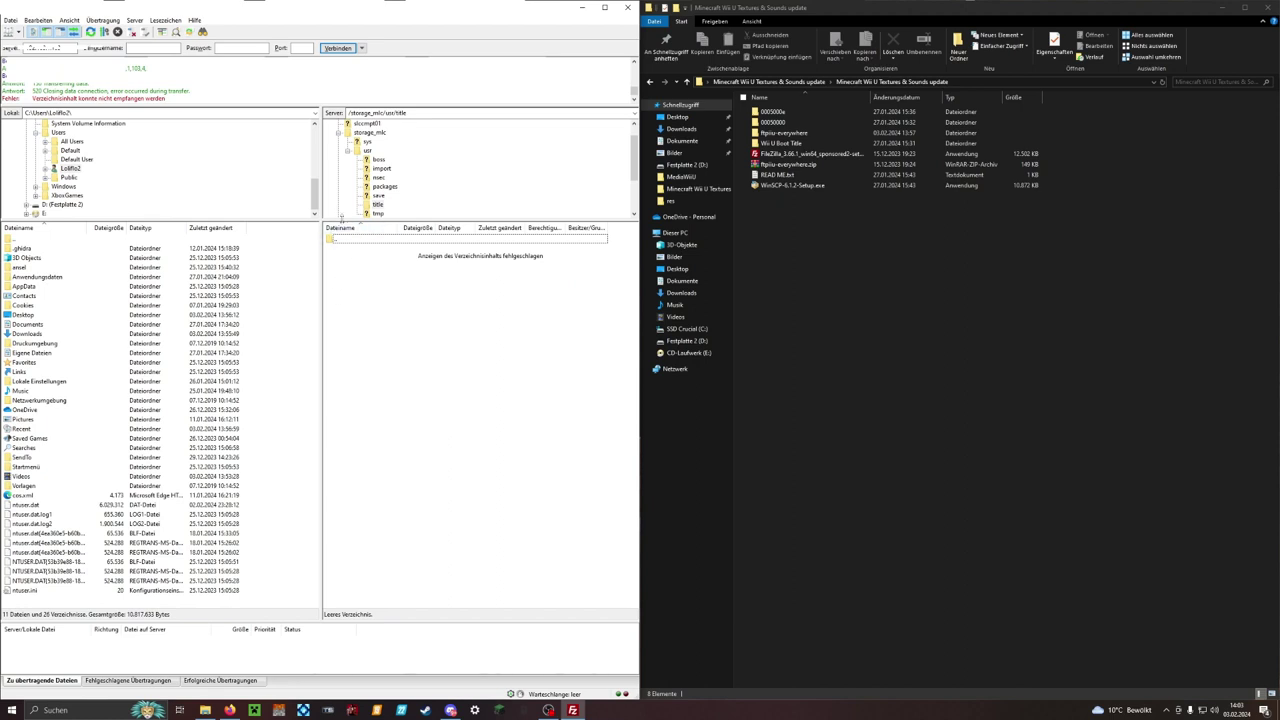
pyautogui.doubleClick(344, 241)
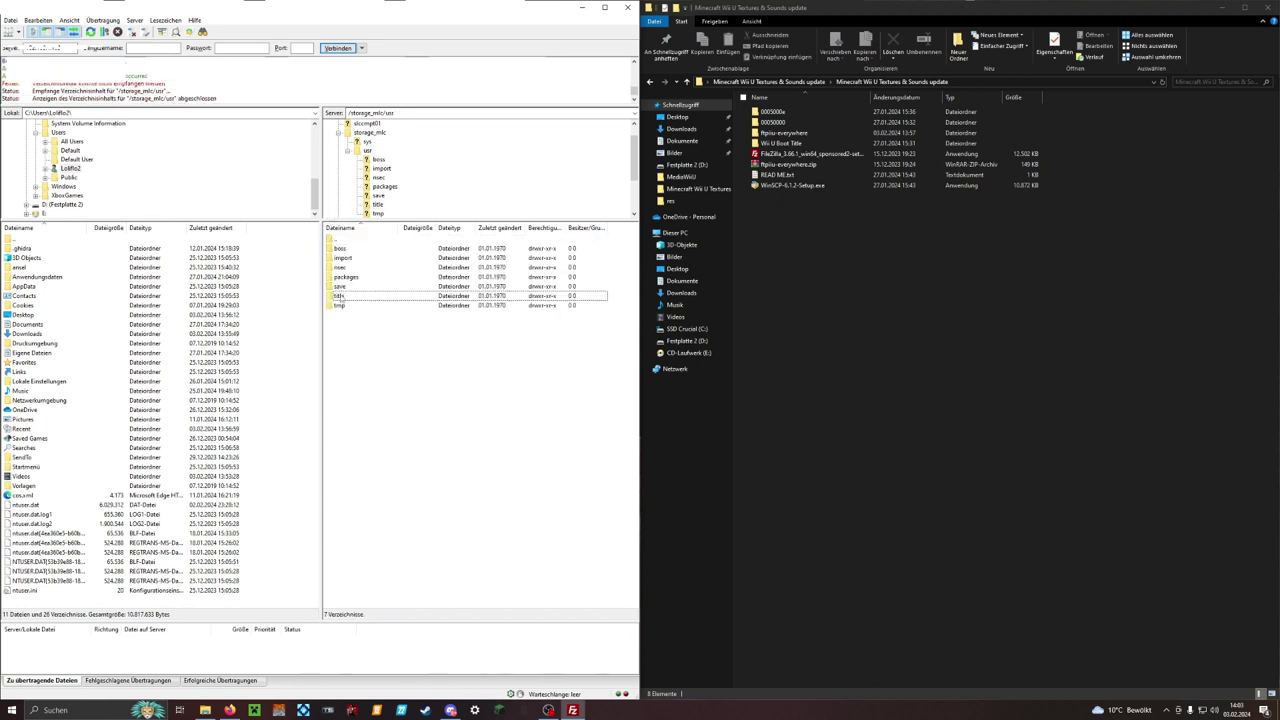
pyautogui.doubleClick(339, 297)
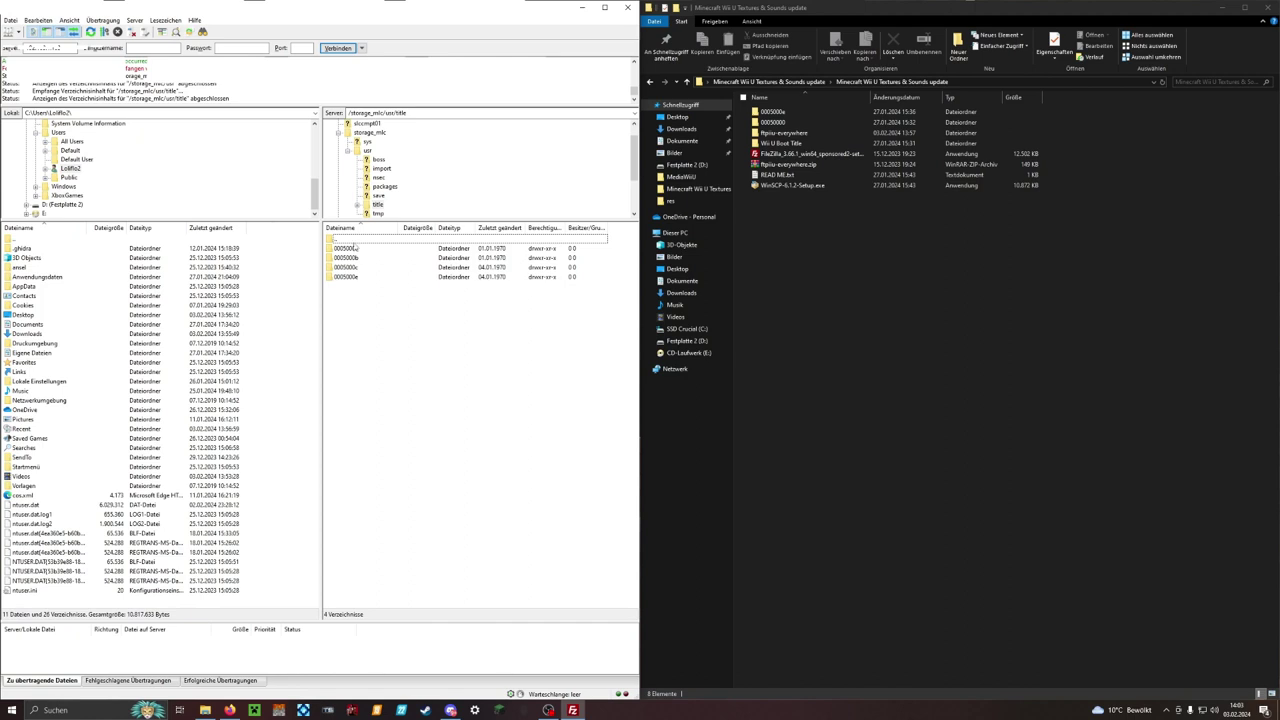
pyautogui.click(350, 278)
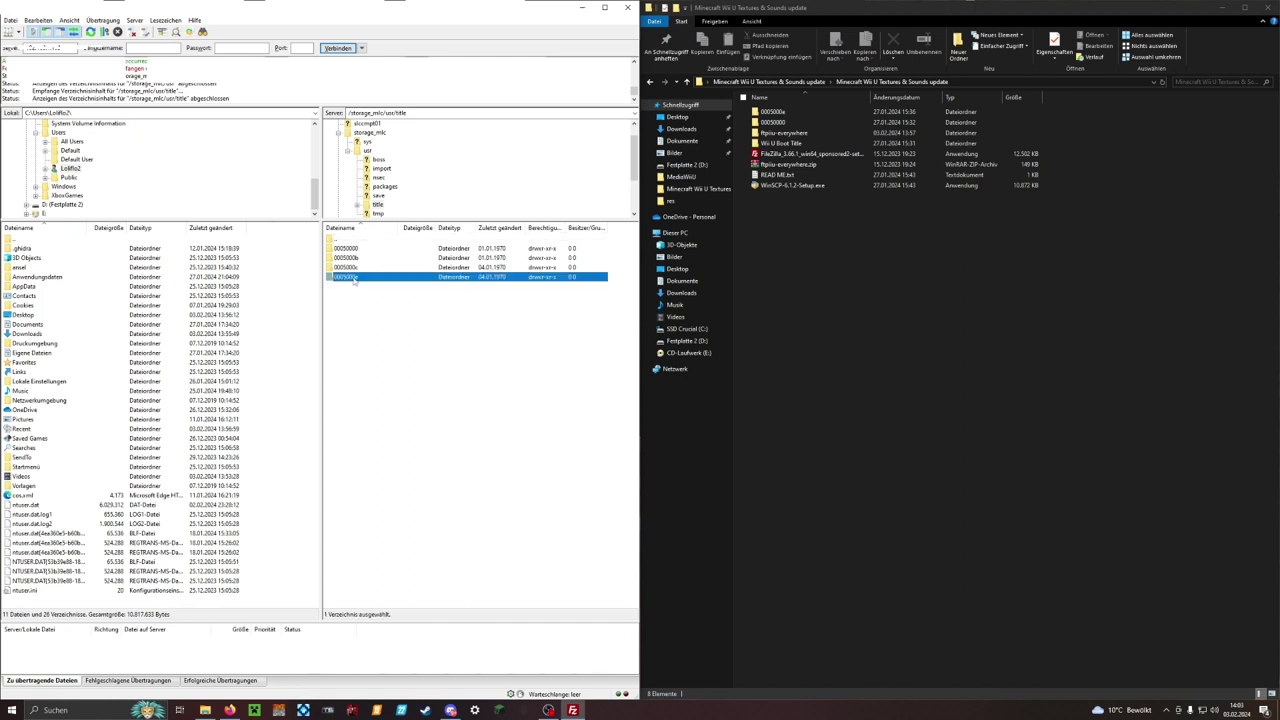
pyautogui.doubleClick(350, 278)
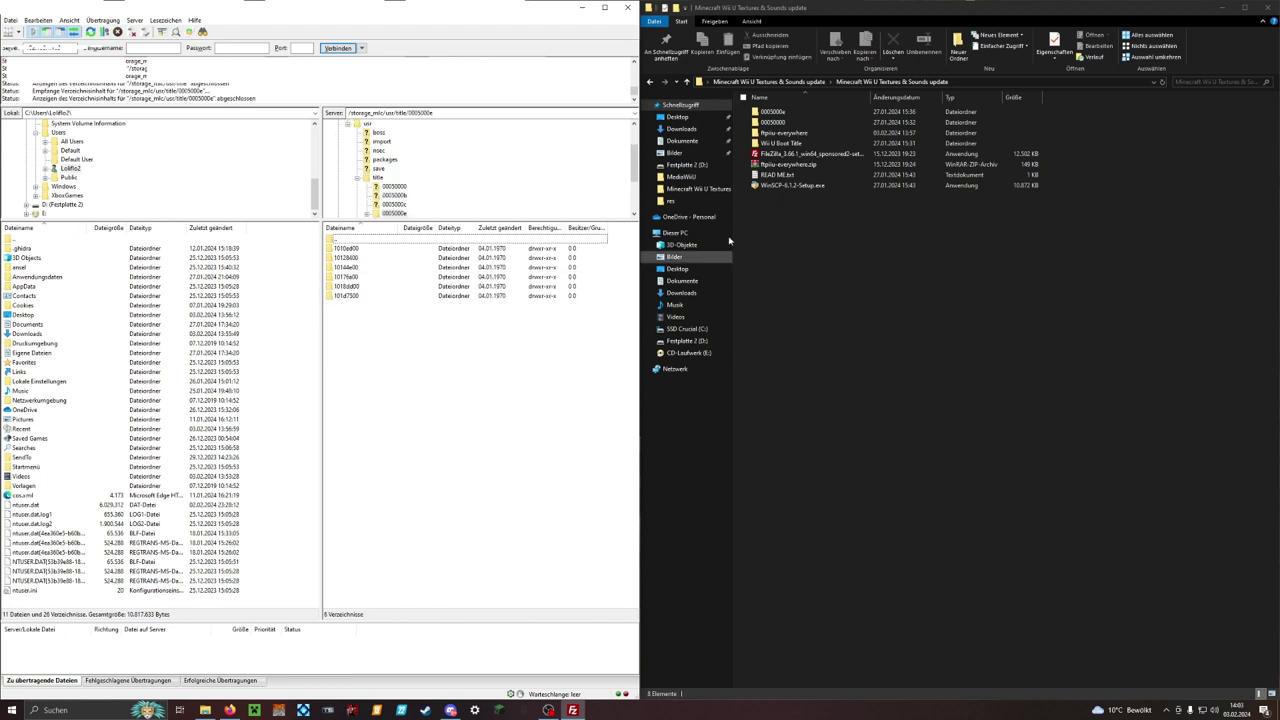
# Open 0005000e/101d7500/content/Common in both the local update folder and the server listing
pyautogui.click(775, 114)
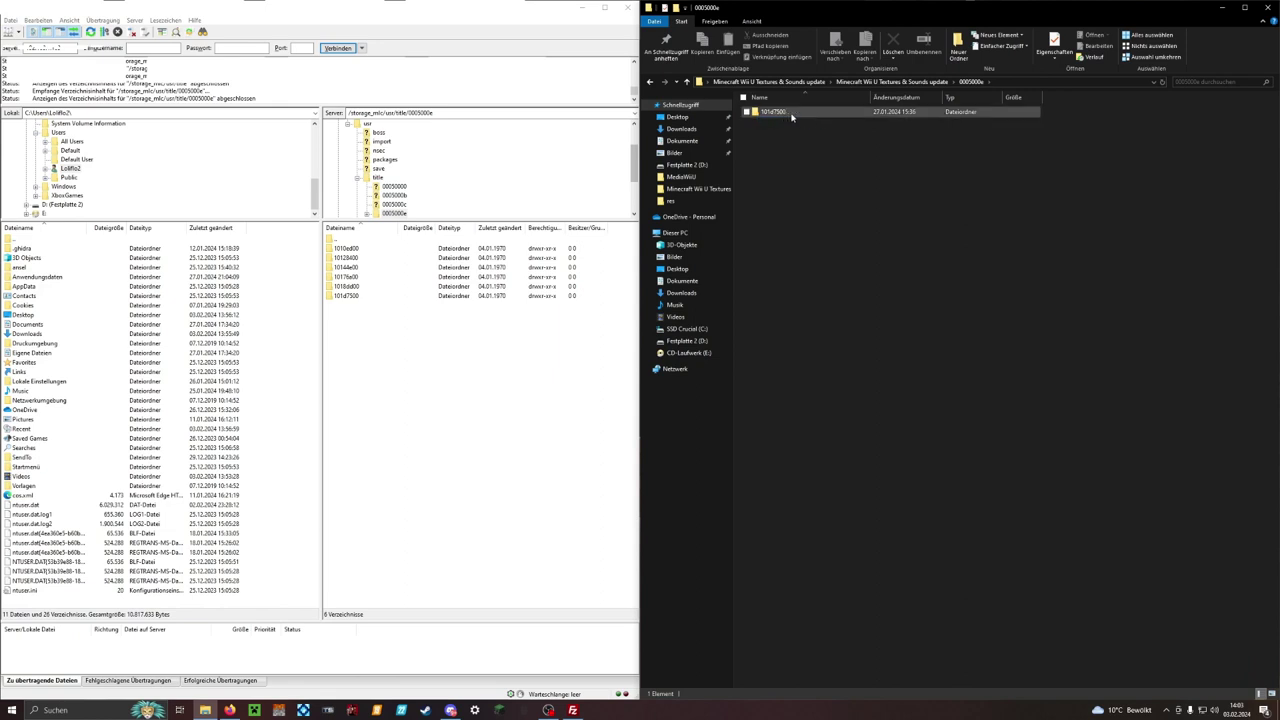
pyautogui.doubleClick(791, 114)
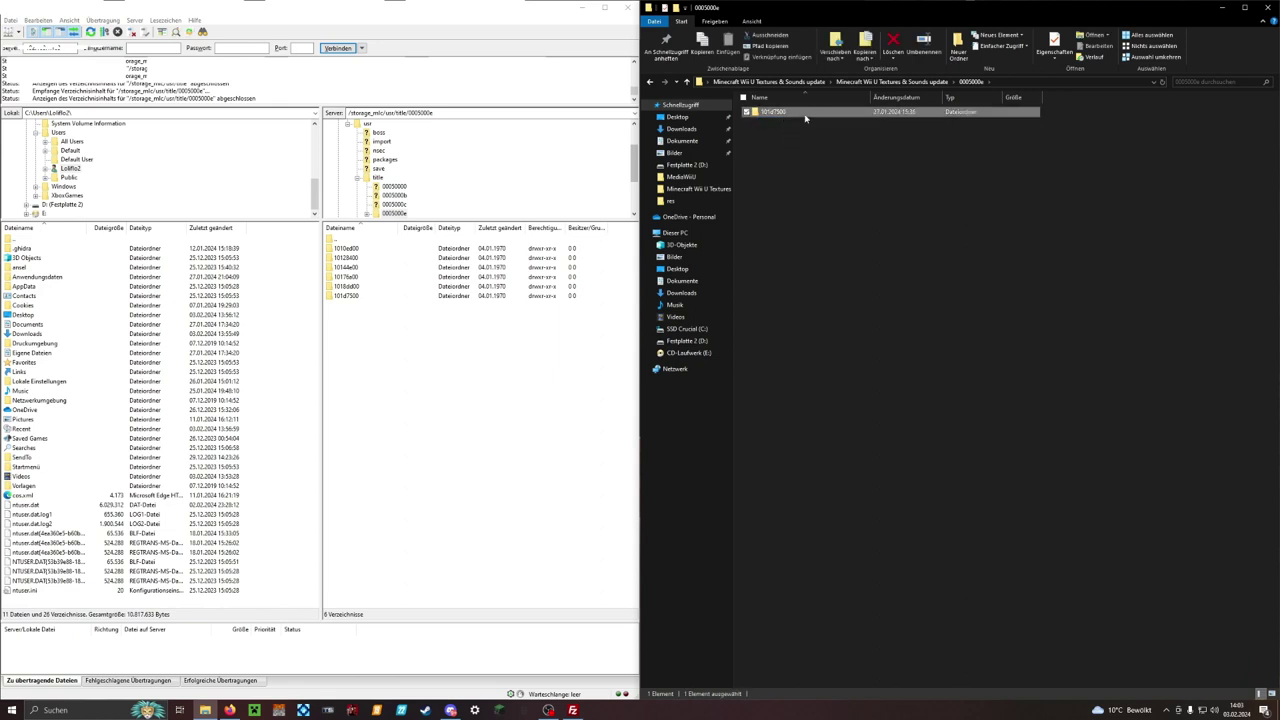
pyautogui.doubleClick(350, 296)
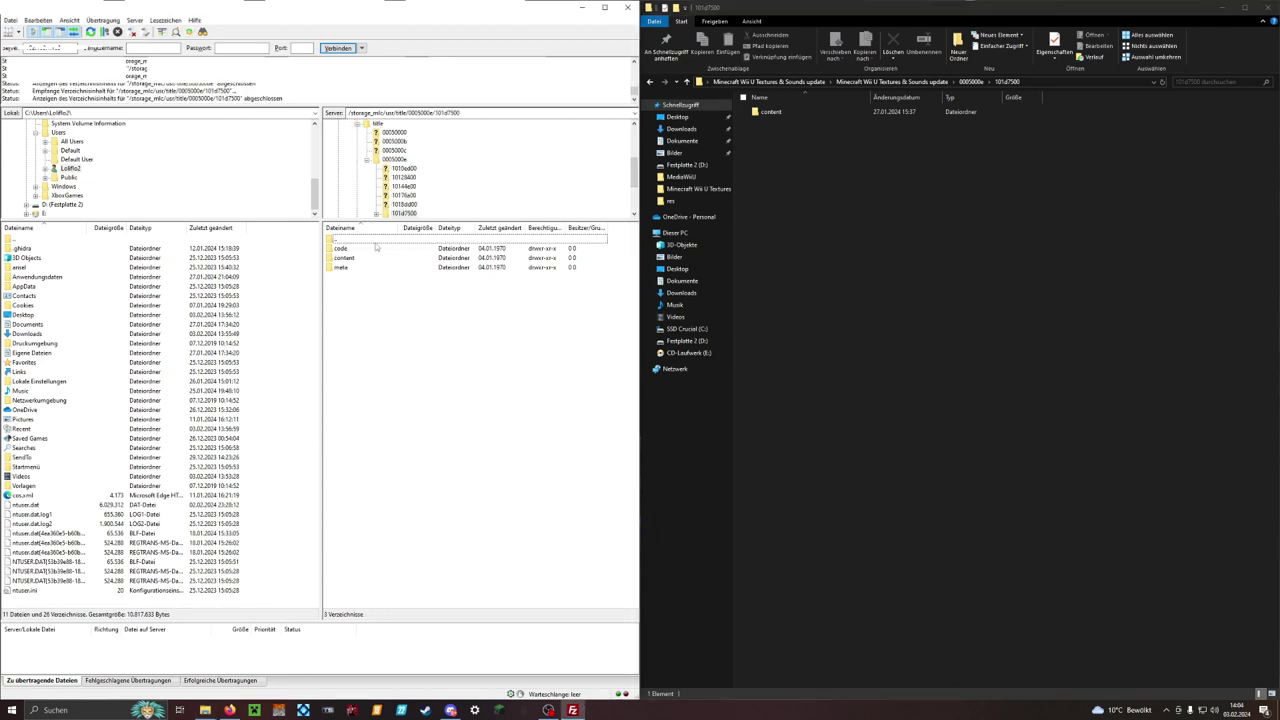
pyautogui.doubleClick(768, 111)
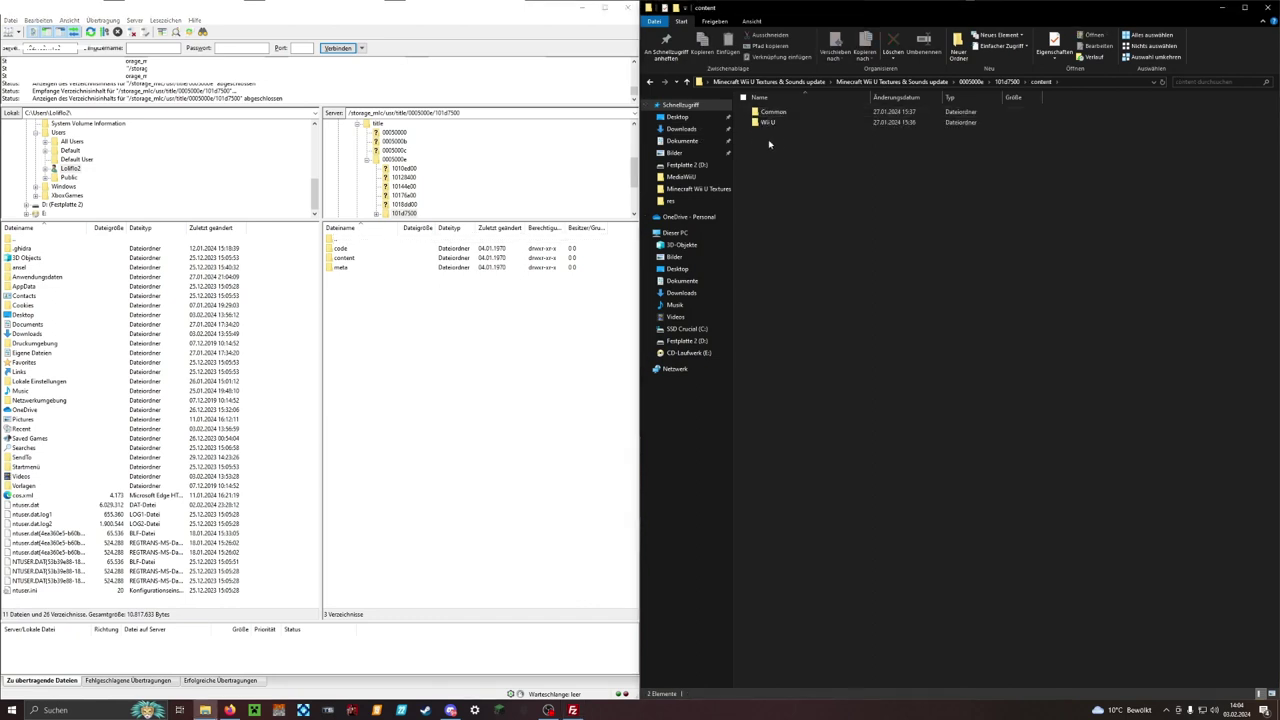
pyautogui.click(347, 259)
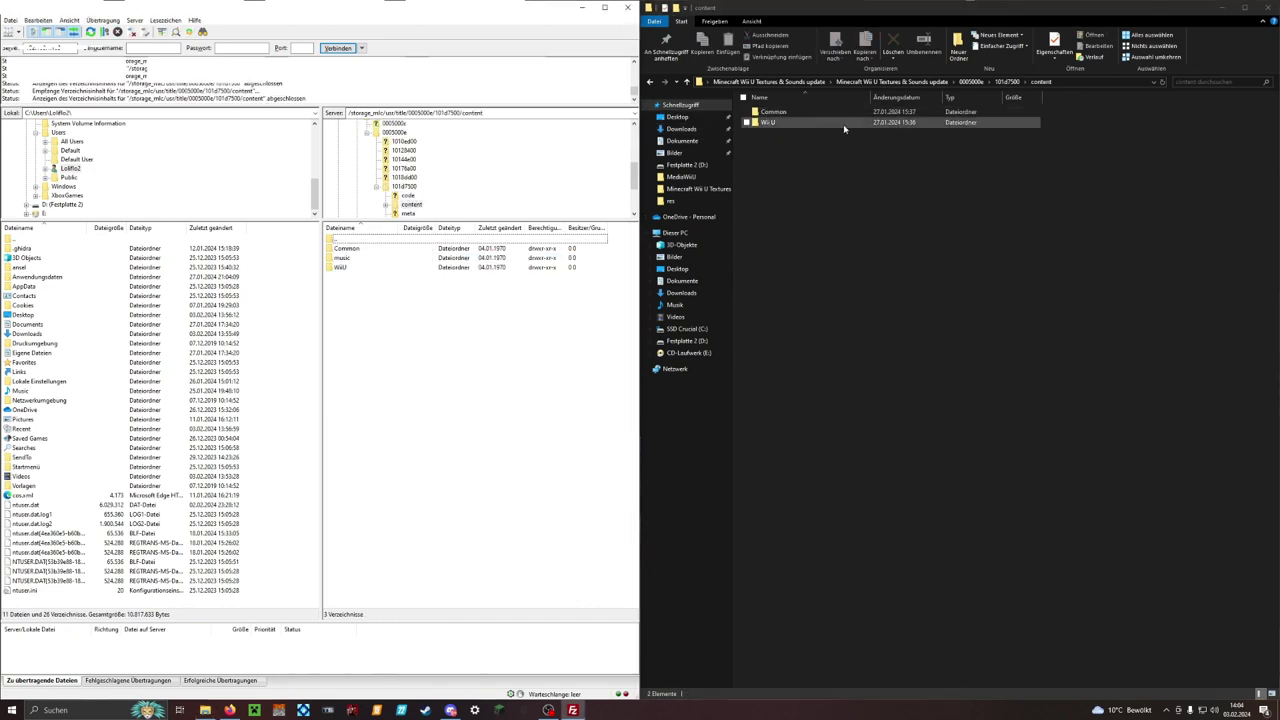
pyautogui.doubleClick(790, 111)
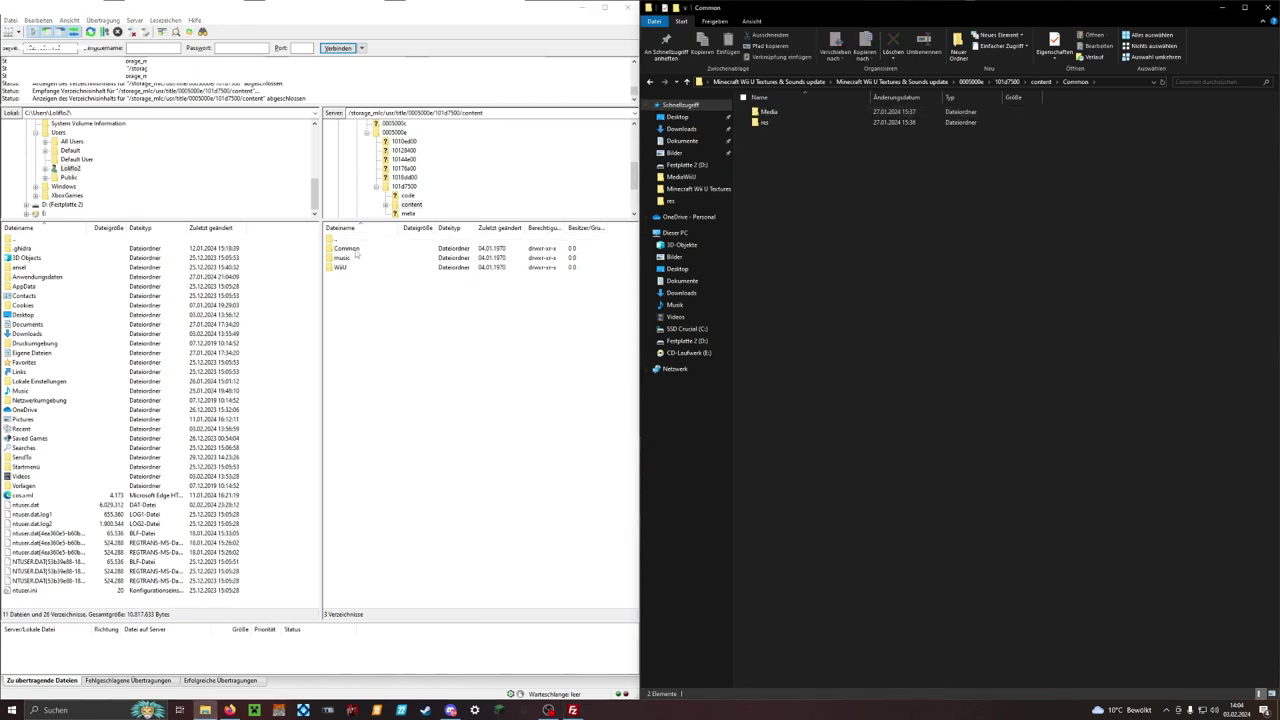
pyautogui.doubleClick(346, 249)
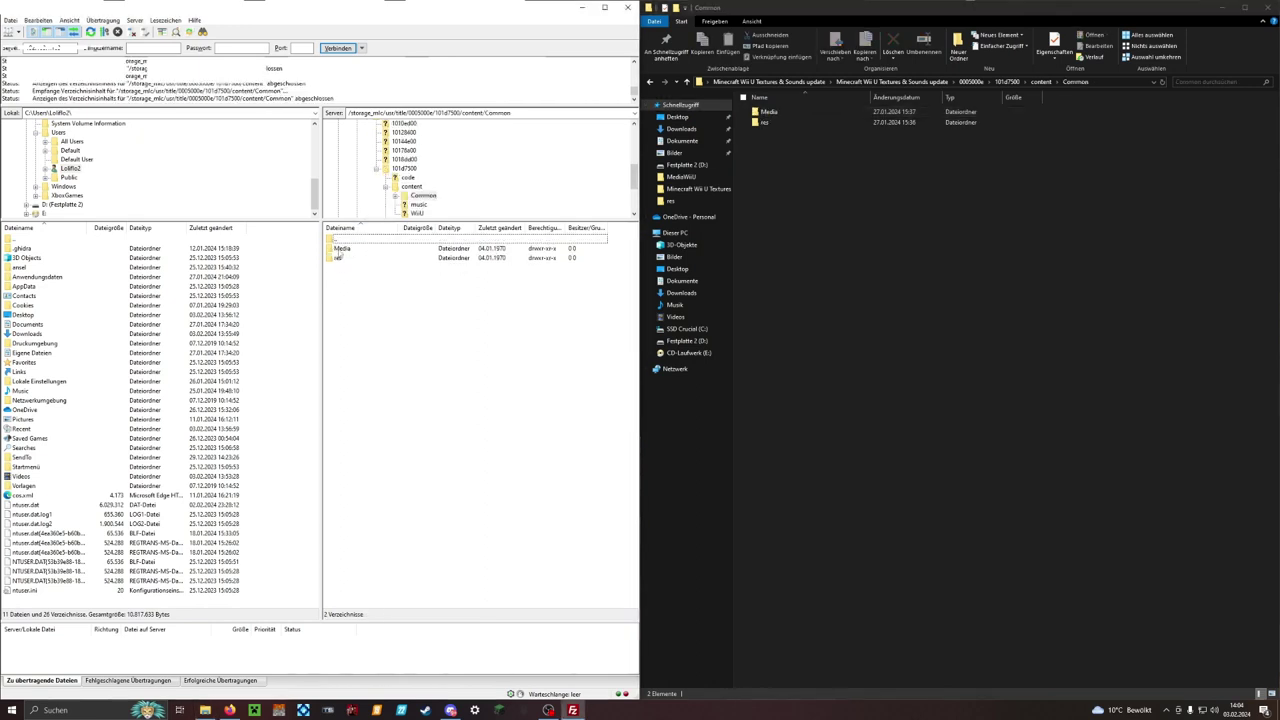
# Try to upload MediaWiiU.arc into the server's Common/Media folder with overwriting as the permanent action, then cancel at the file conflict
pyautogui.doubleClick(341, 249)
pyautogui.doubleClick(772, 112)
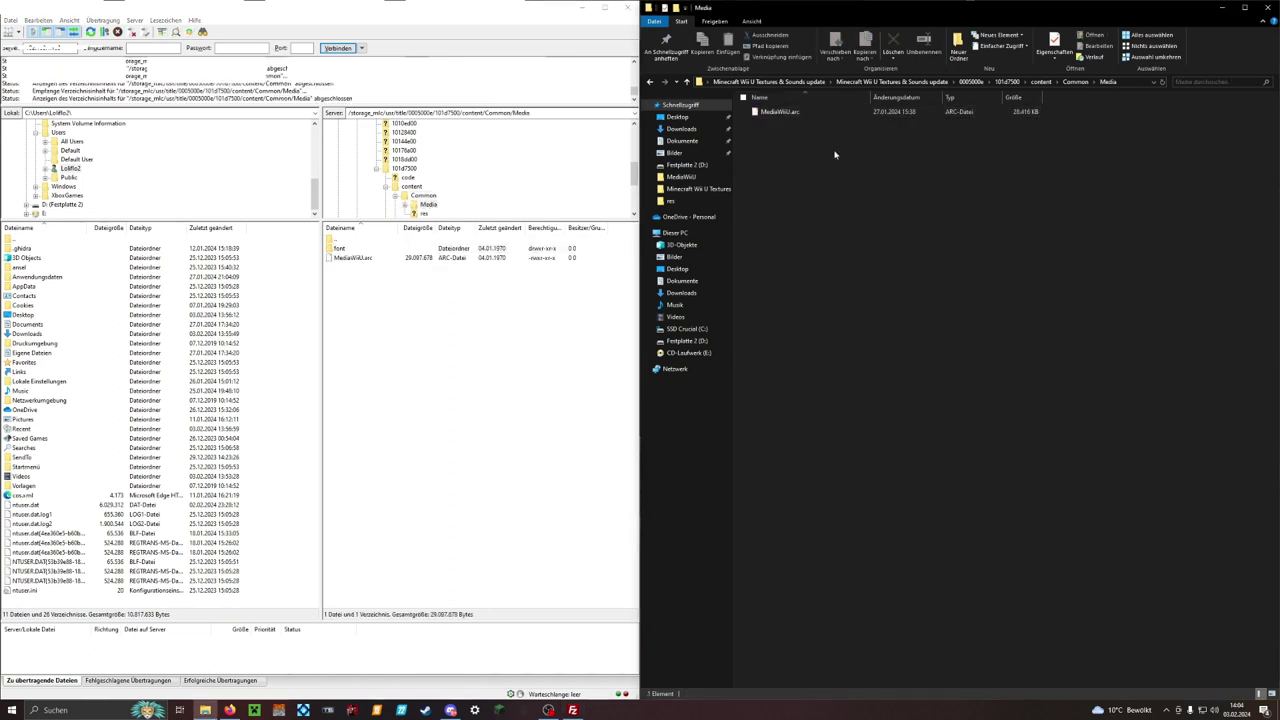
pyautogui.moveTo(778, 119); pyautogui.dragTo(462, 384)
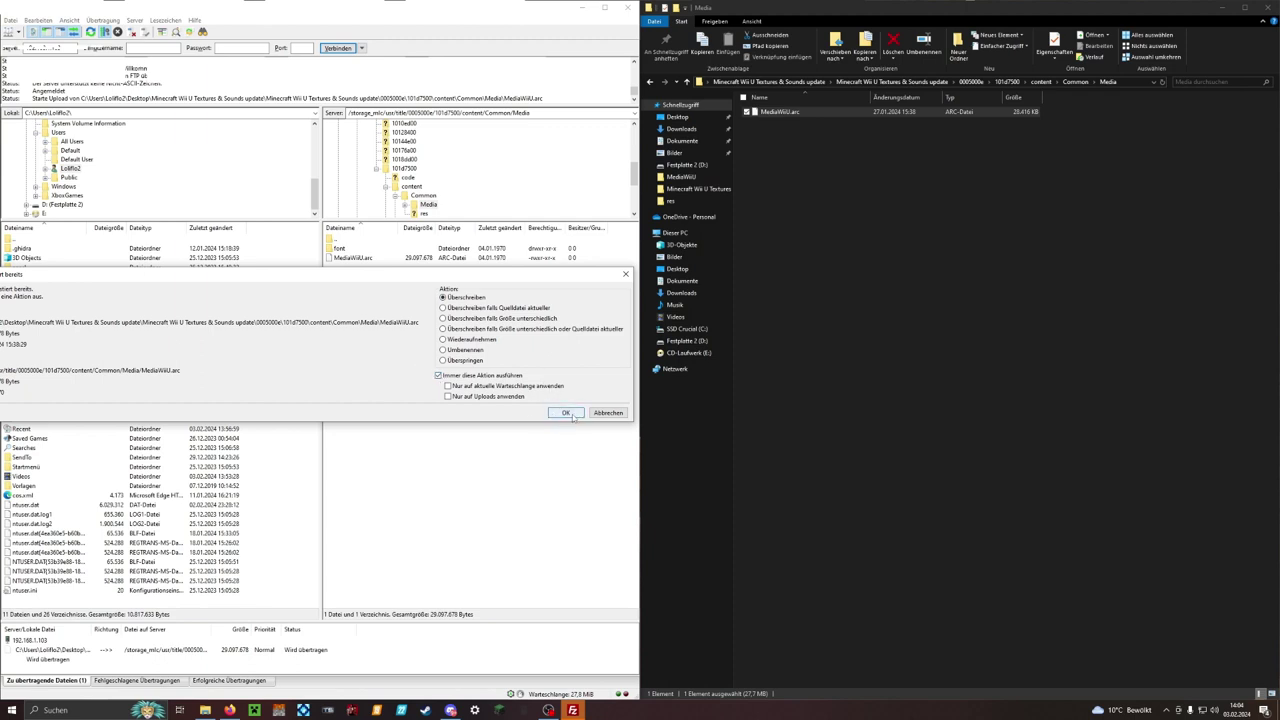
pyautogui.click(608, 413)
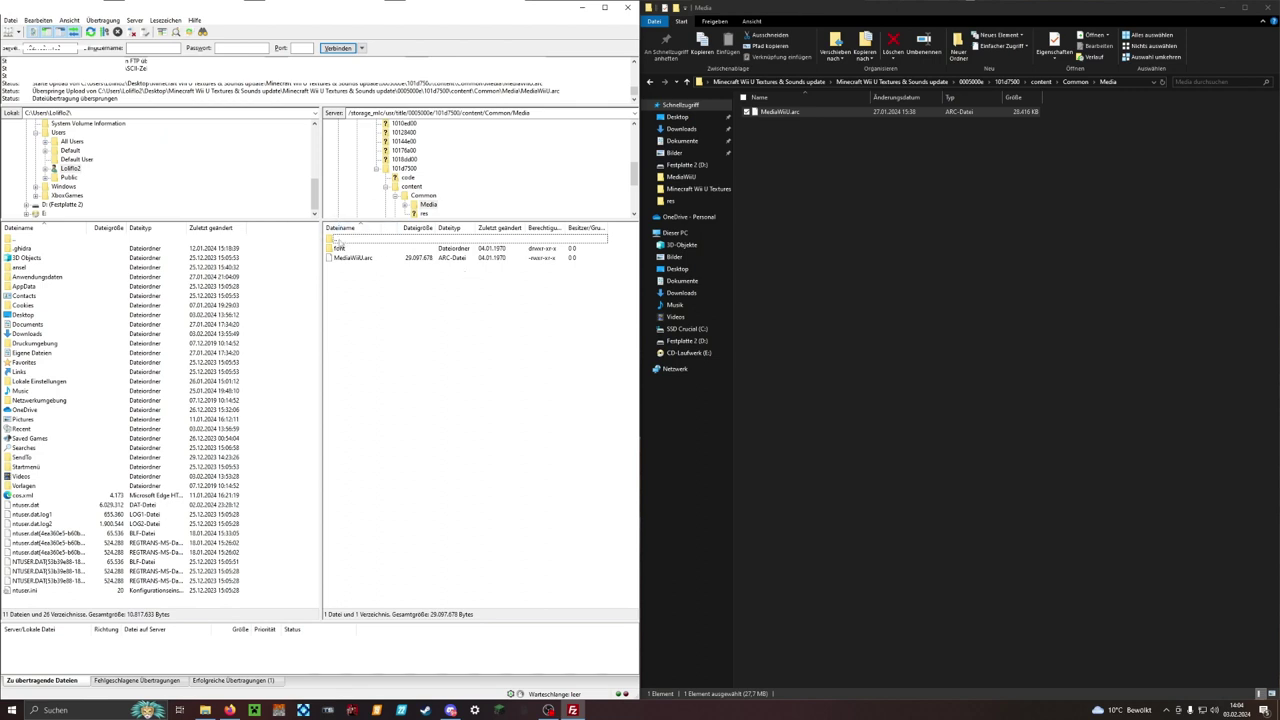
# Go back to Common and open its res/TitleUpdate/res subfolder in both the update folder and the server listing
pyautogui.click(1073, 84)
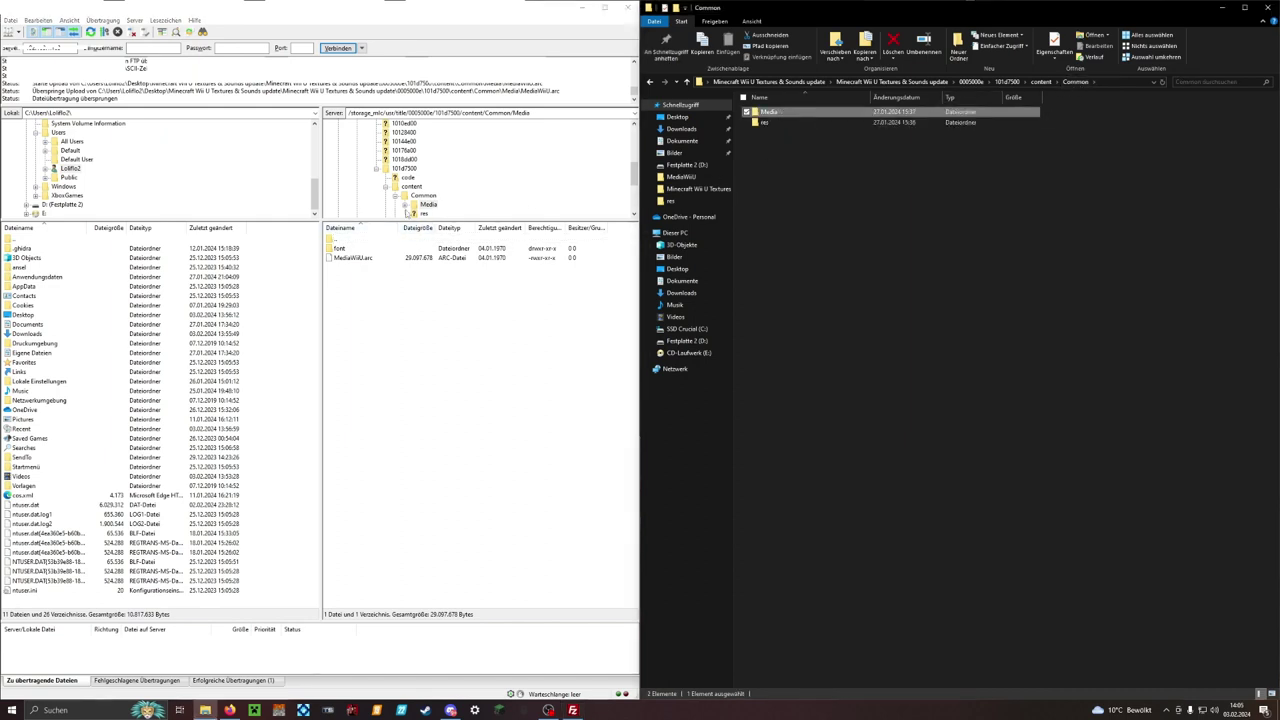
pyautogui.click(423, 195)
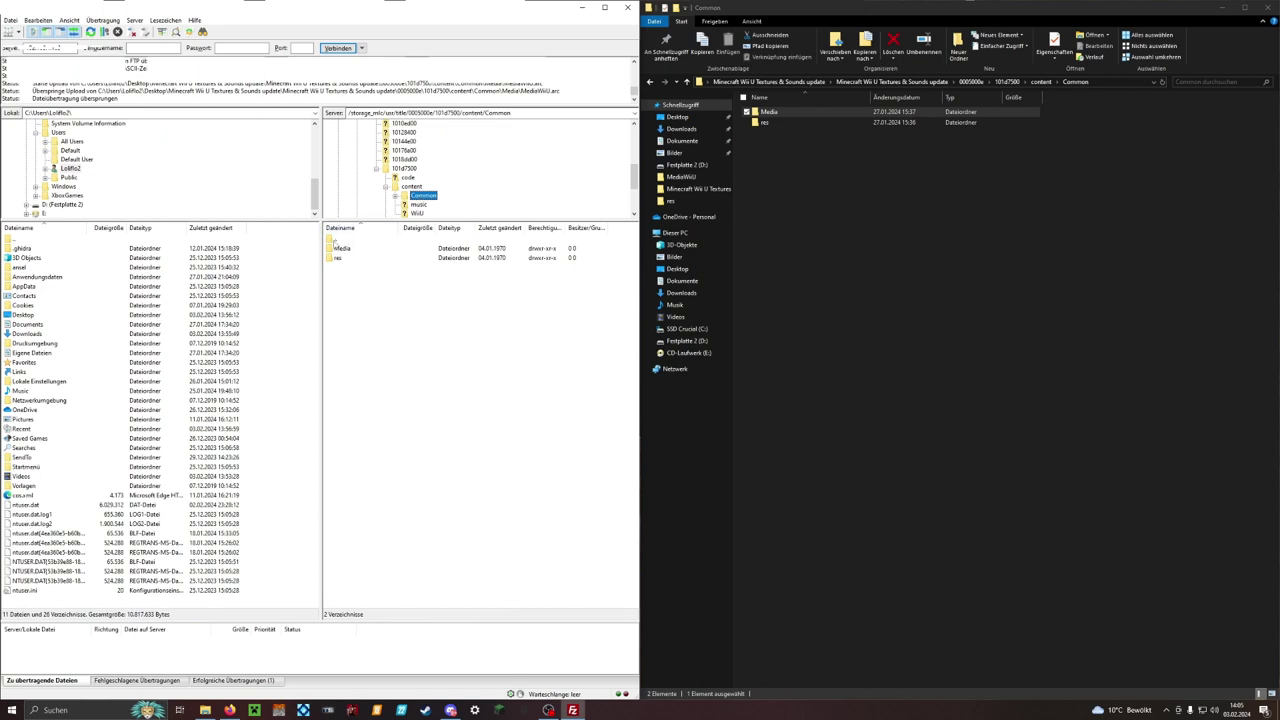
pyautogui.doubleClick(338, 258)
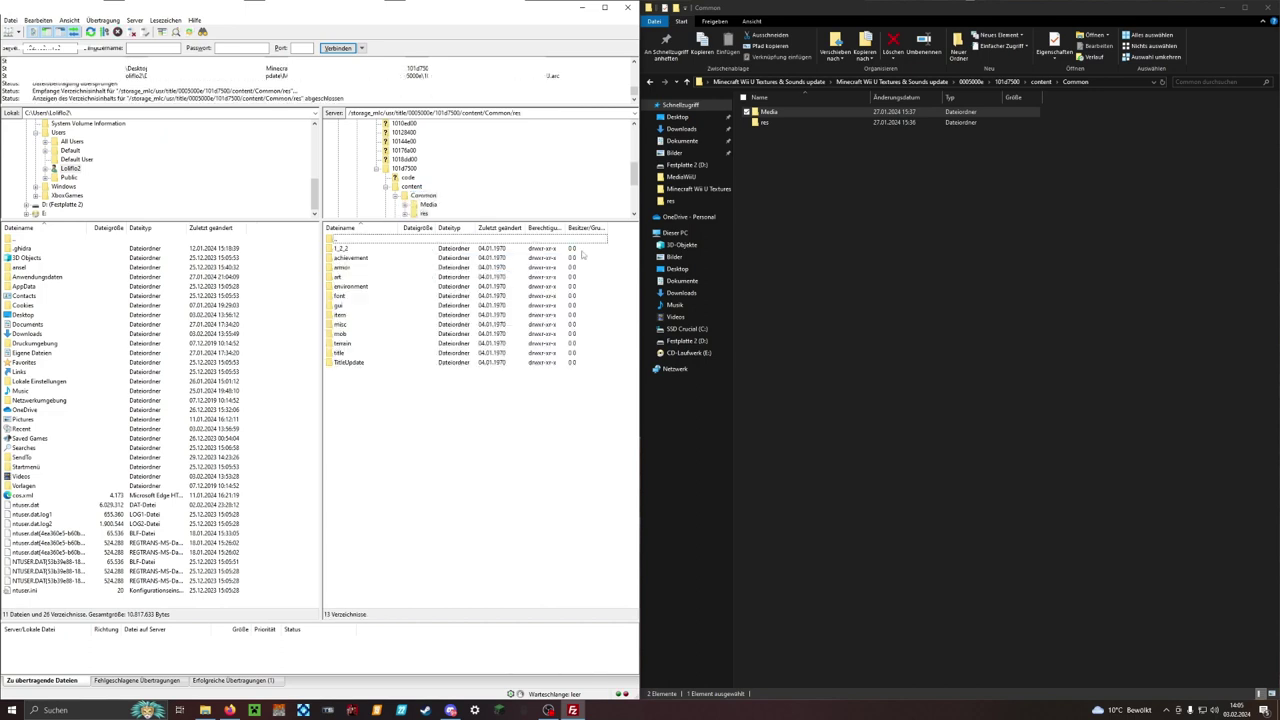
pyautogui.doubleClick(765, 123)
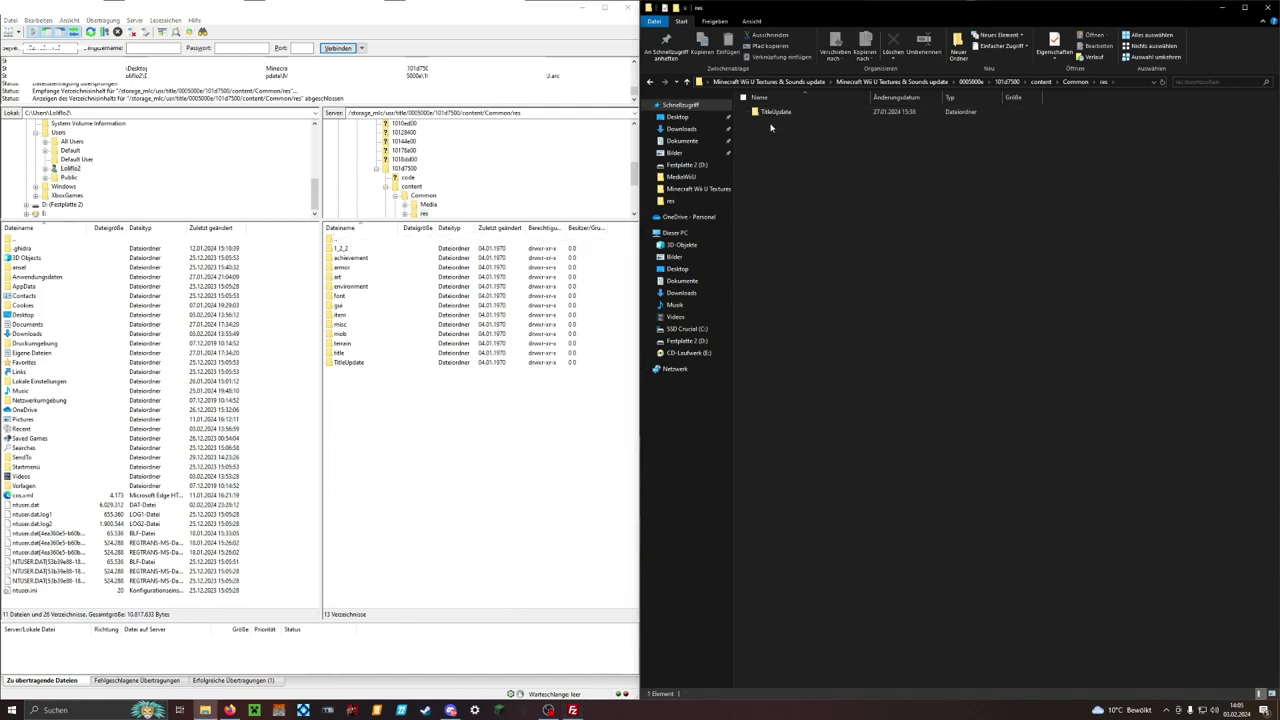
pyautogui.doubleClick(348, 362)
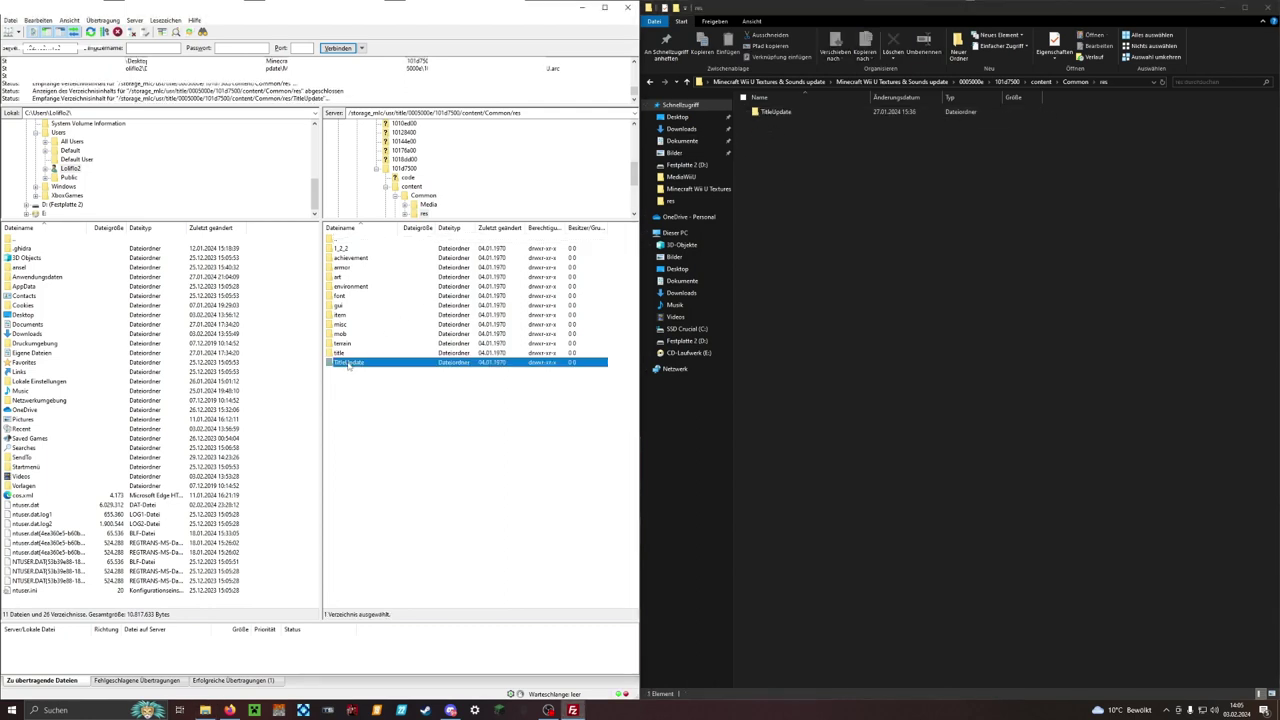
pyautogui.doubleClick(773, 113)
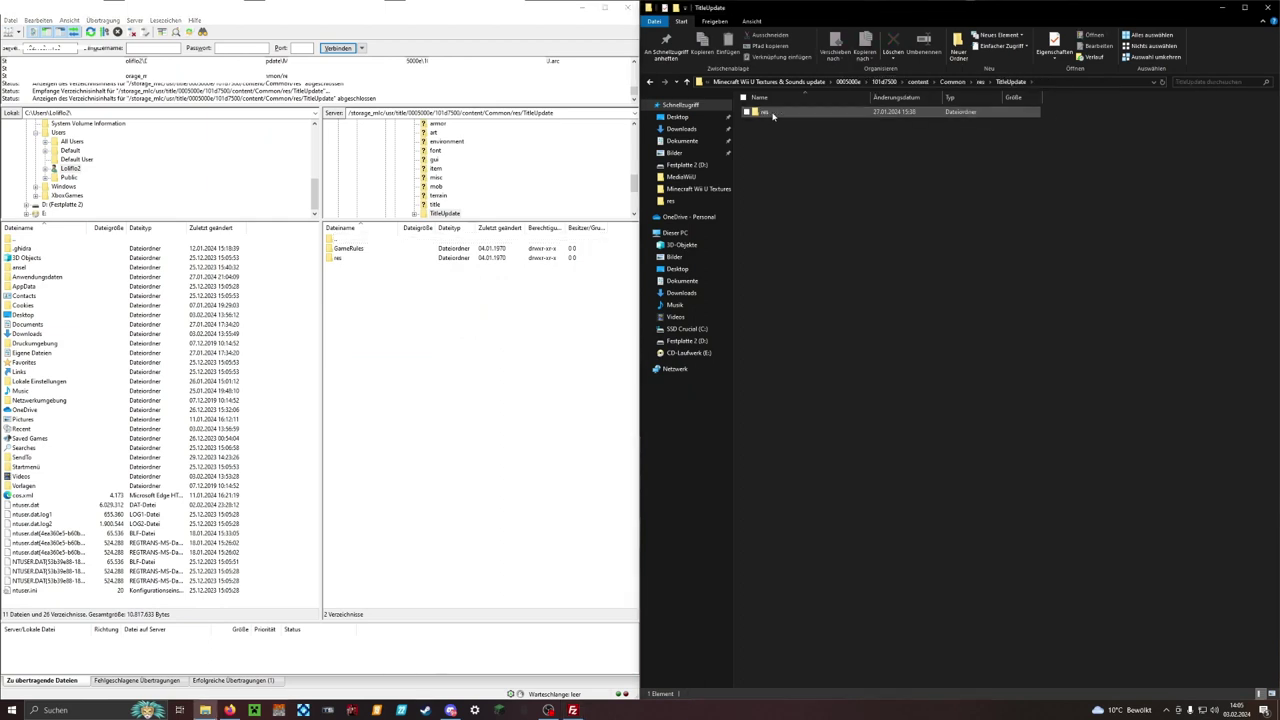
pyautogui.doubleClick(768, 113)
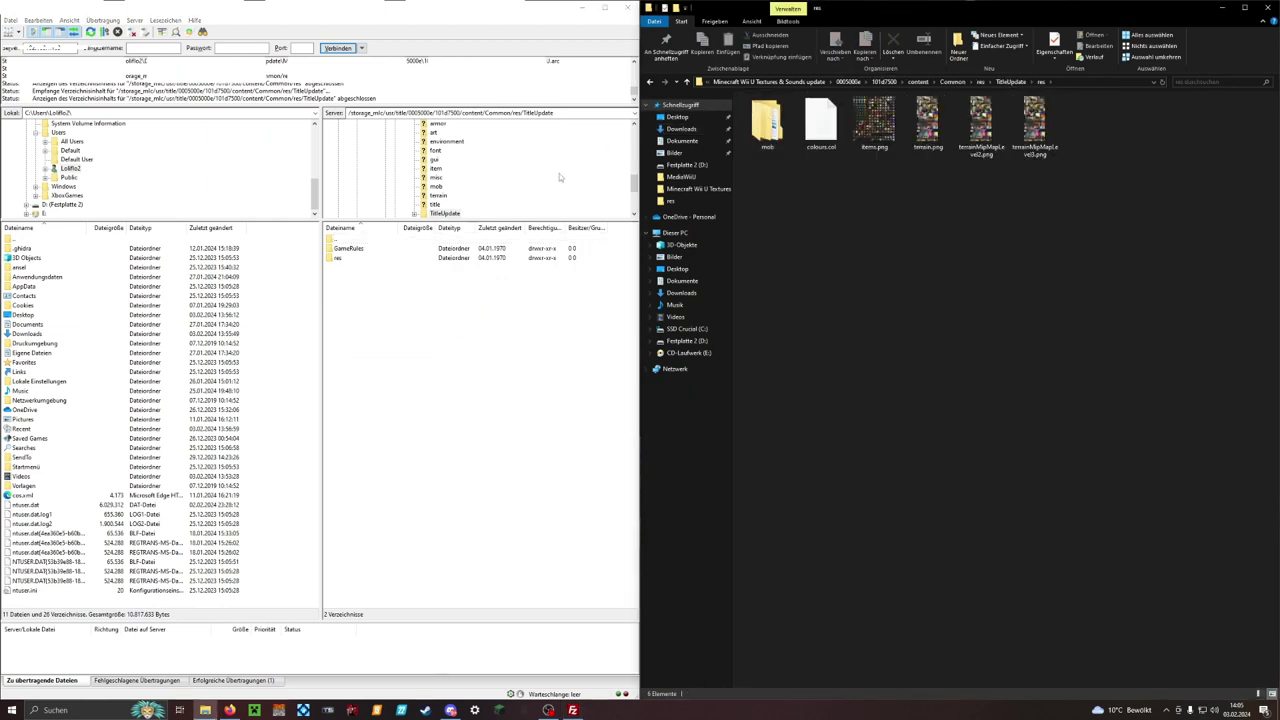
pyautogui.click(341, 259)
pyautogui.doubleClick(341, 259)
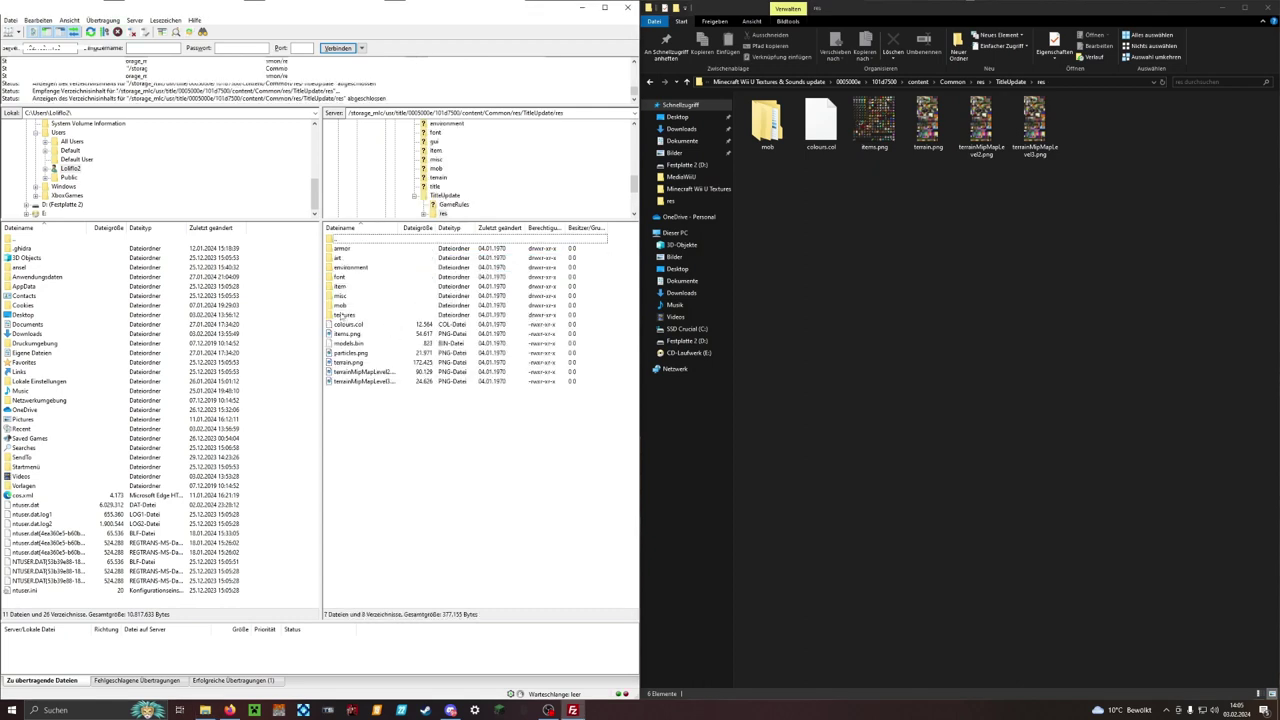
# Open mob/enderdragon on both the server and the local side and select the local dragon_fireball.png
pyautogui.doubleClick(340, 306)
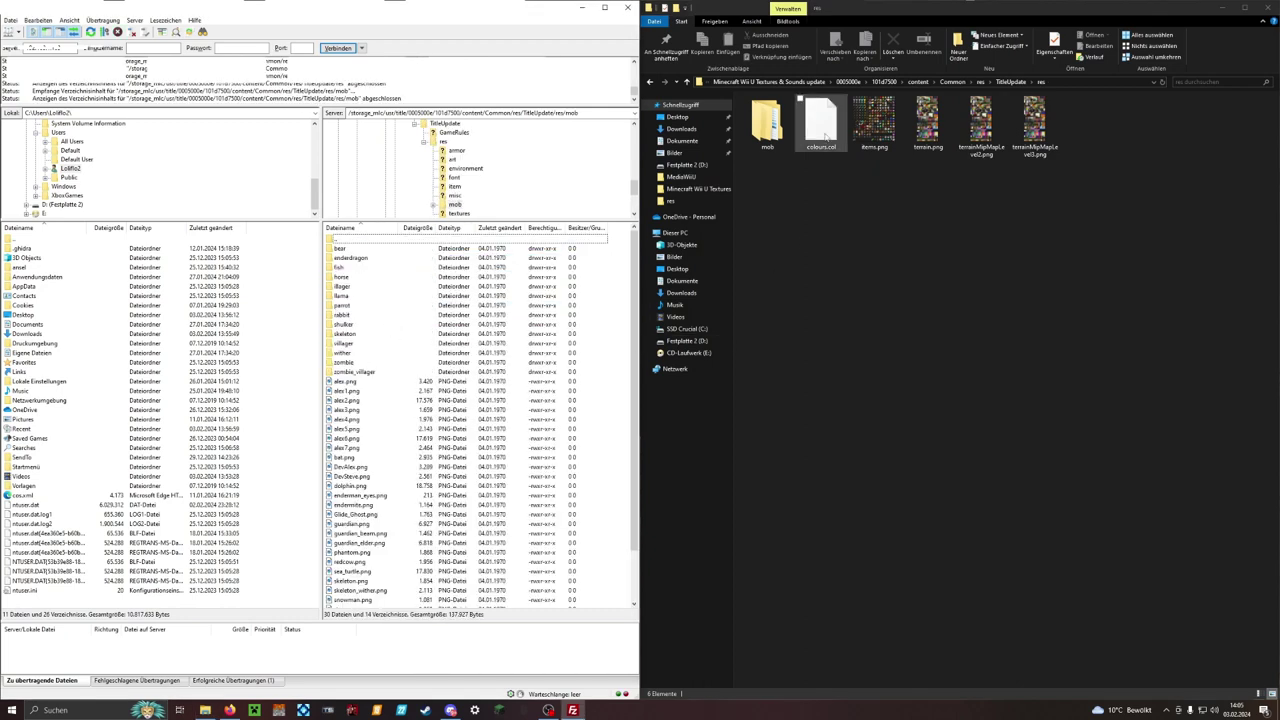
pyautogui.click(758, 127)
pyautogui.doubleClick(758, 127)
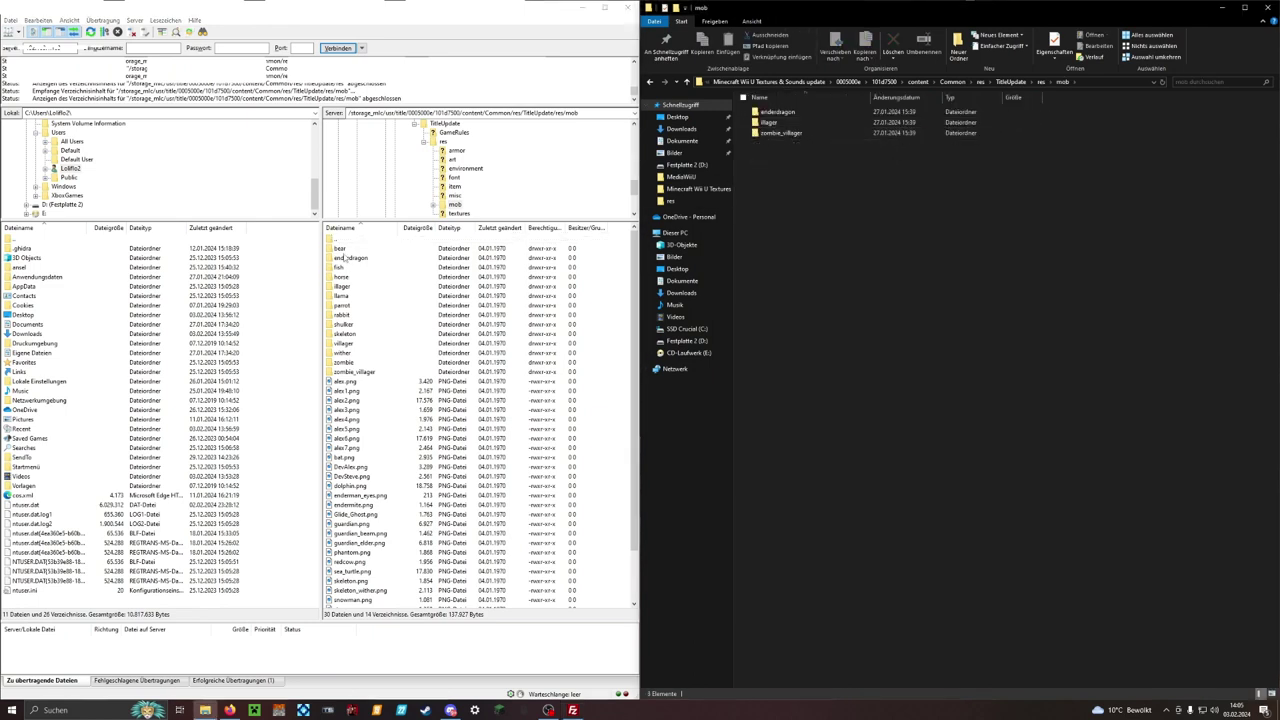
pyautogui.doubleClick(348, 259)
pyautogui.doubleClick(801, 110)
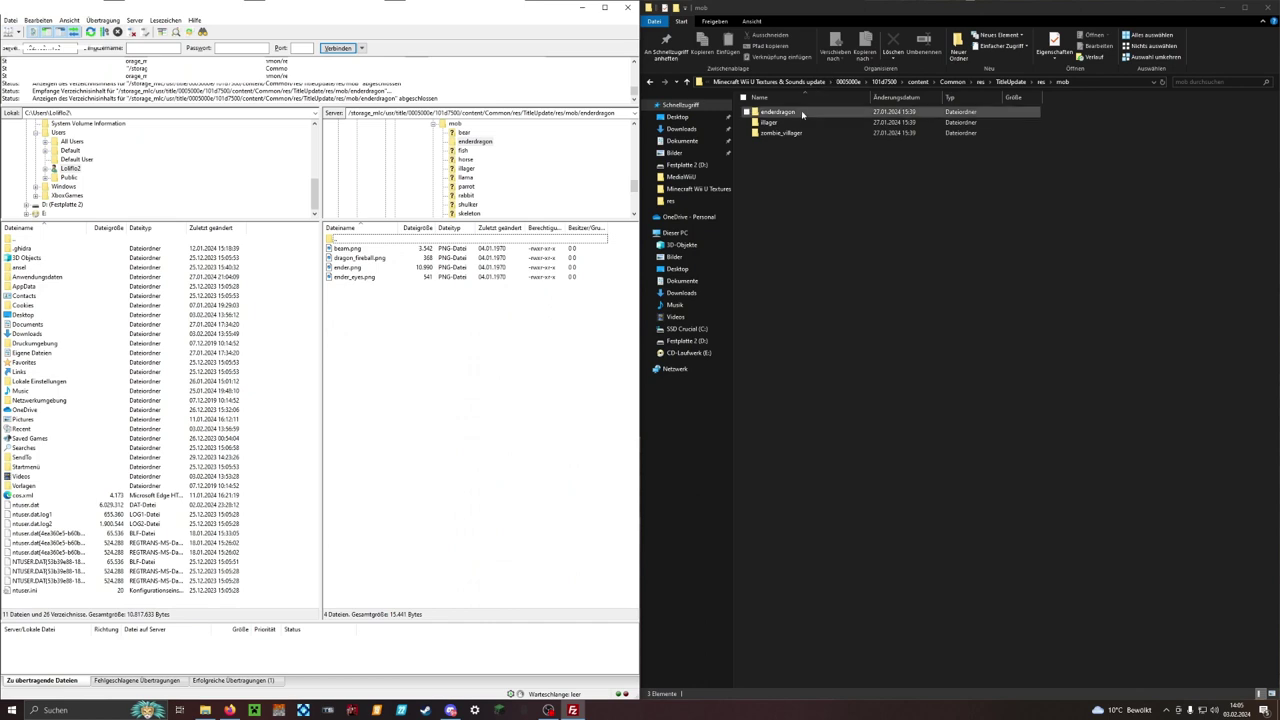
pyautogui.moveTo(796, 215); pyautogui.dragTo(755, 133)
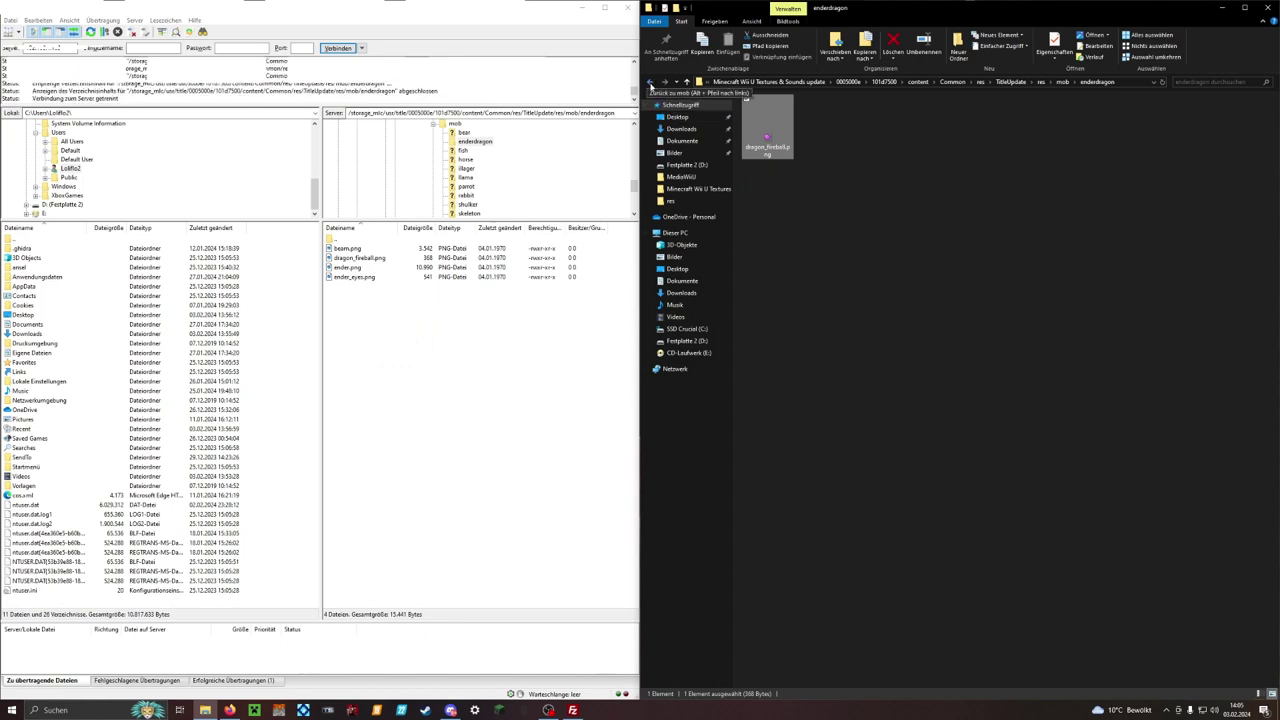
# Return both sides to the mob folder, open illager on each, and select the local illusionist.png
pyautogui.click(650, 82)
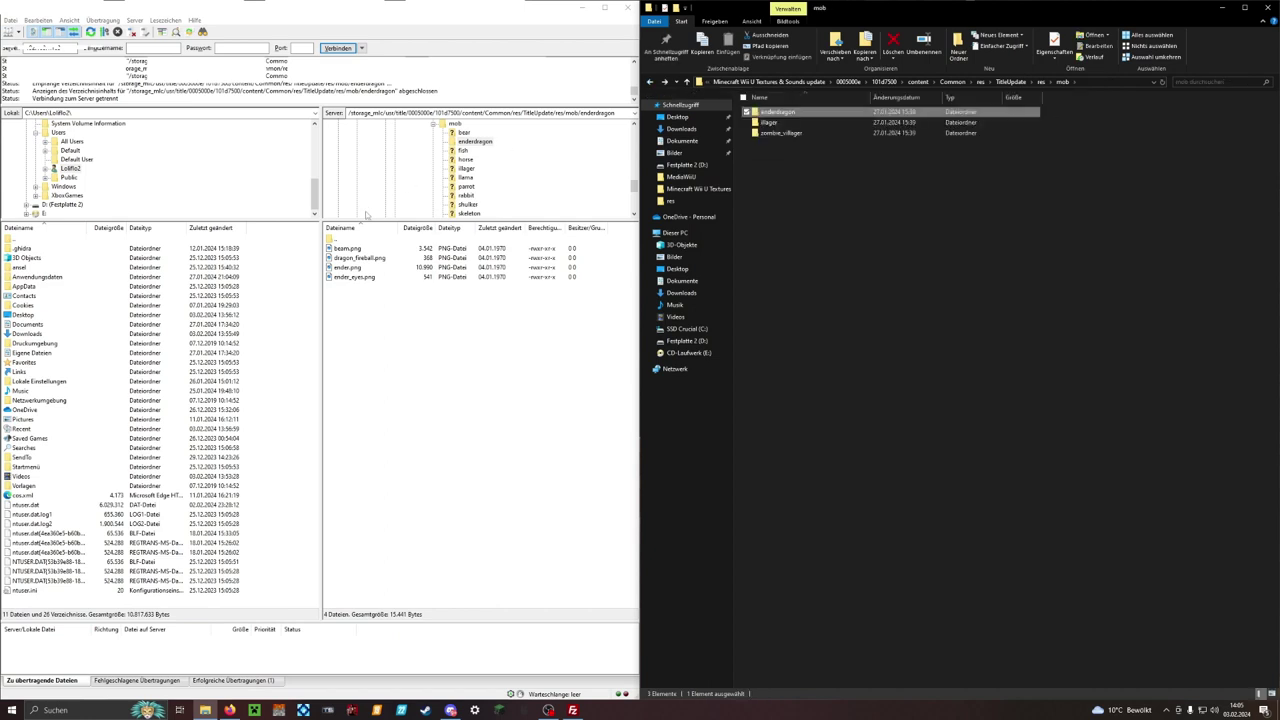
pyautogui.click(343, 239)
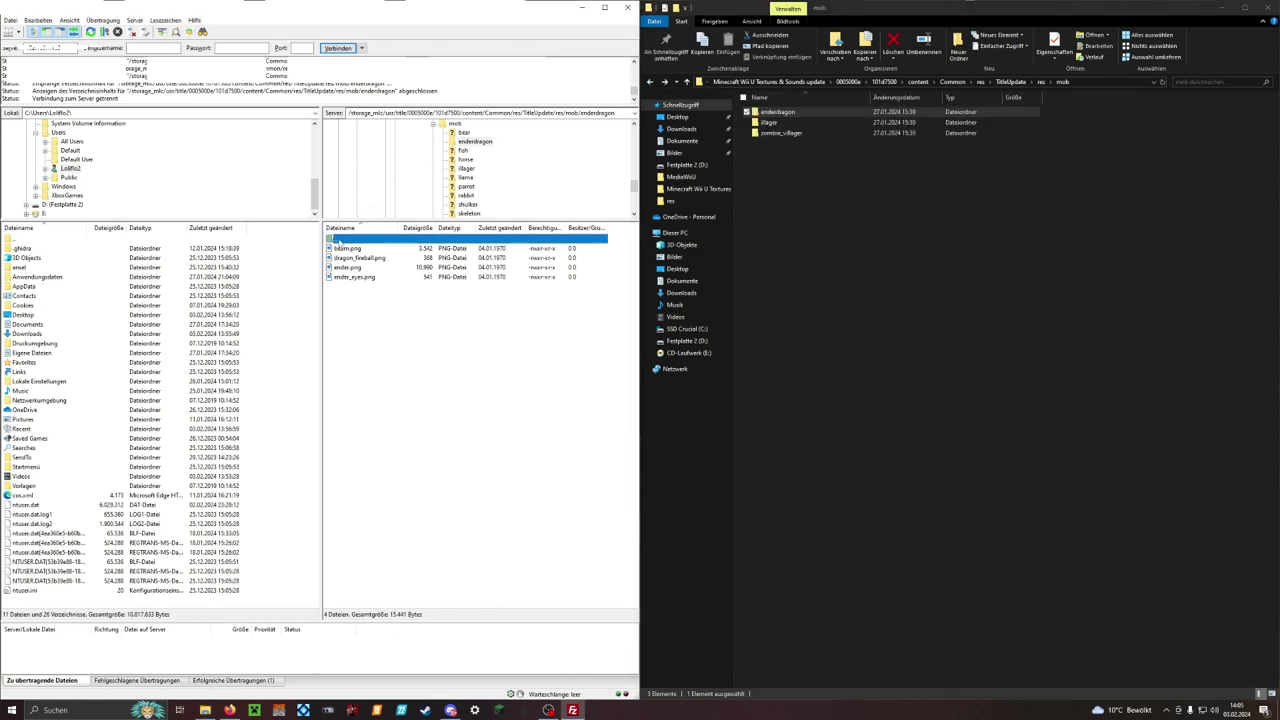
pyautogui.doubleClick(340, 241)
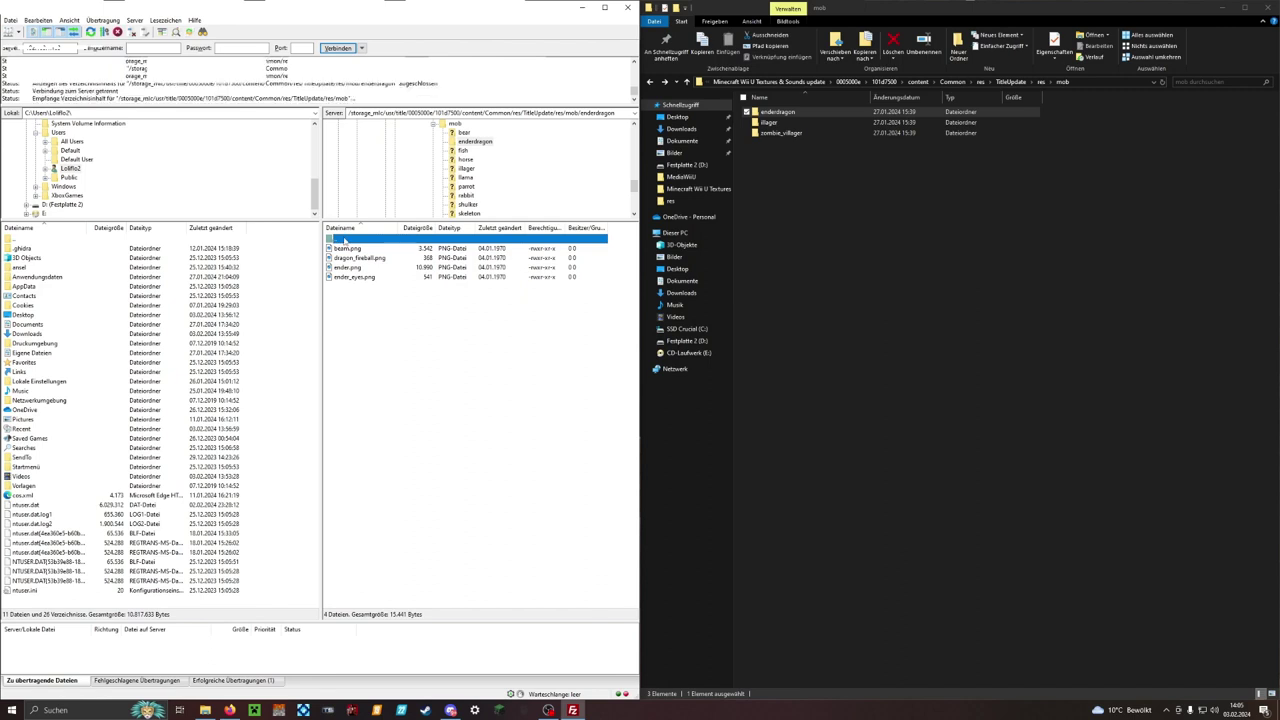
pyautogui.doubleClick(770, 123)
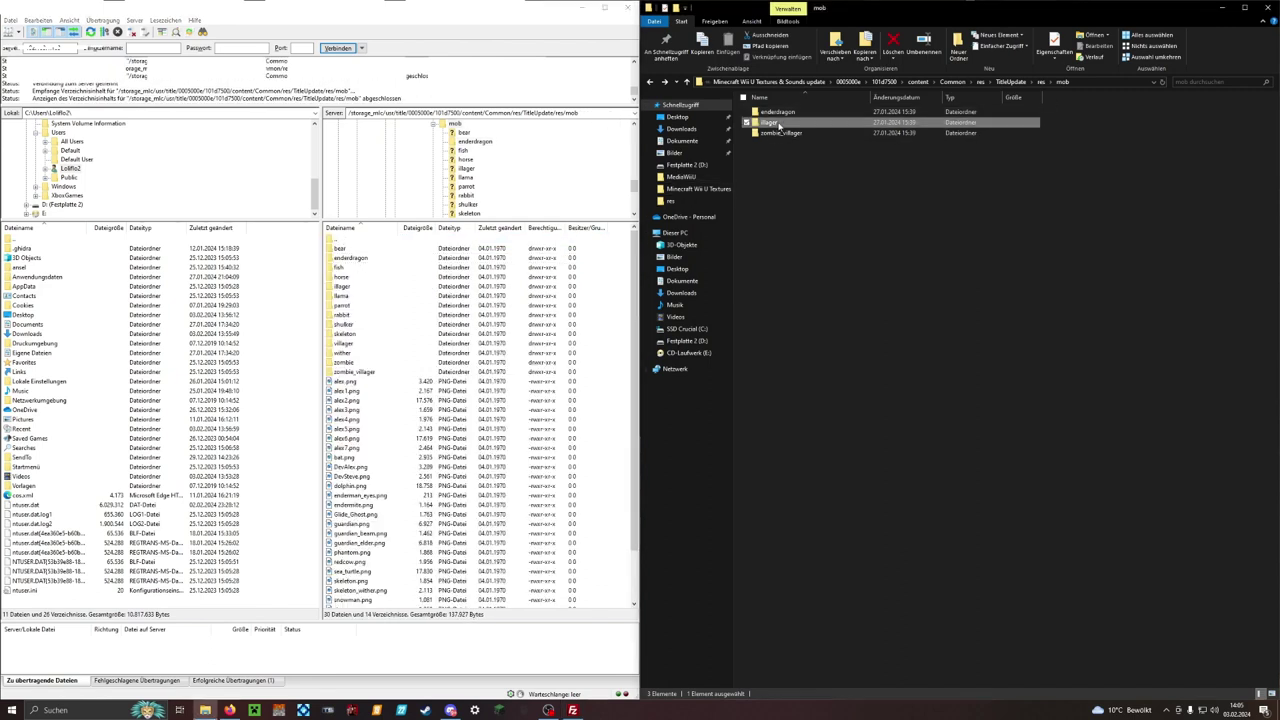
pyautogui.doubleClick(343, 286)
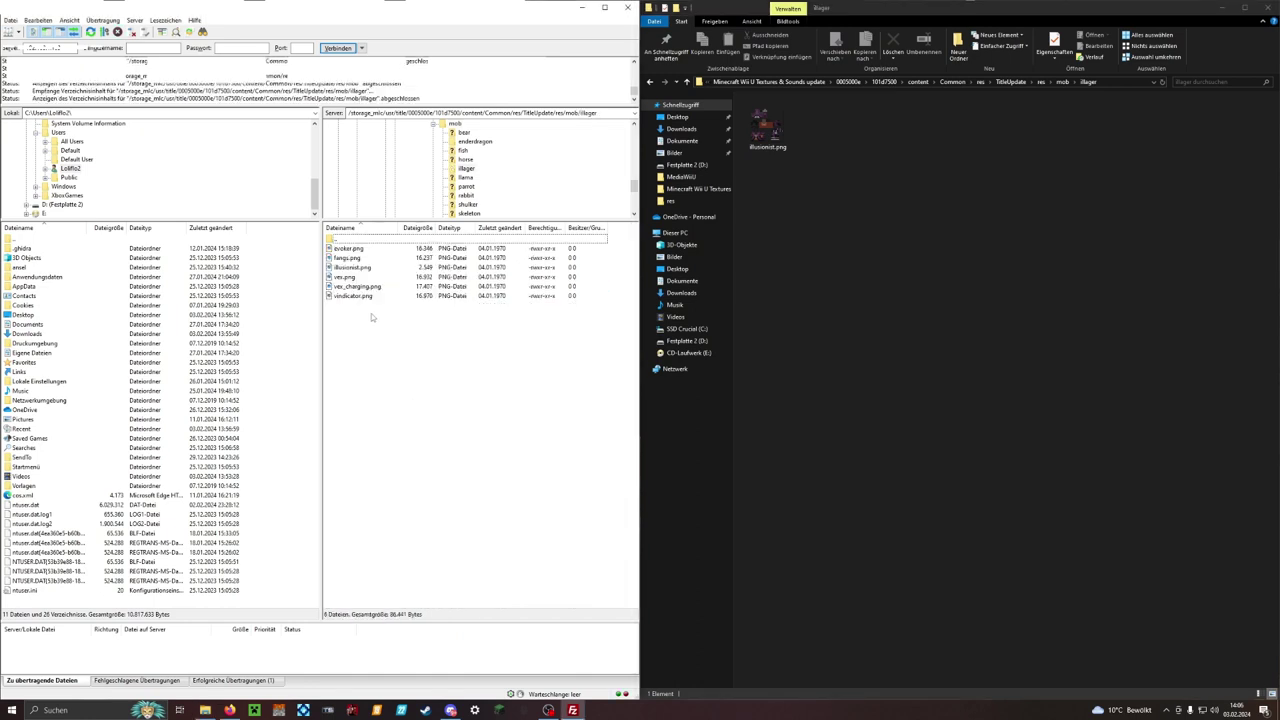
pyautogui.moveTo(769, 131)
pyautogui.mouseDown()
pyautogui.moveTo(366, 322)
pyautogui.moveTo(582, 329)
pyautogui.moveTo(771, 131)
pyautogui.mouseUp()
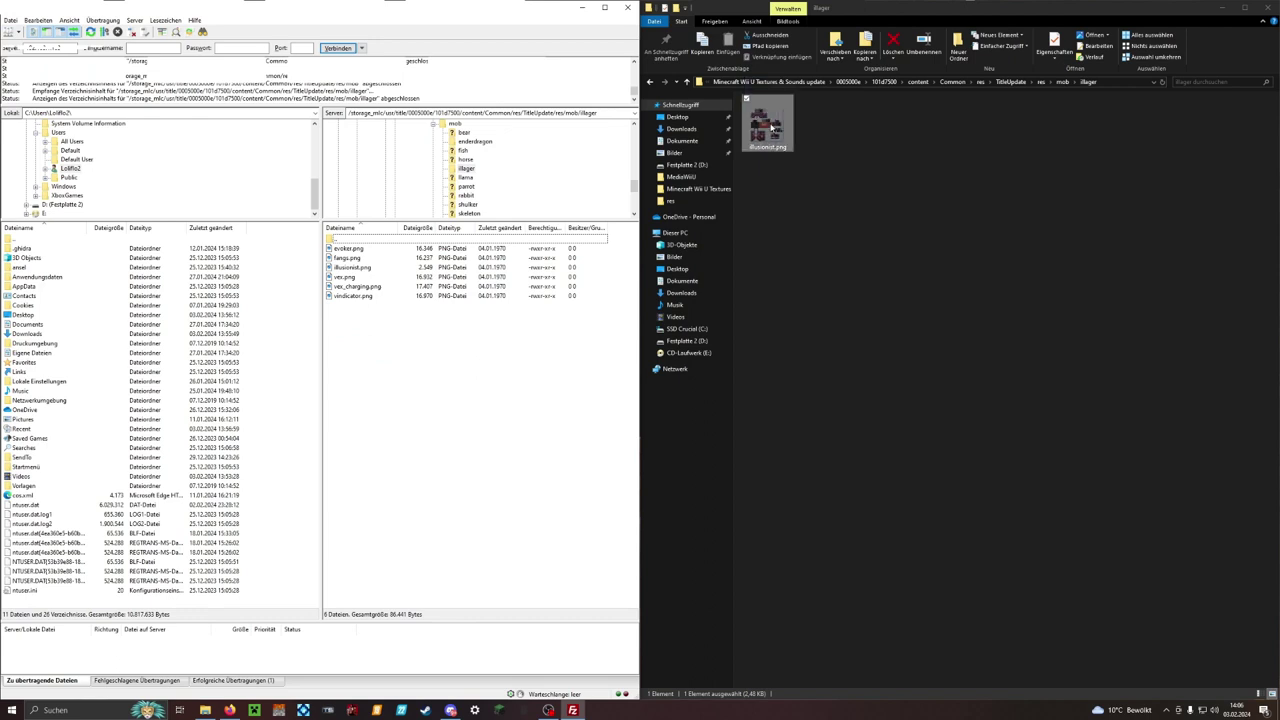
# Examine the successful transfers, the failed transfers and the pending queue, including the actions offered for them
pyautogui.click(234, 682)
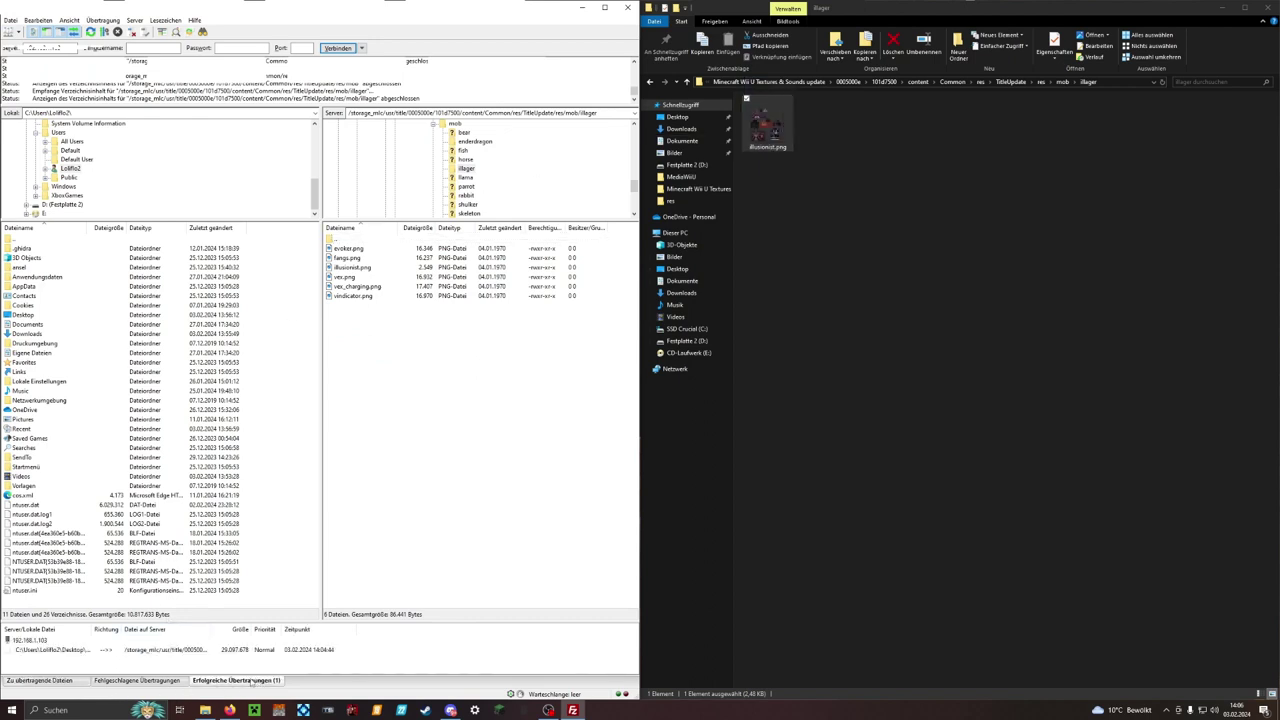
pyautogui.click(168, 684)
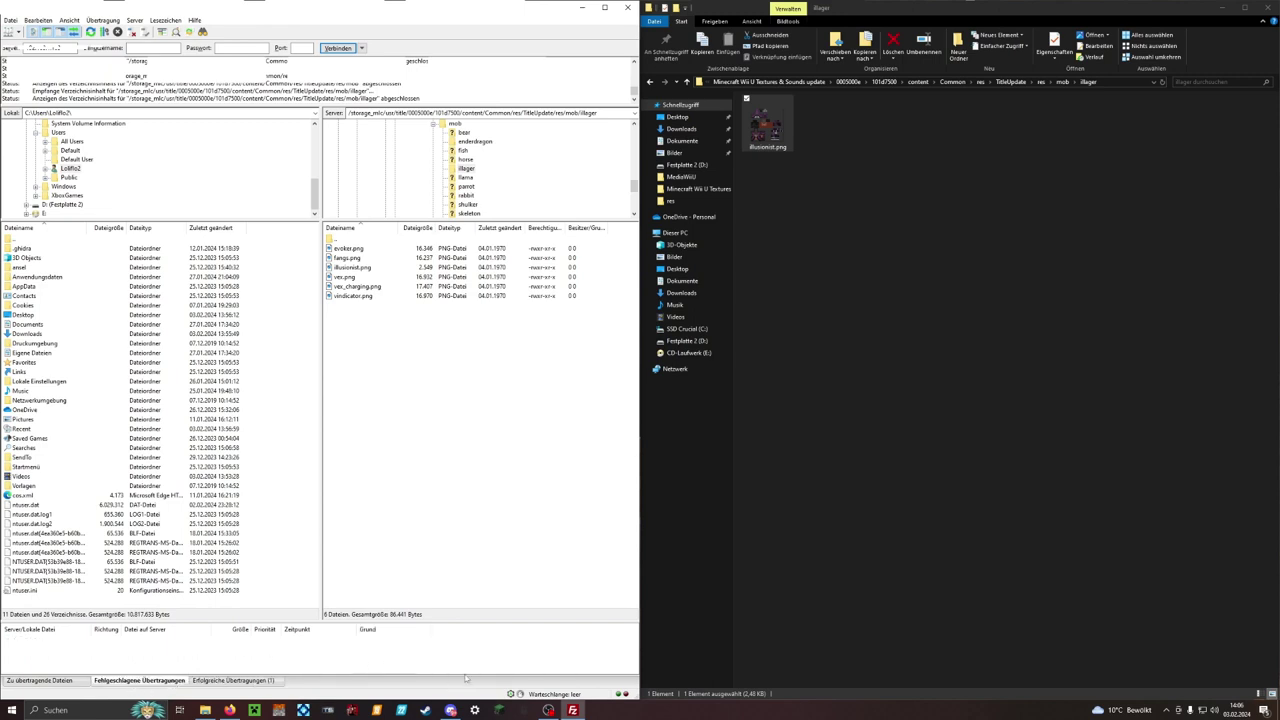
pyautogui.rightClick(232, 656)
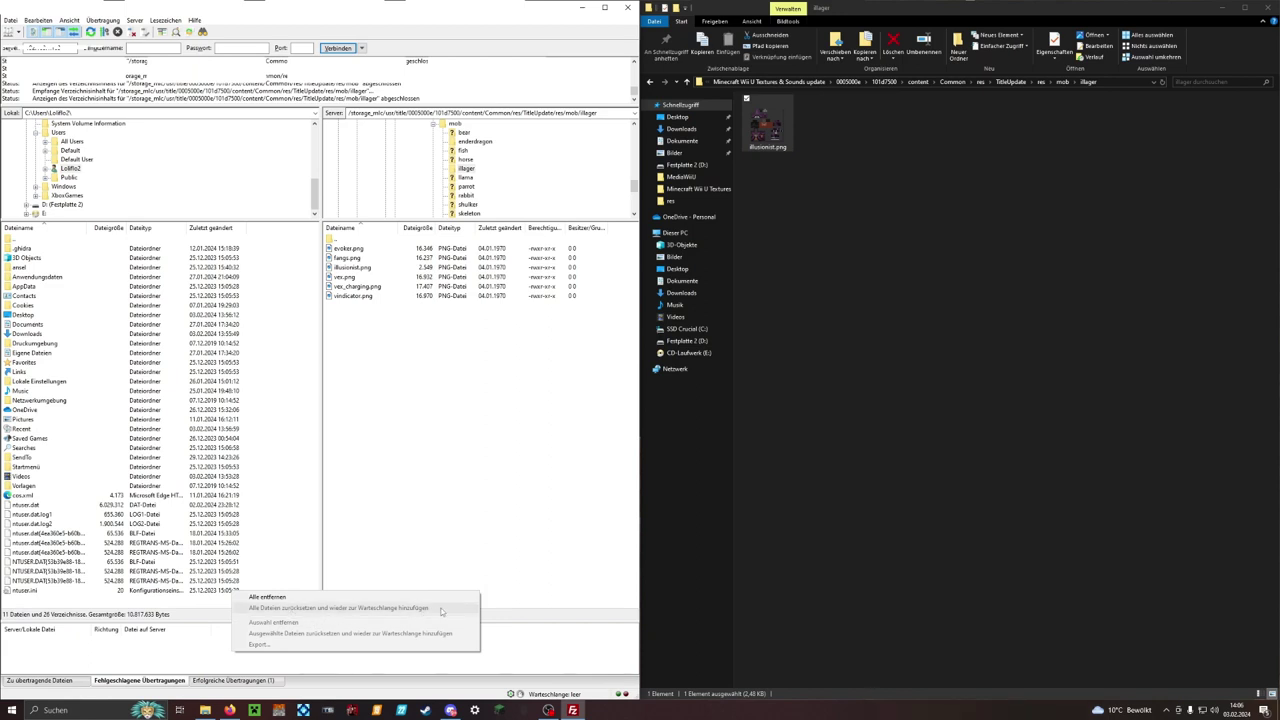
pyautogui.click(55, 683)
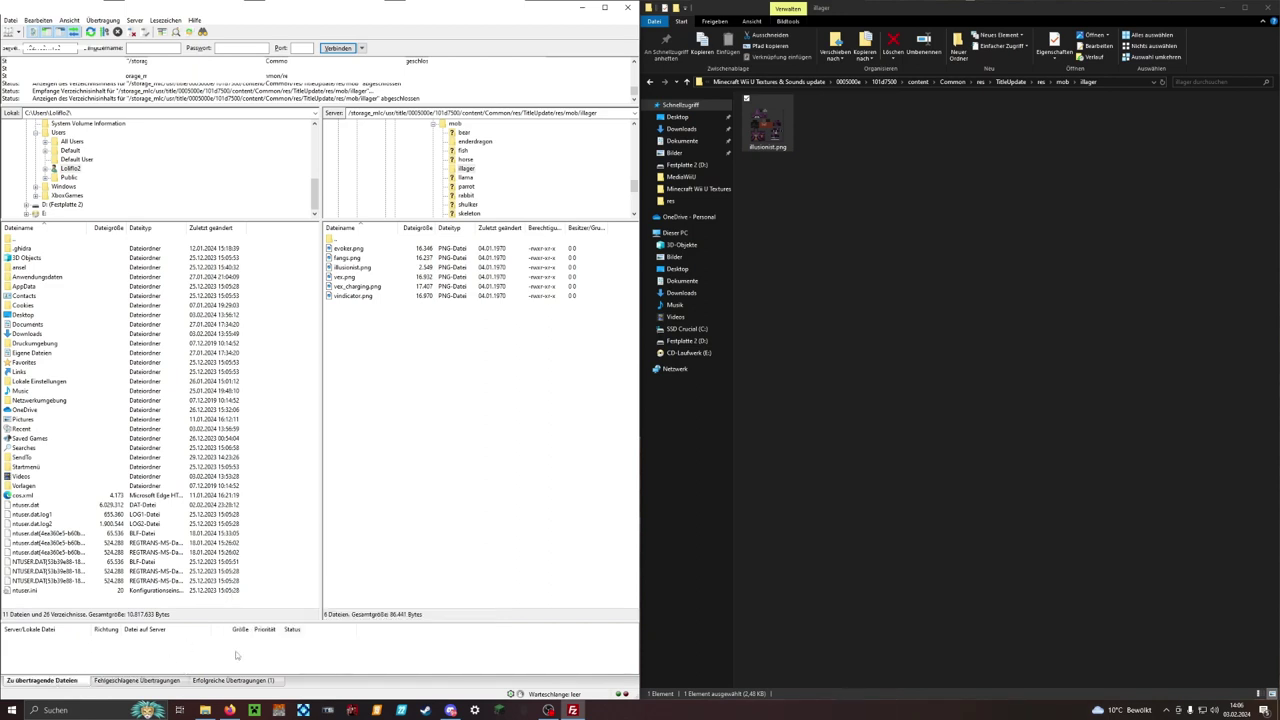
pyautogui.rightClick(267, 651)
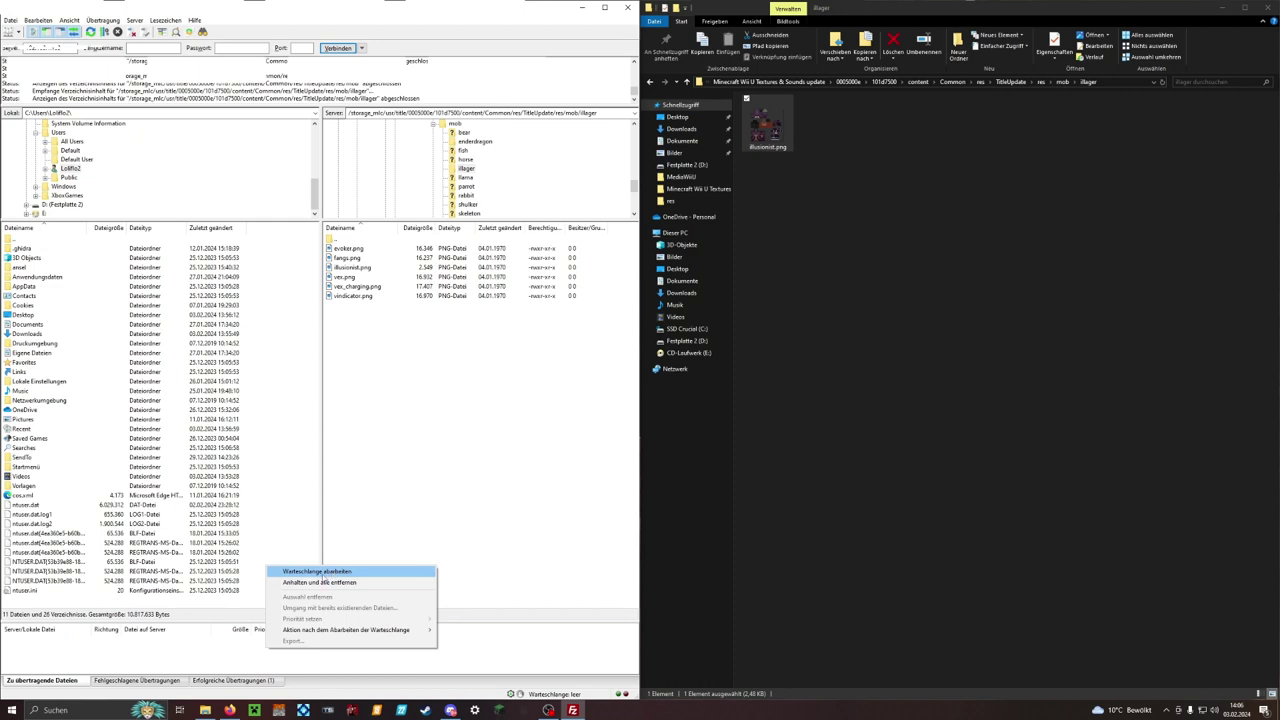
pyautogui.click(518, 377)
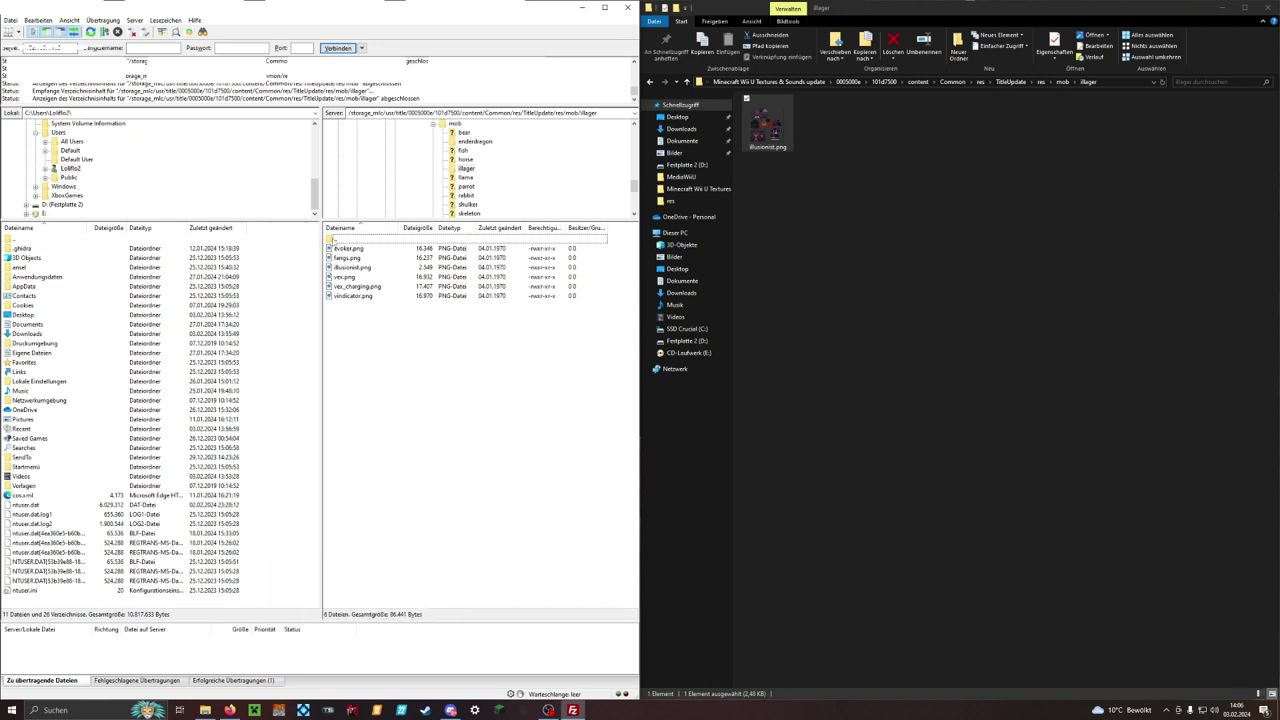
# Return both sides to the mob folder, open zombie_villager on each, and select all six local zombie PNG files
pyautogui.doubleClick(347, 242)
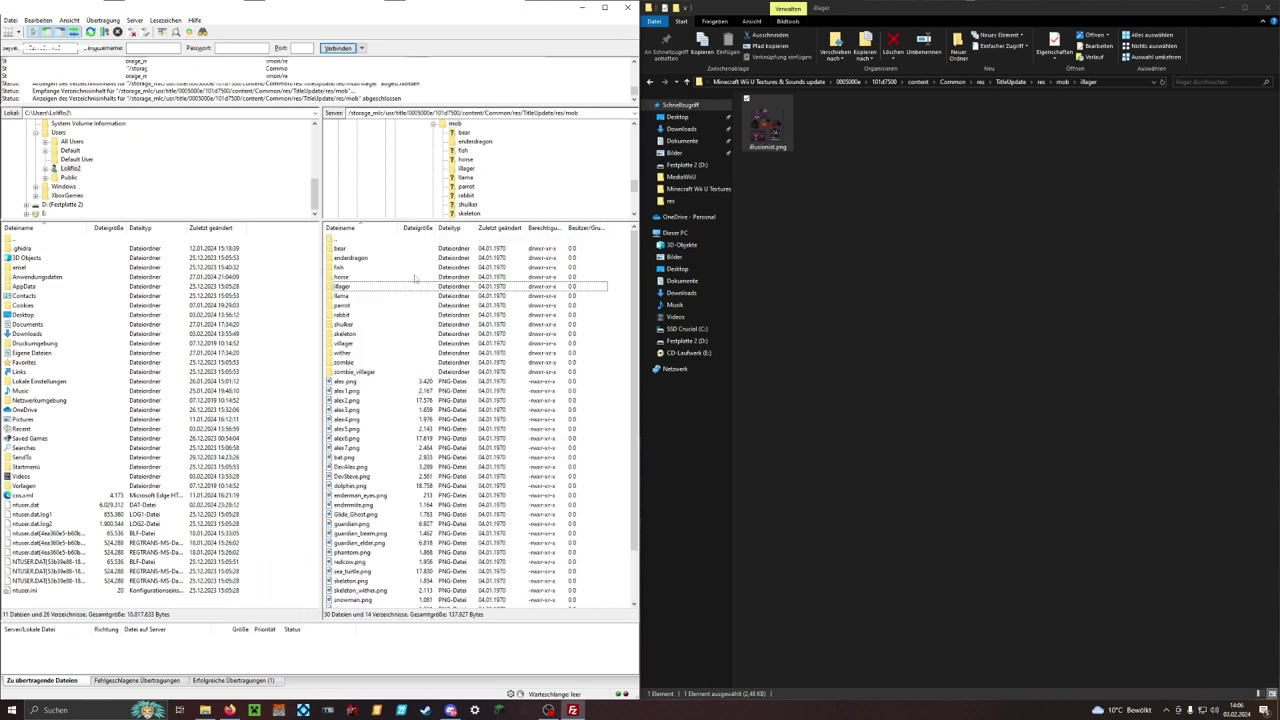
pyautogui.click(649, 81)
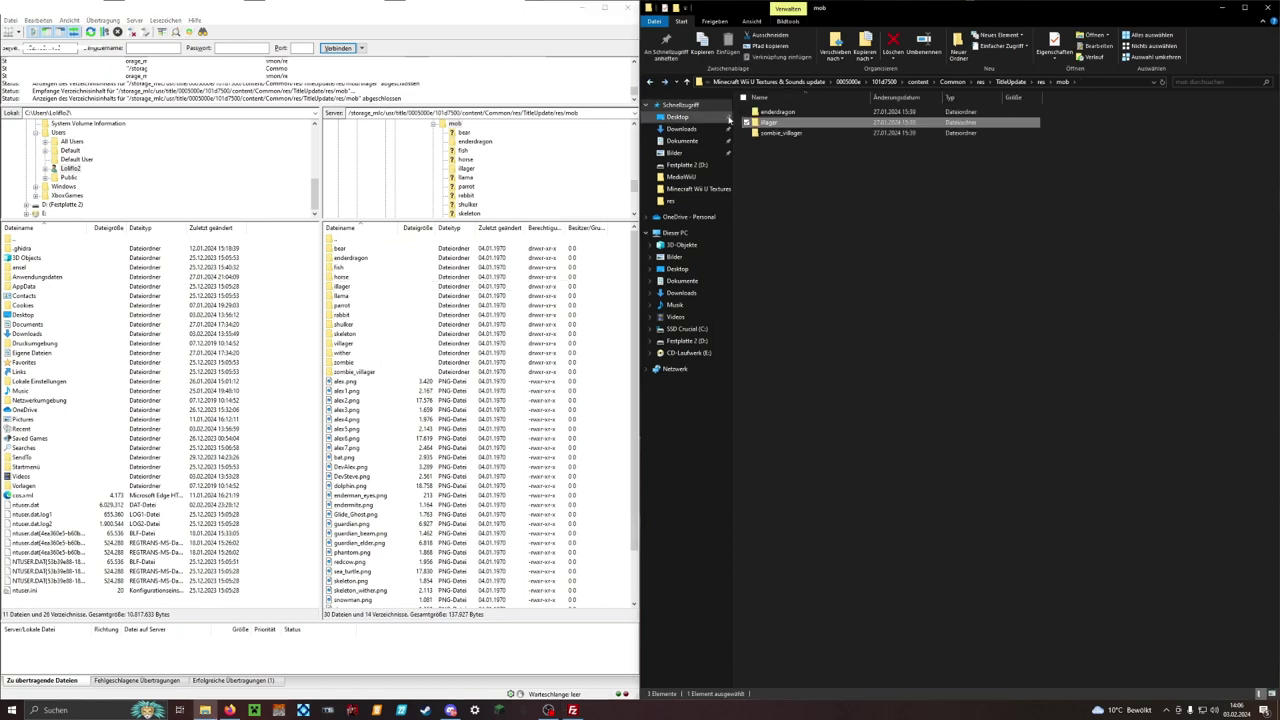
pyautogui.doubleClick(790, 133)
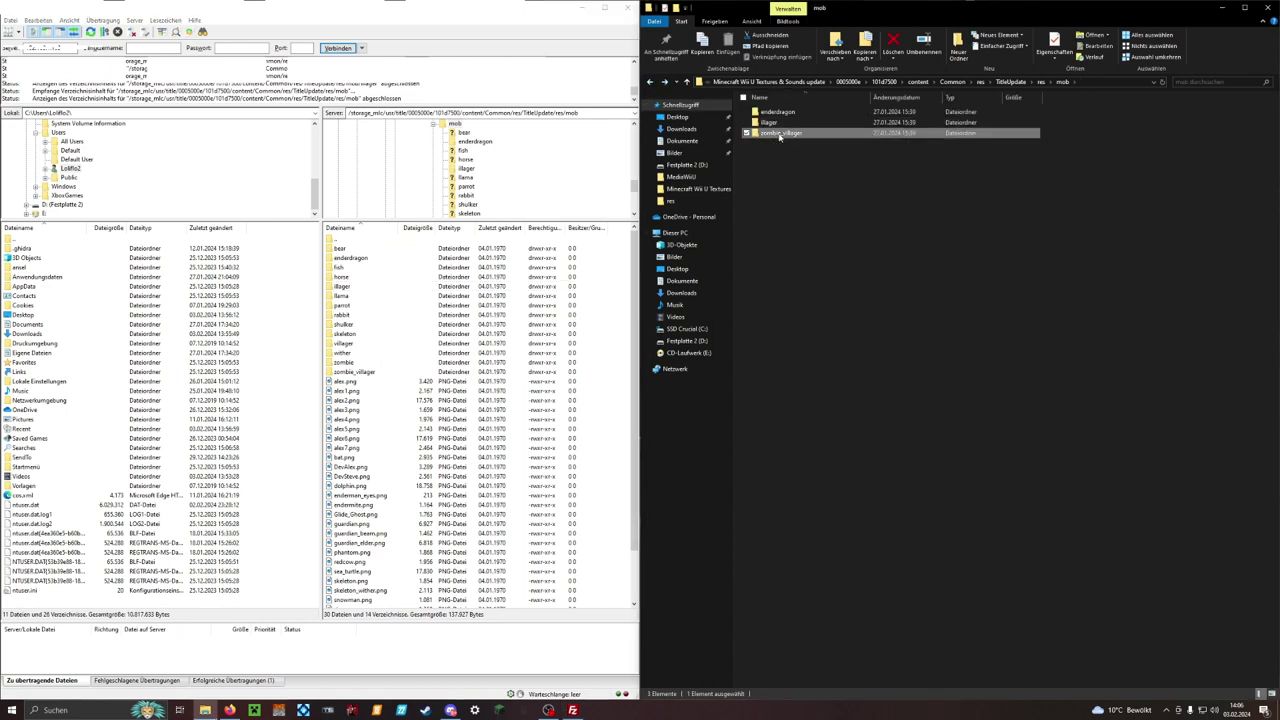
pyautogui.click(354, 373)
pyautogui.doubleClick(354, 373)
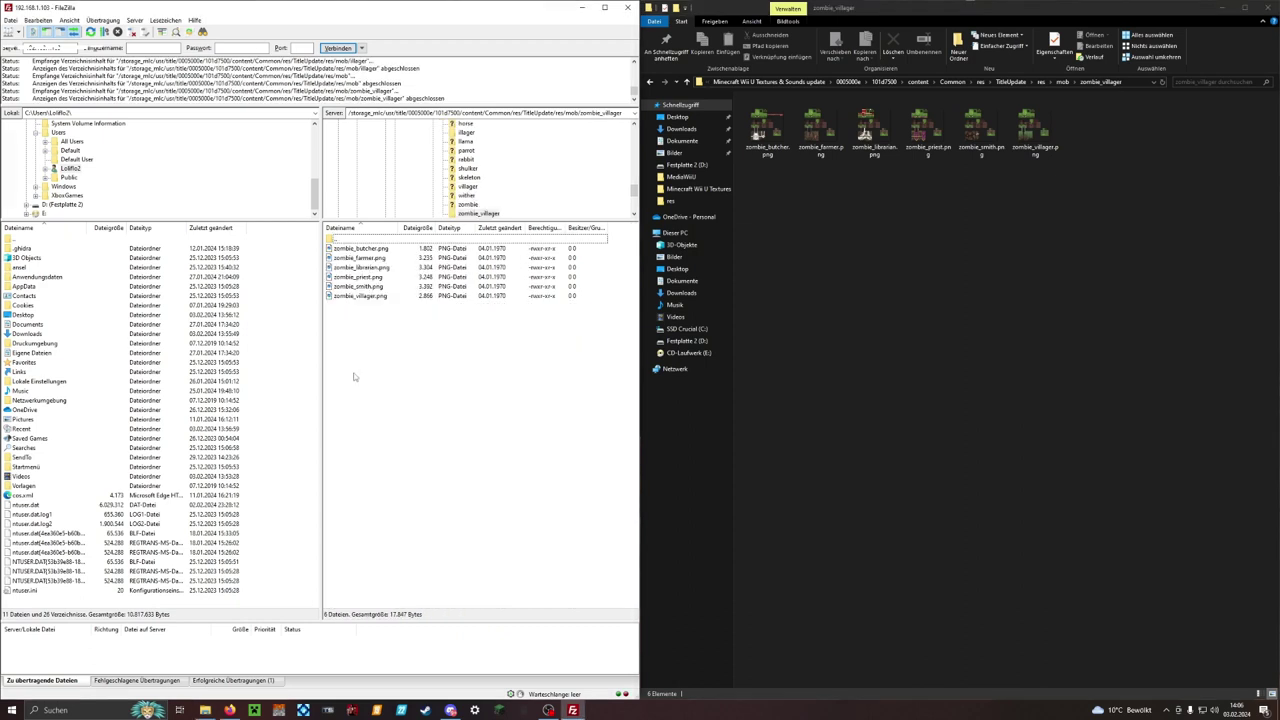
pyautogui.moveTo(743, 200); pyautogui.dragTo(1087, 148)
pyautogui.moveTo(889, 130); pyautogui.dragTo(910, 245)
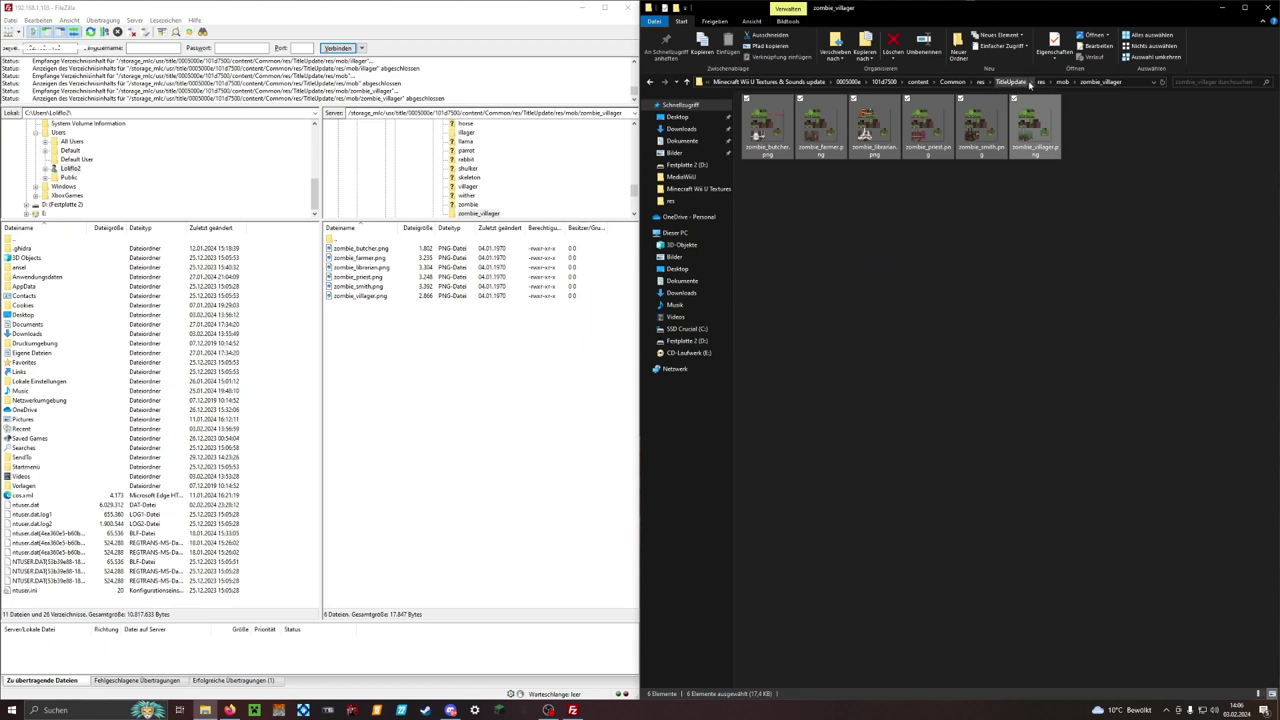
# Go back to the 101d7500/content folder in both the update folder and the server listing
pyautogui.click(921, 84)
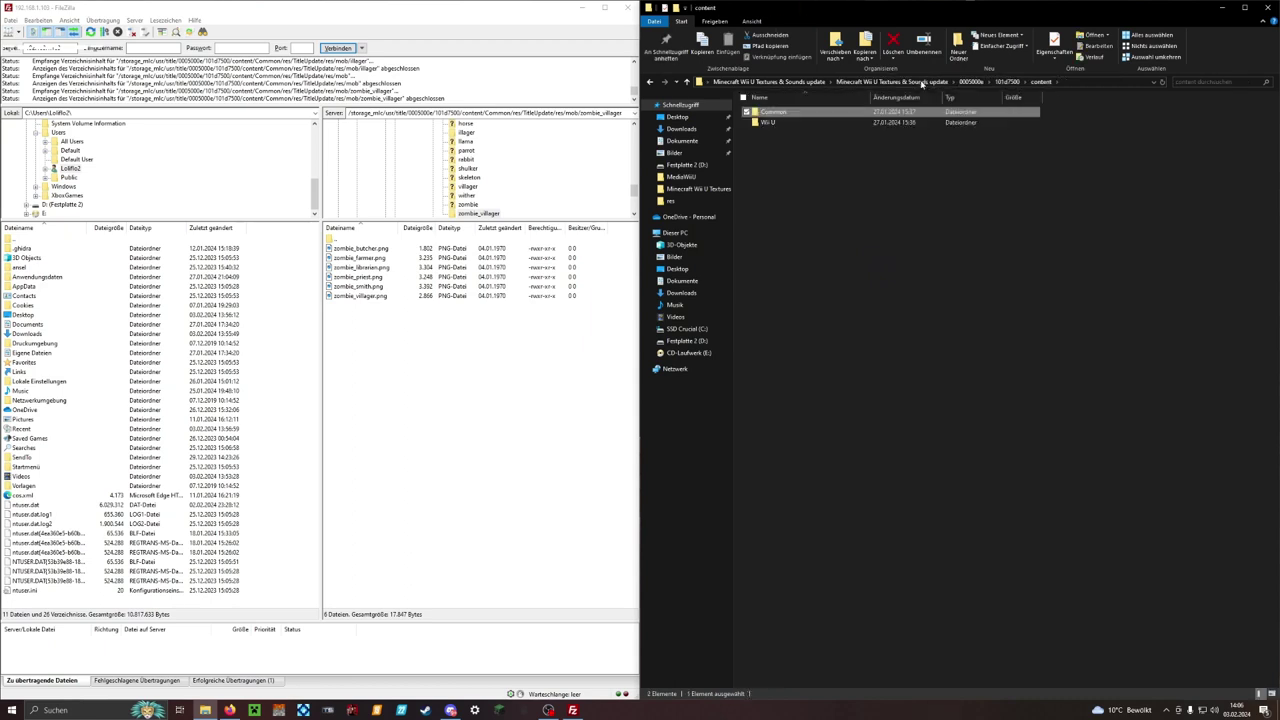
pyautogui.scroll(20, 560, 160)
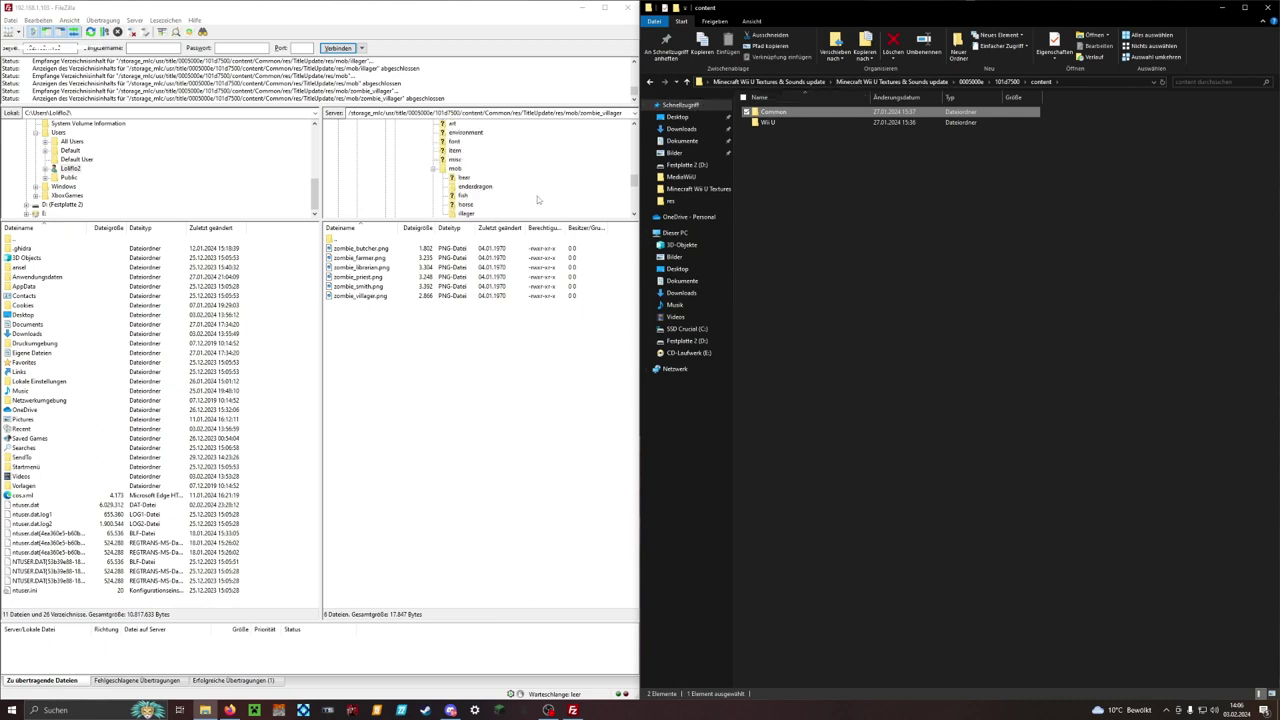
pyautogui.scroll(10, 520, 200)
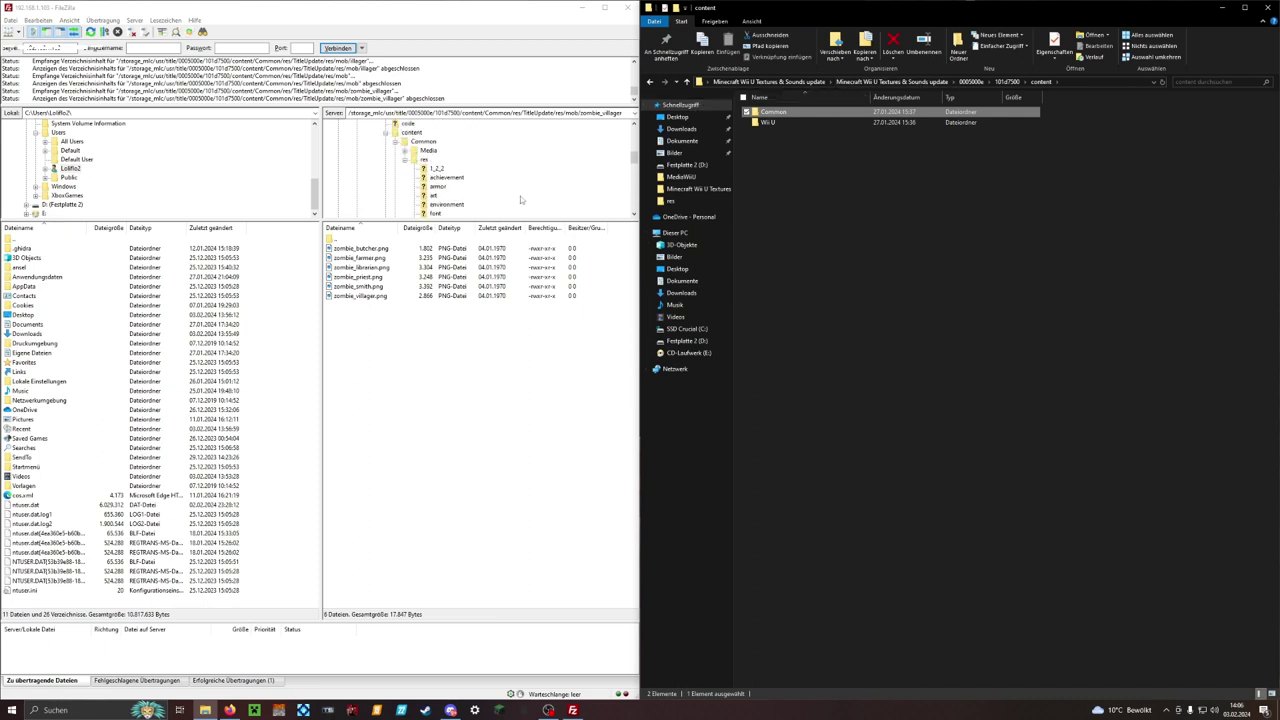
pyautogui.click(410, 133)
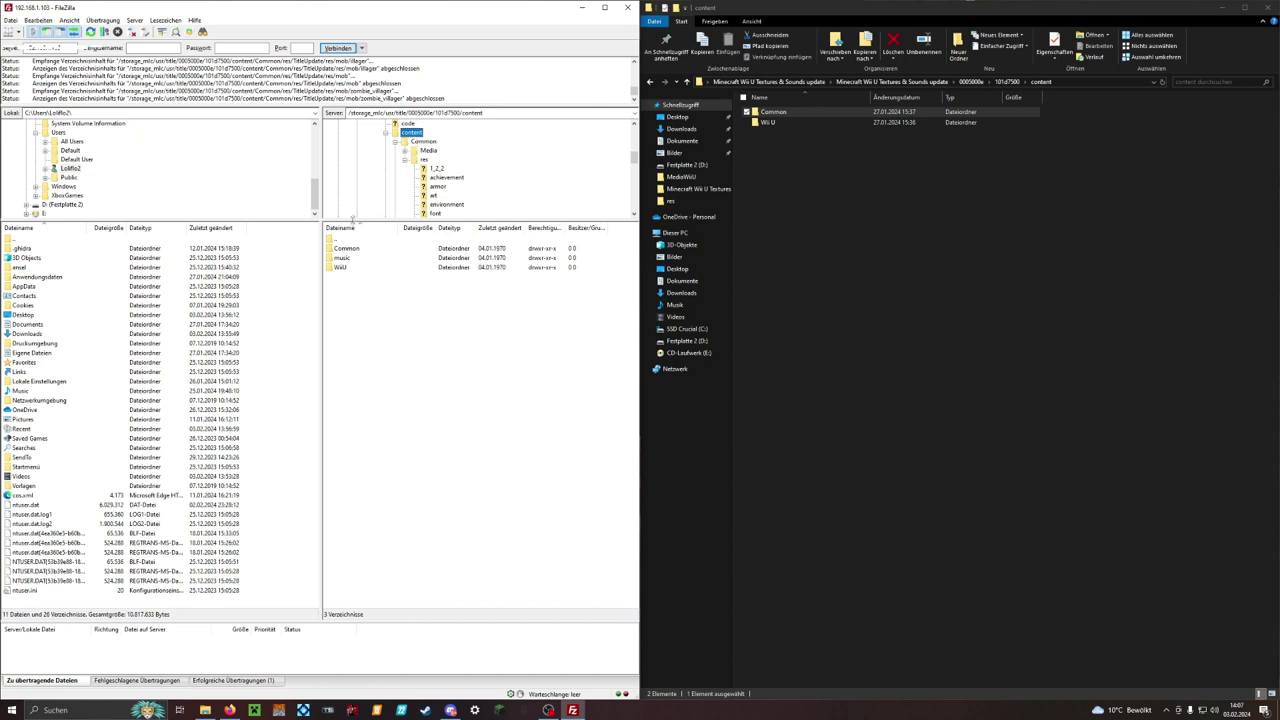
# Open the Wii U folder and its Sound subfolder on both the local and the server side
pyautogui.click(768, 122)
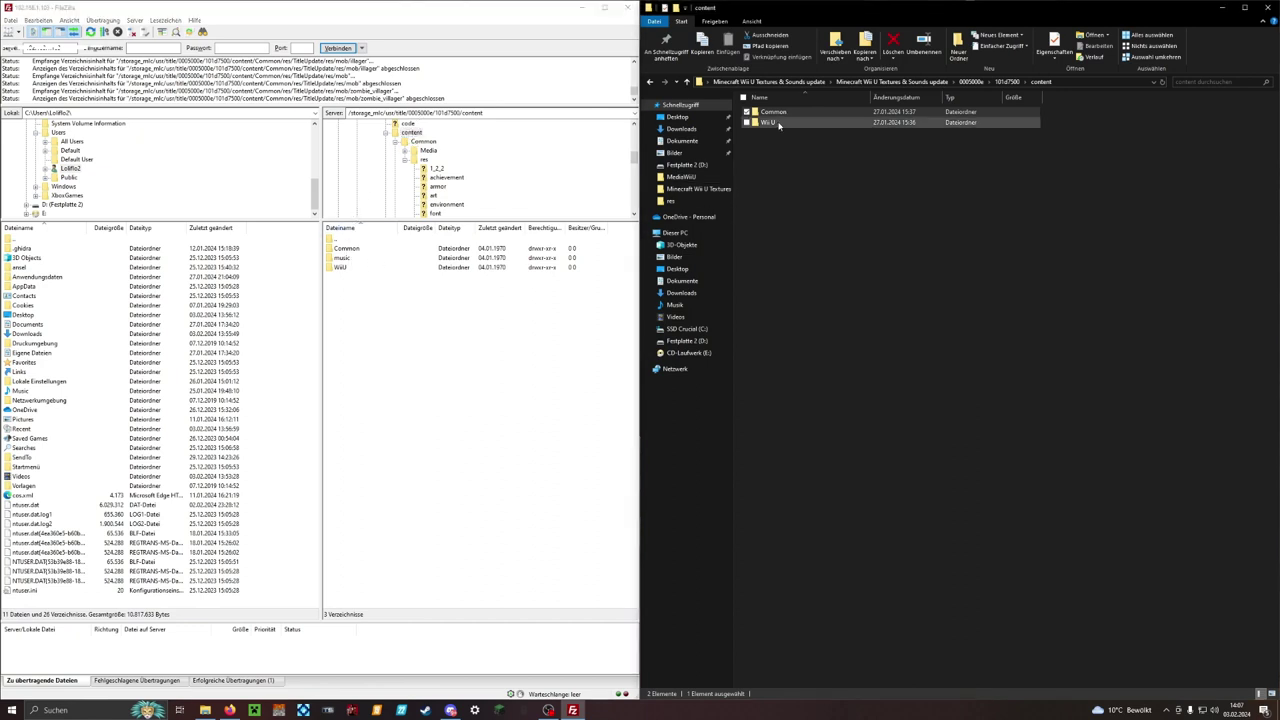
pyautogui.click(768, 122)
pyautogui.click(795, 121)
pyautogui.doubleClick(795, 121)
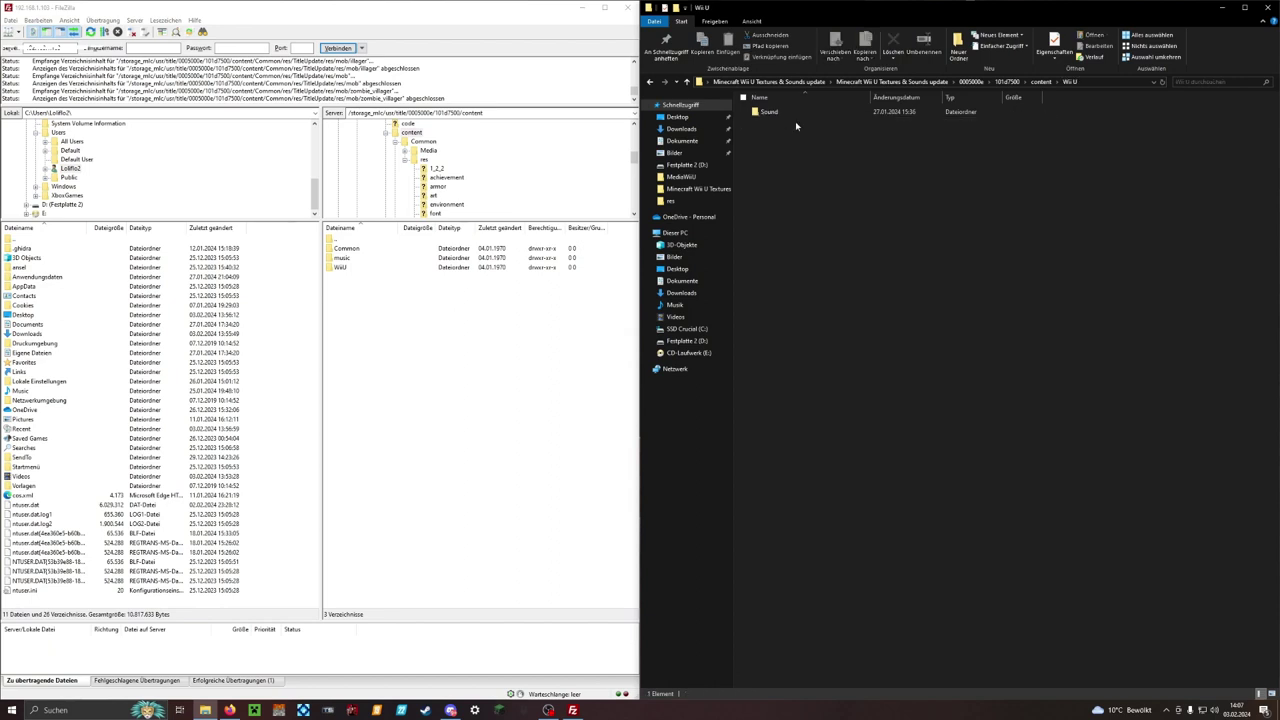
pyautogui.click(340, 268)
pyautogui.doubleClick(352, 268)
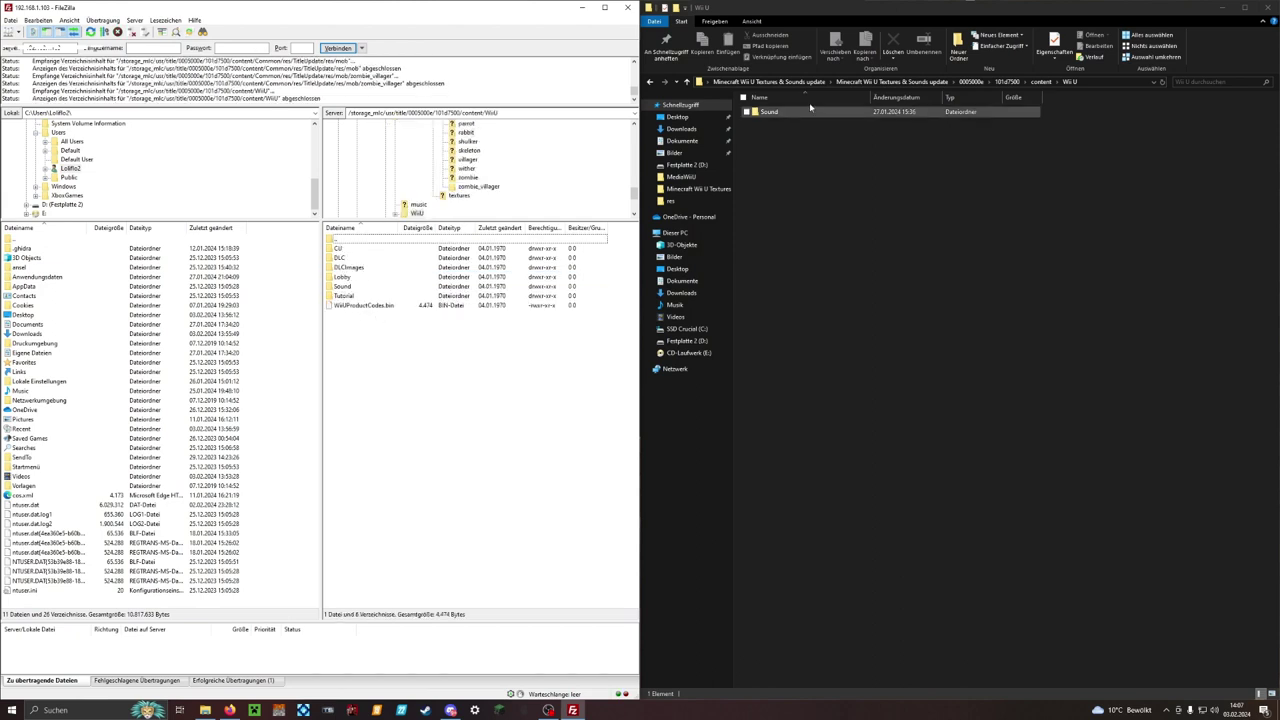
pyautogui.doubleClick(768, 111)
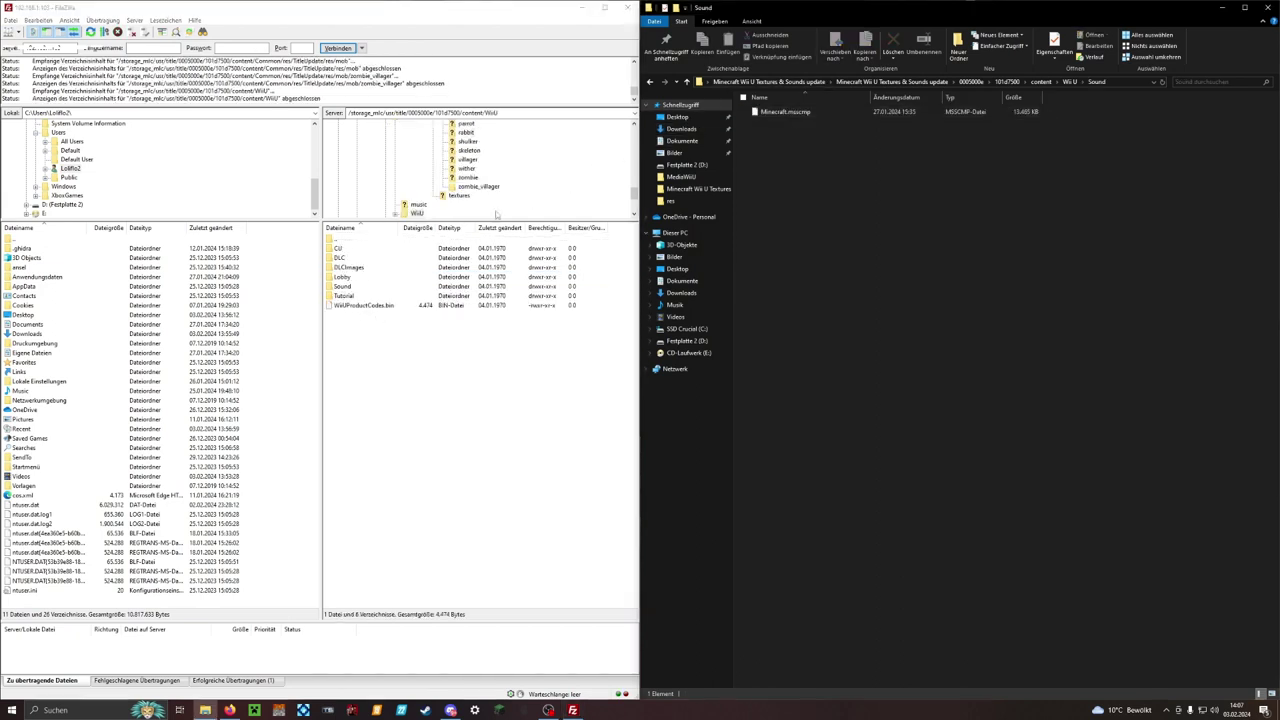
pyautogui.doubleClick(343, 287)
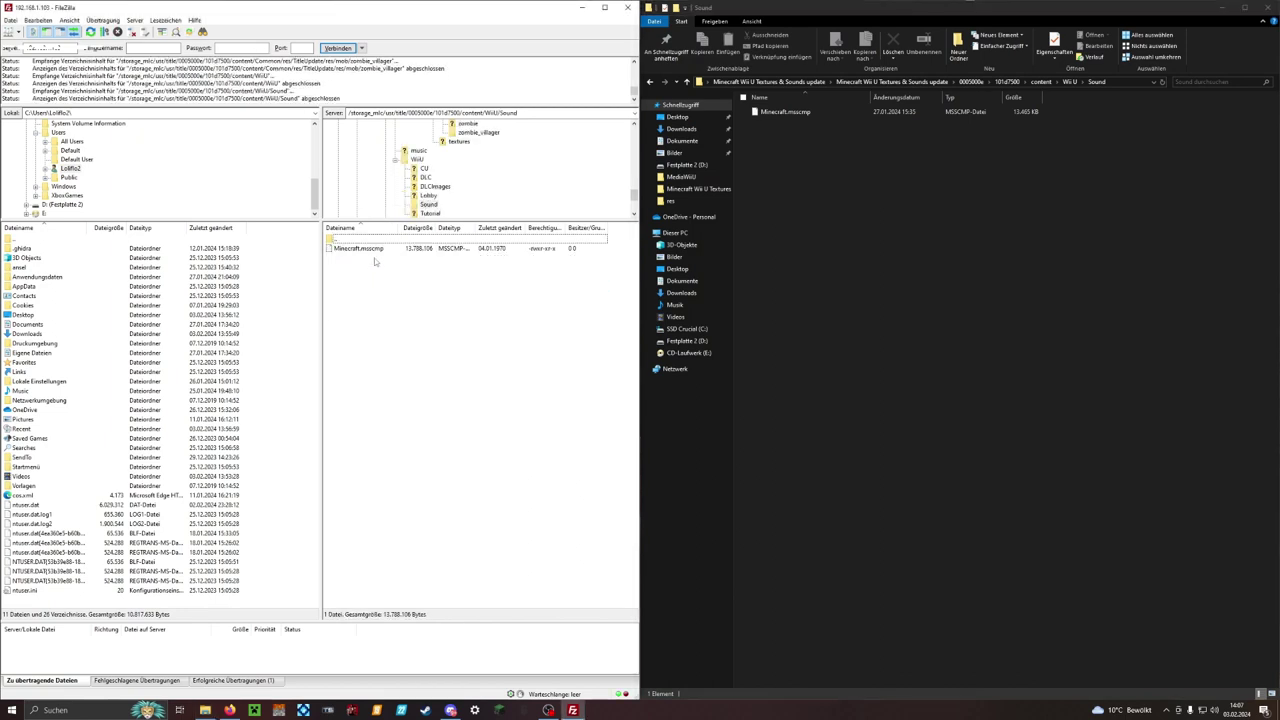
# Select the local Minecraft.msscmp in the Sound folder as the file that replaces the server's copy
pyautogui.moveTo(823, 141); pyautogui.dragTo(880, 224)
pyautogui.moveTo(801, 116)
pyautogui.mouseDown()
pyautogui.moveTo(785, 114)
pyautogui.moveTo(870, 114)
pyautogui.moveTo(780, 114)
pyautogui.moveTo(800, 113)
pyautogui.mouseUp()
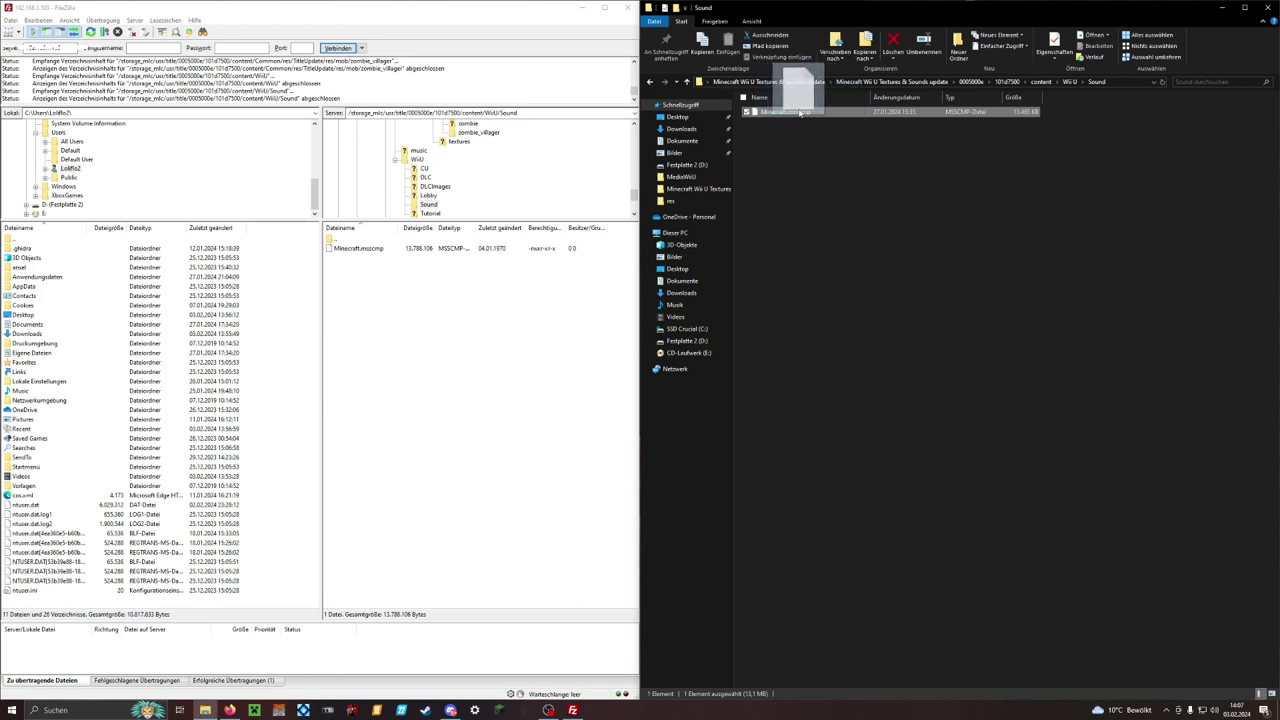
pyautogui.moveTo(800, 113); pyautogui.dragTo(804, 115)
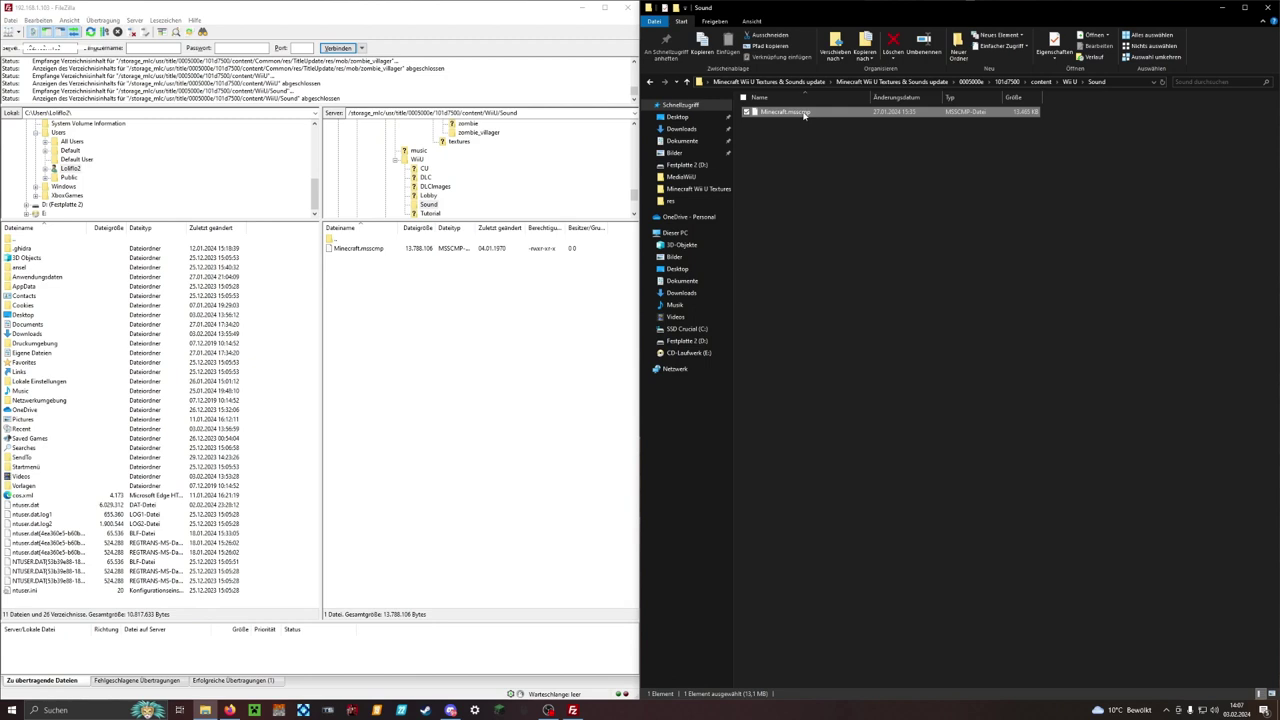
pyautogui.moveTo(803, 115); pyautogui.dragTo(920, 173)
pyautogui.click(812, 134)
# Return to the inner Minecraft Wii U Textures & Sounds update folder locally and set the server path to /storage_mlc/usr/title
pyautogui.click(910, 84)
pyautogui.scroll(2, 468, 184)
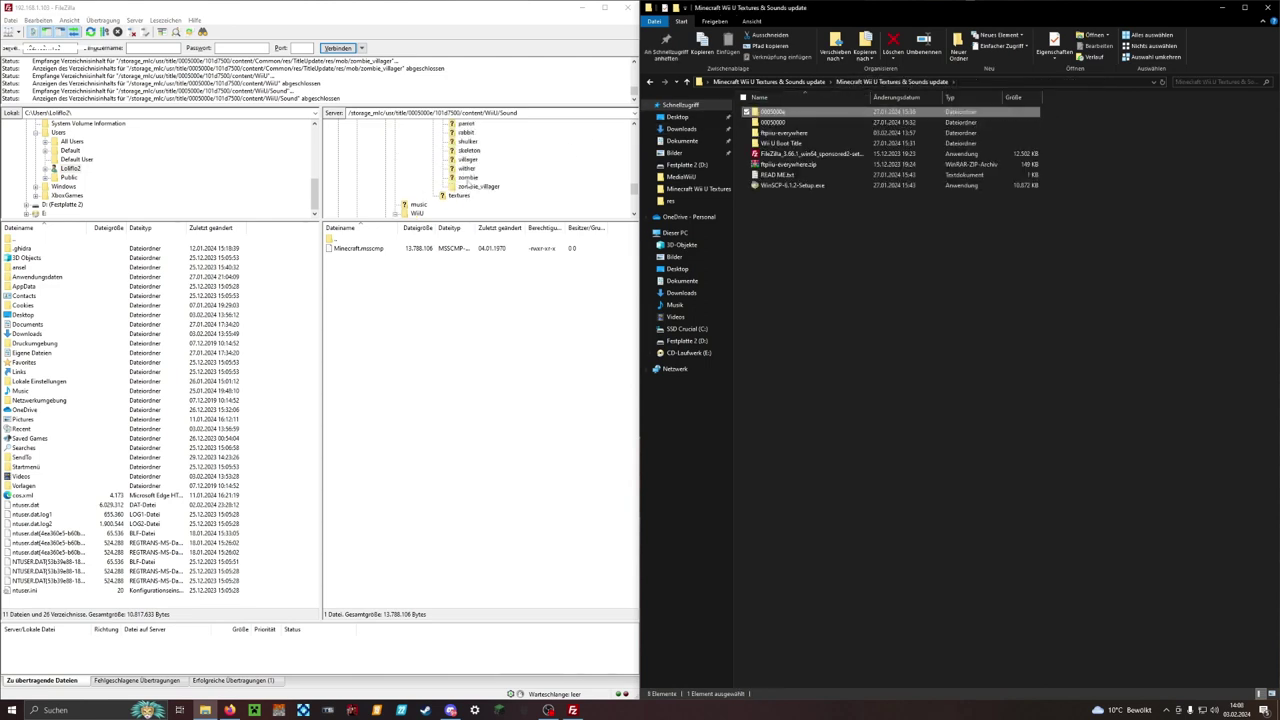
pyautogui.scroll(5, 467, 185)
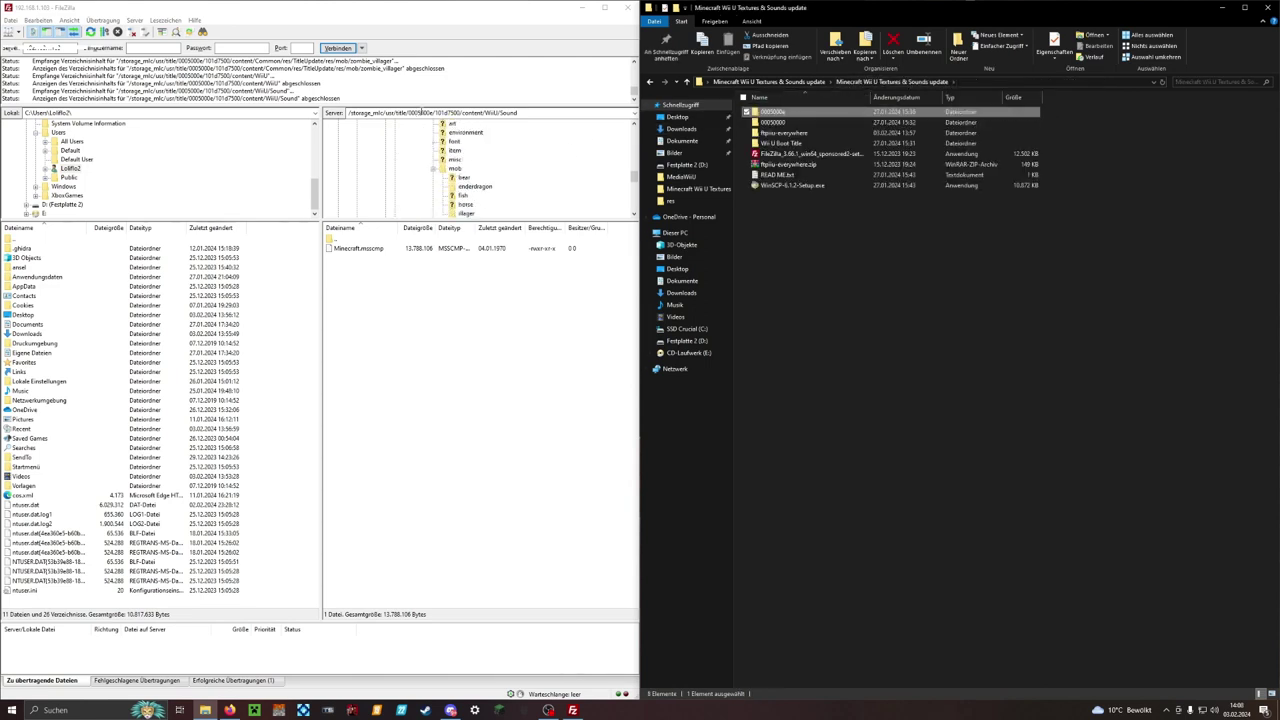
pyautogui.click(397, 113)
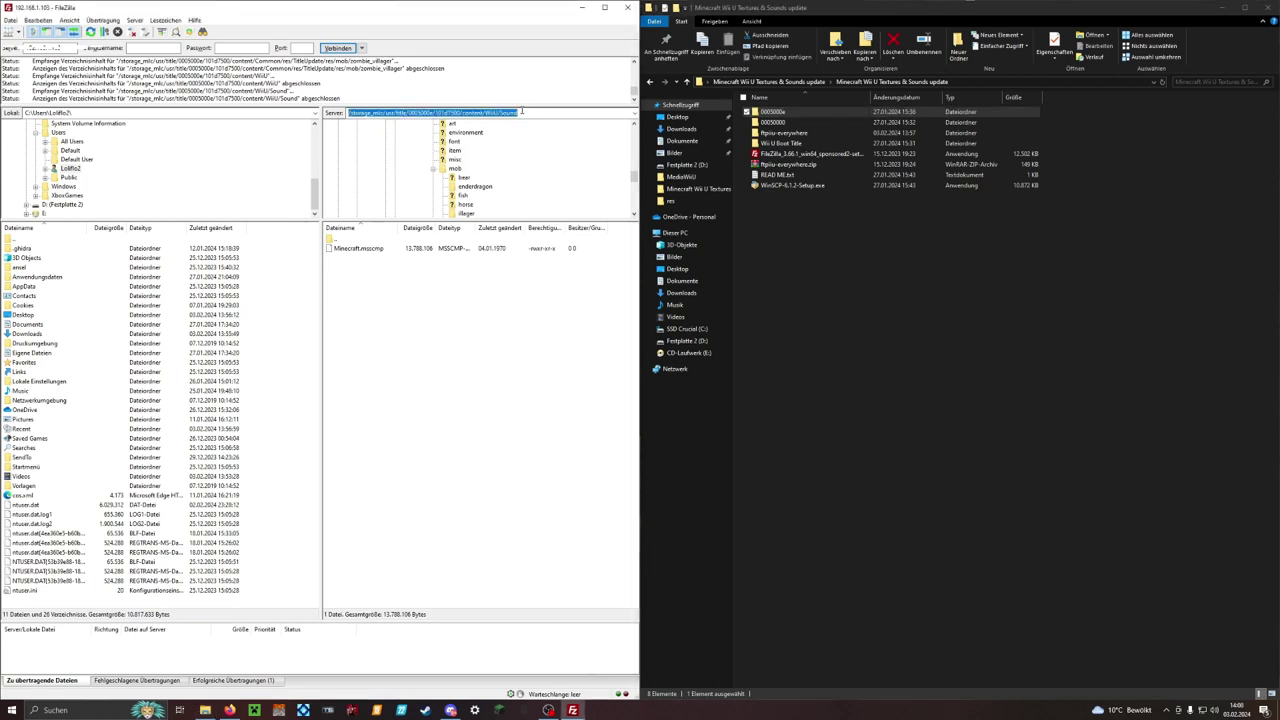
pyautogui.moveTo(521, 112); pyautogui.dragTo(409, 118)
pyautogui.press('BackSpace')
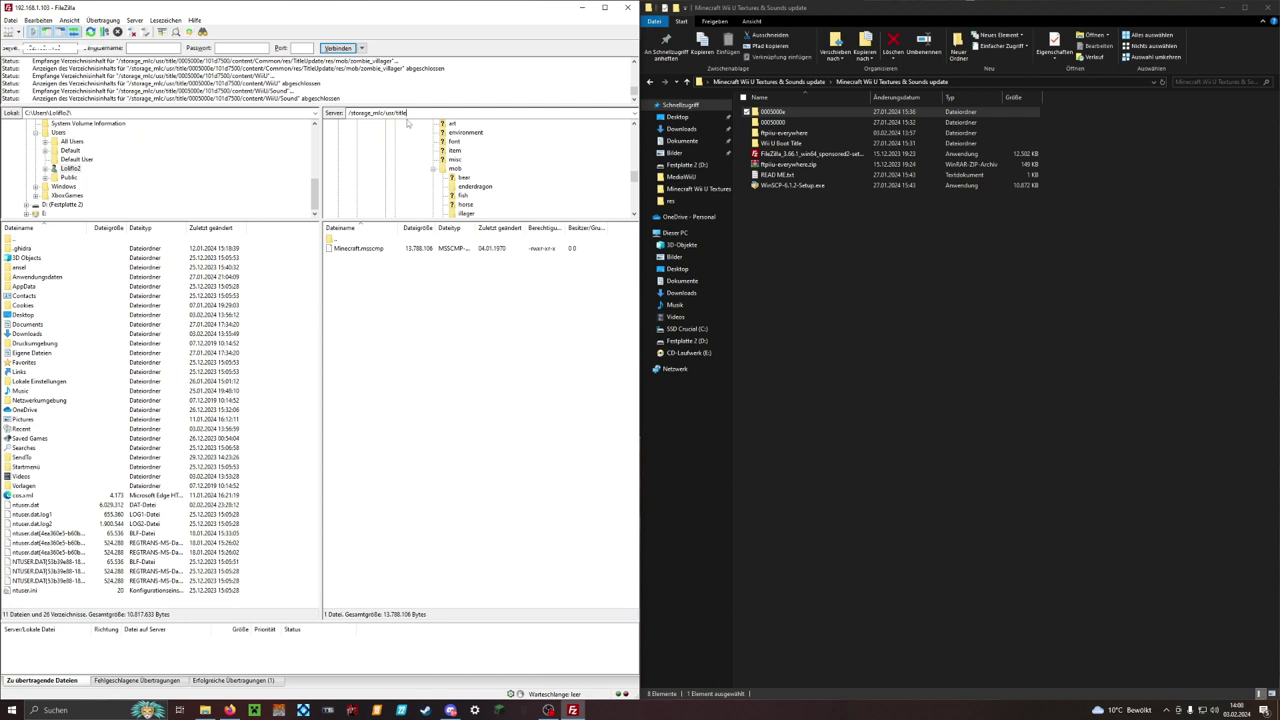
pyautogui.press('Return')
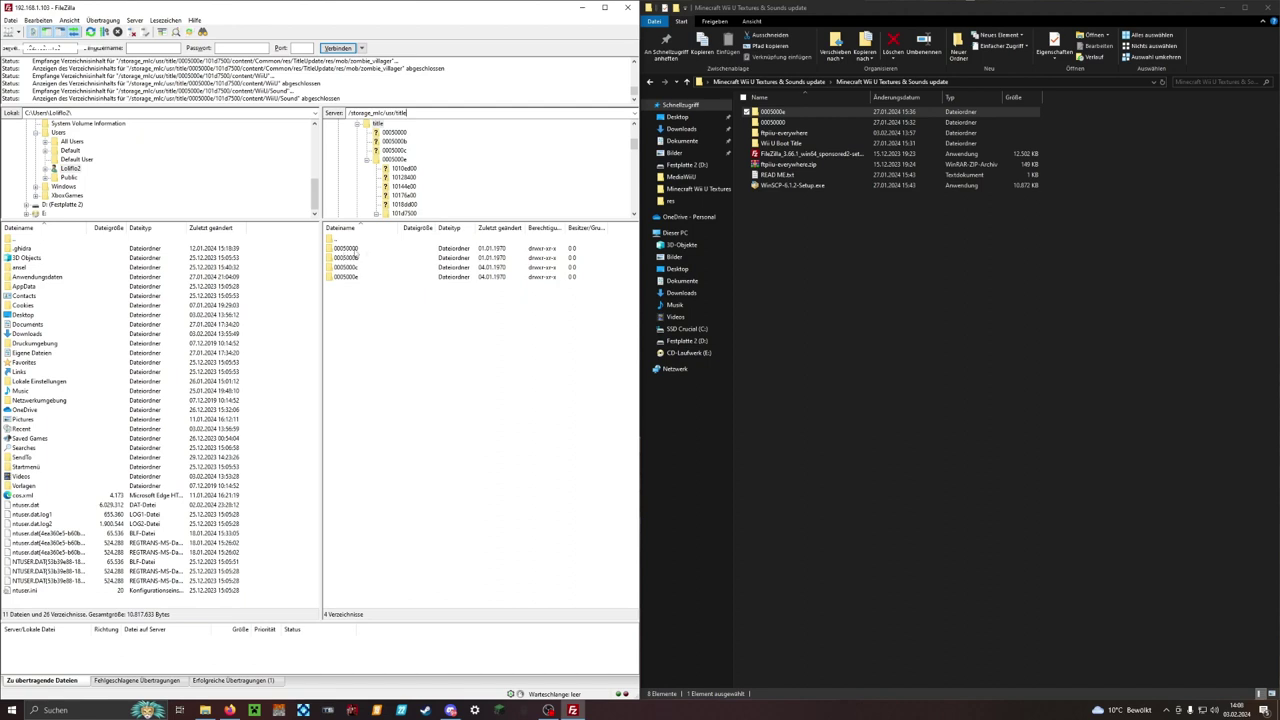
# Open the 00050000 folder and its 101d7500 subfolder on both the server and the local side
pyautogui.doubleClick(350, 248)
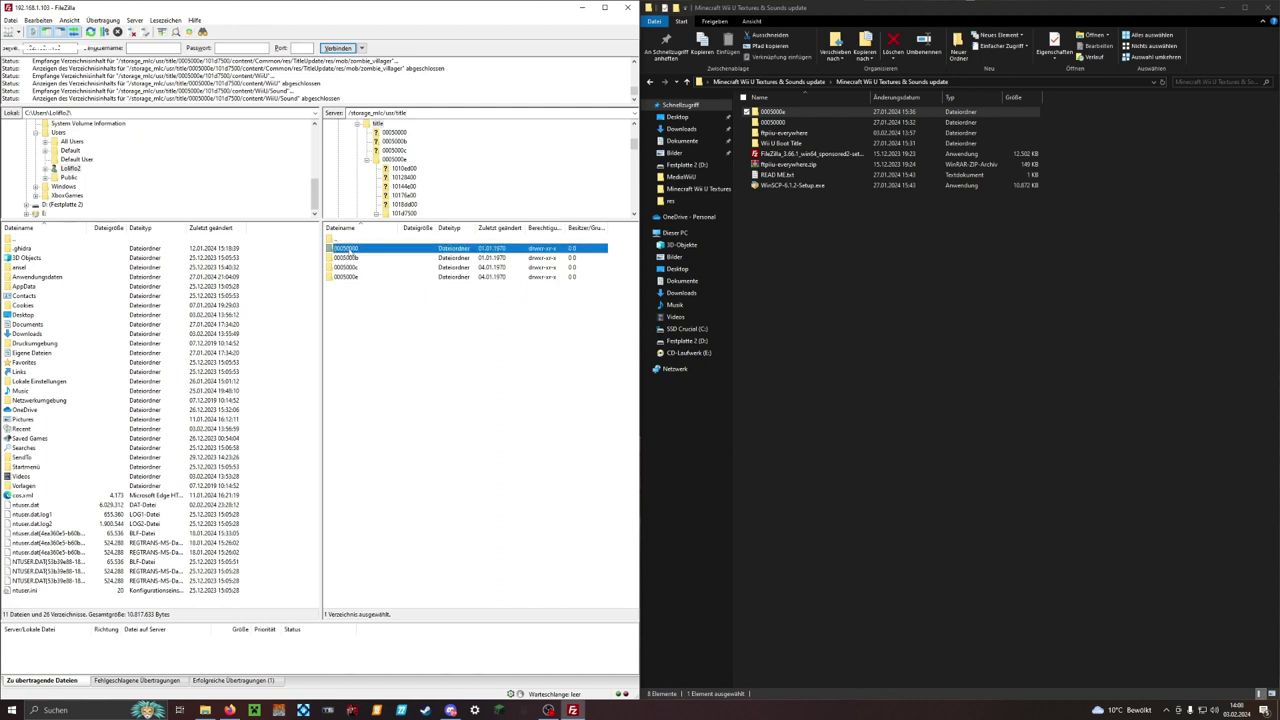
pyautogui.doubleClick(776, 122)
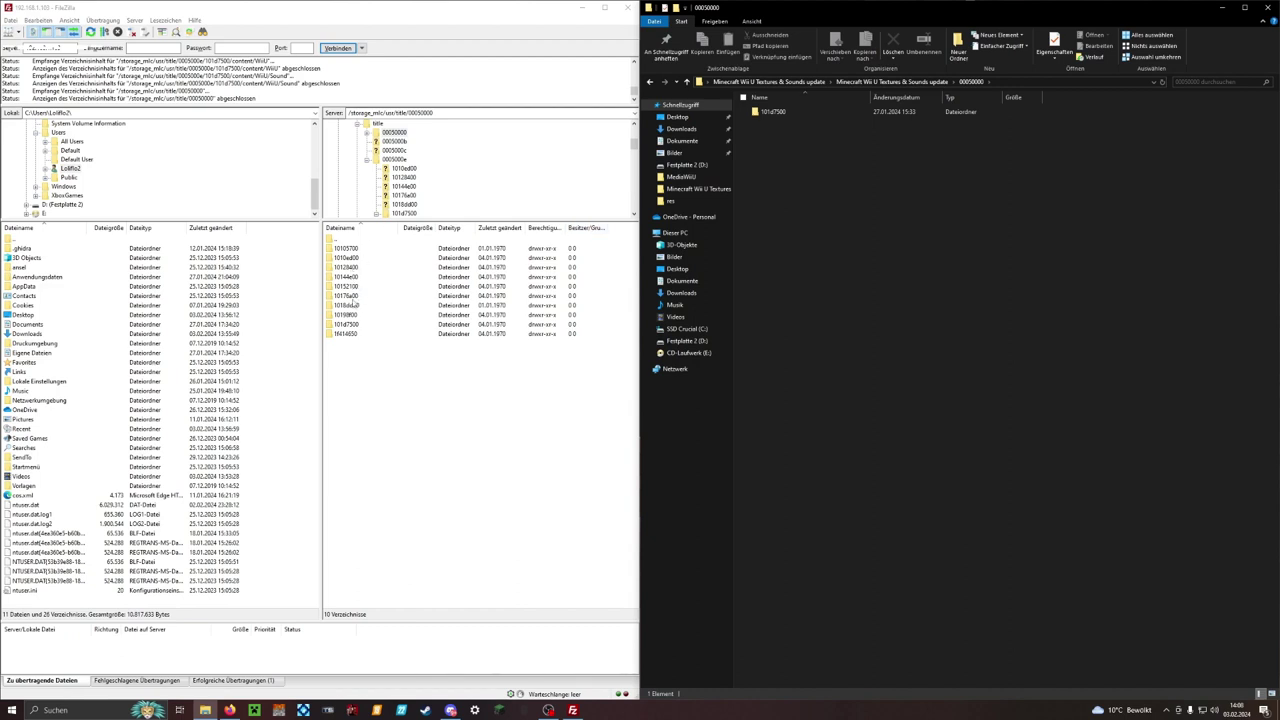
pyautogui.doubleClick(770, 112)
pyautogui.doubleClick(358, 328)
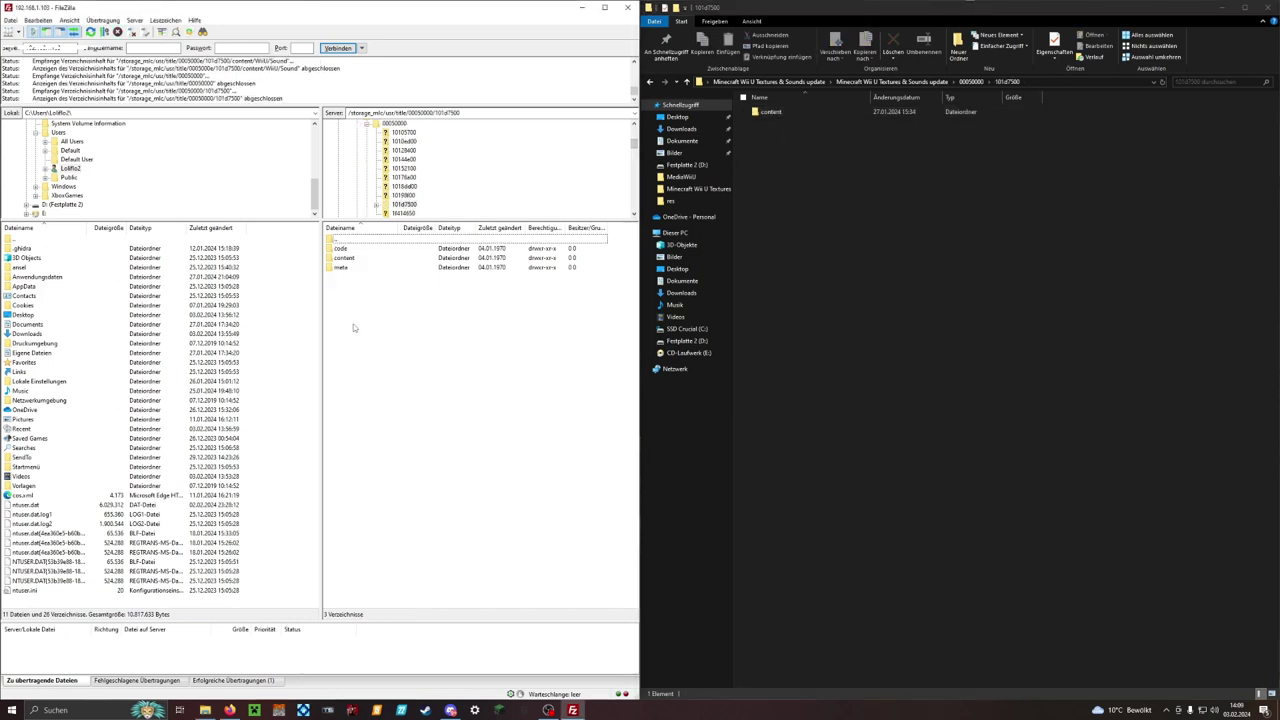
# Open the content folder and its Common subfolder on both the local and the server side
pyautogui.doubleClick(790, 113)
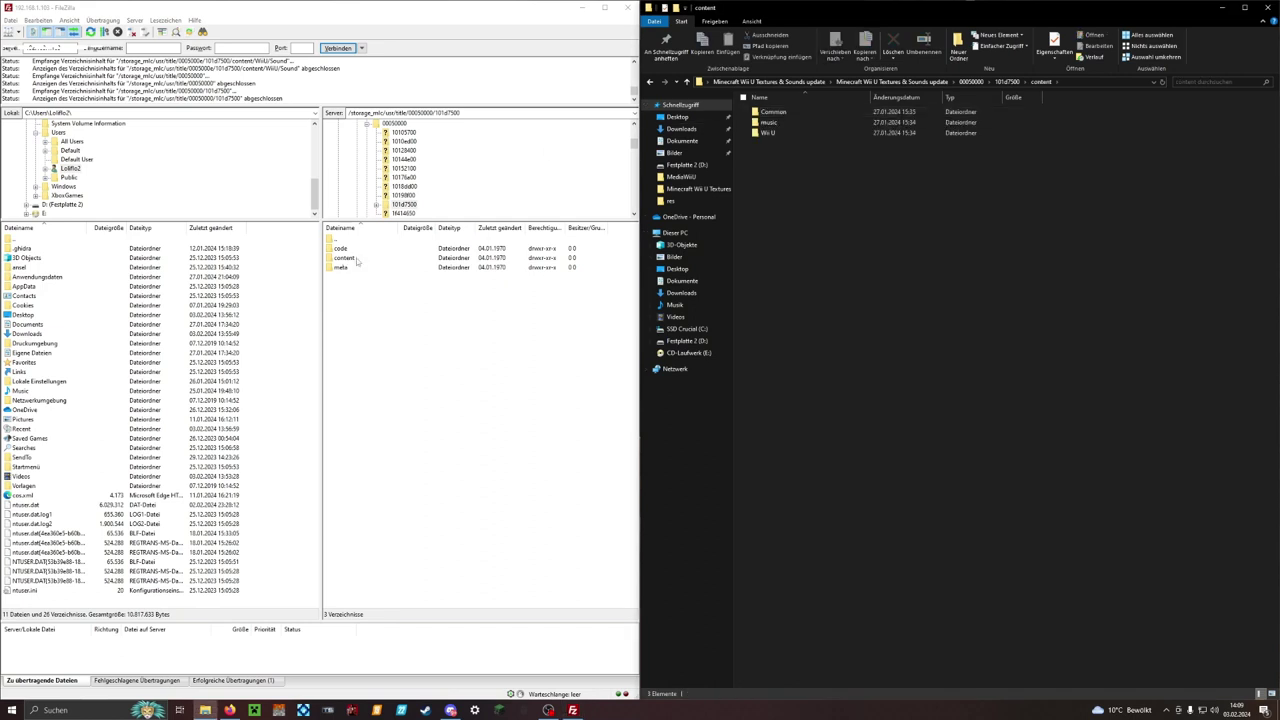
pyautogui.doubleClick(340, 258)
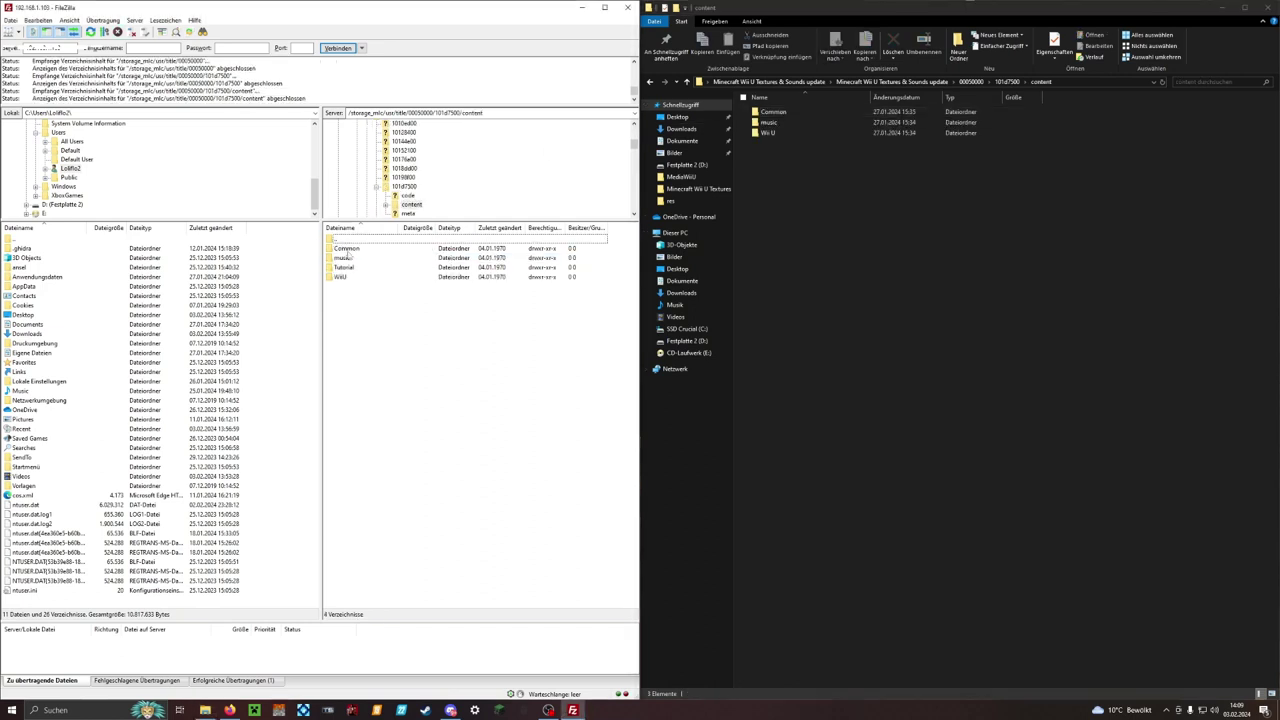
pyautogui.doubleClick(768, 113)
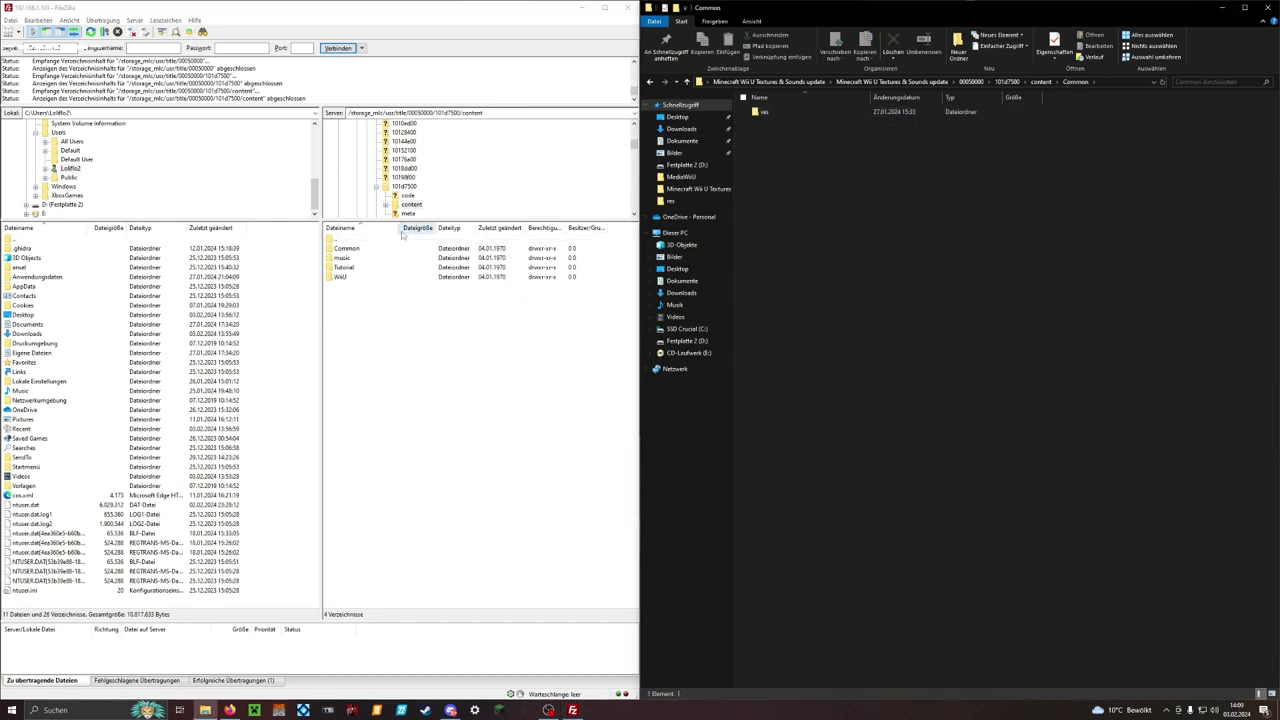
pyautogui.click(355, 251)
pyautogui.doubleClick(355, 251)
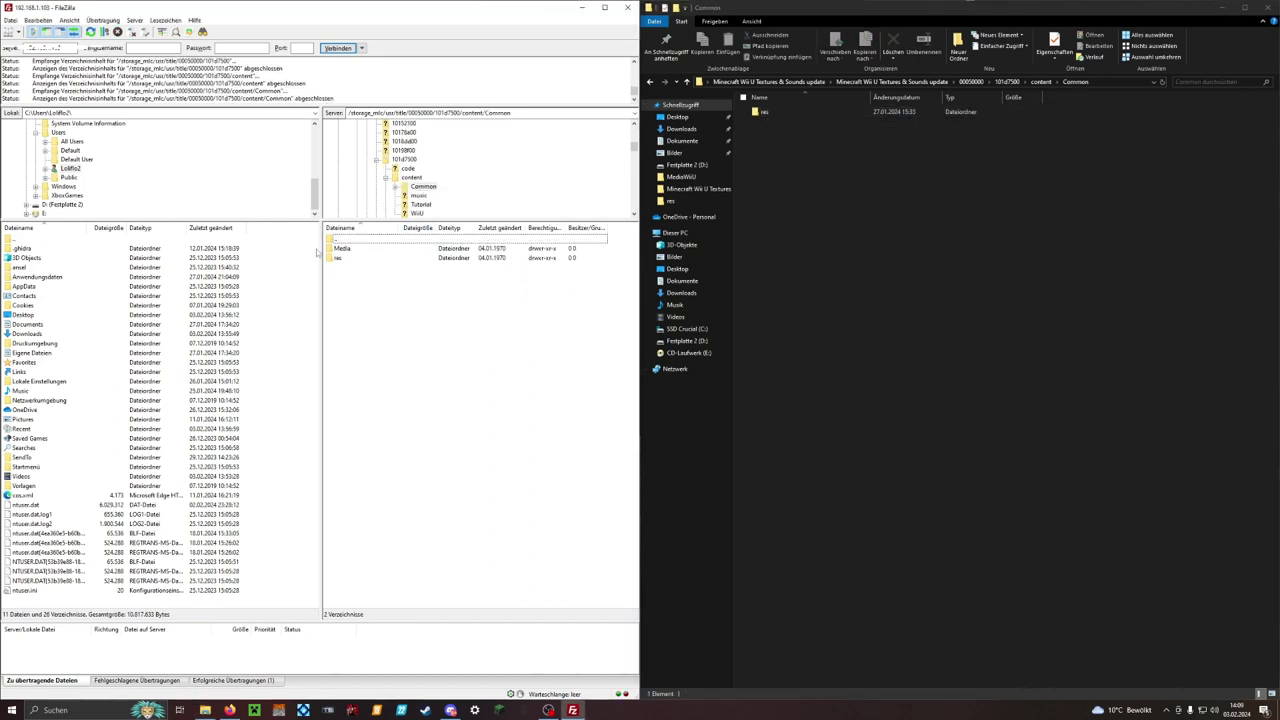
# Open the res folder inside Common and its TitleUpdate subfolder on both sides
pyautogui.doubleClick(349, 258)
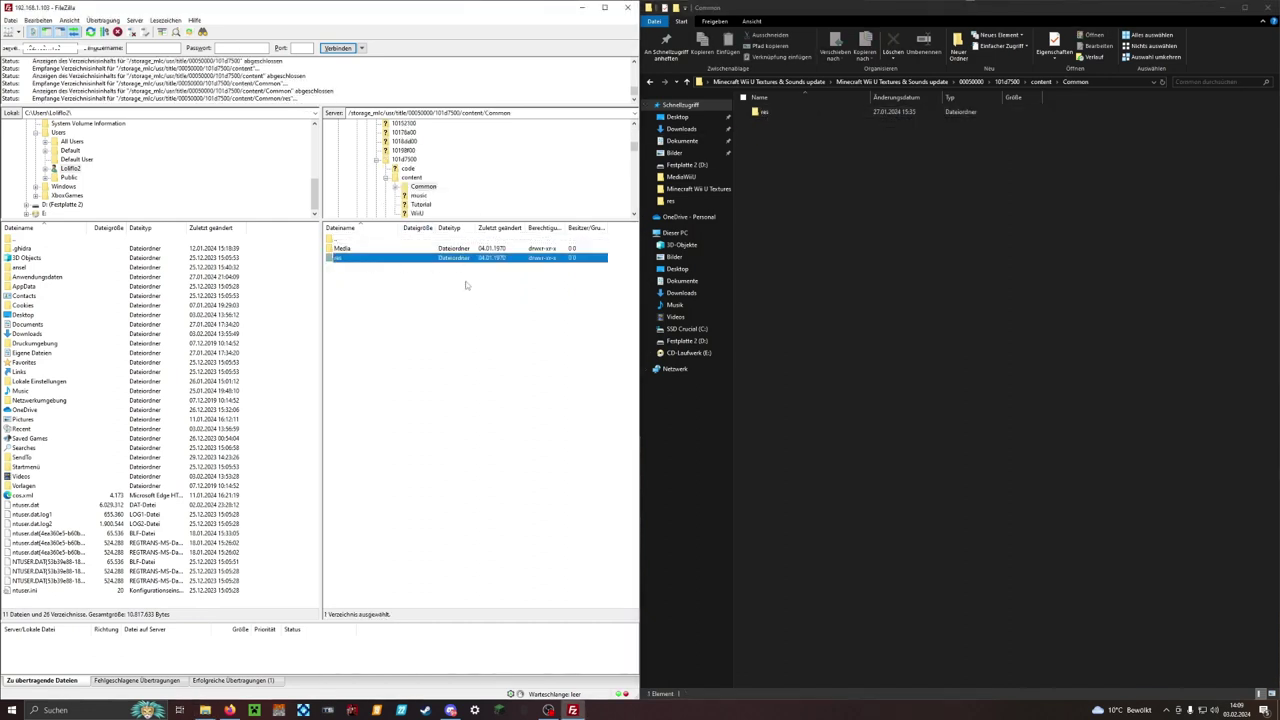
pyautogui.click(786, 113)
pyautogui.doubleClick(786, 113)
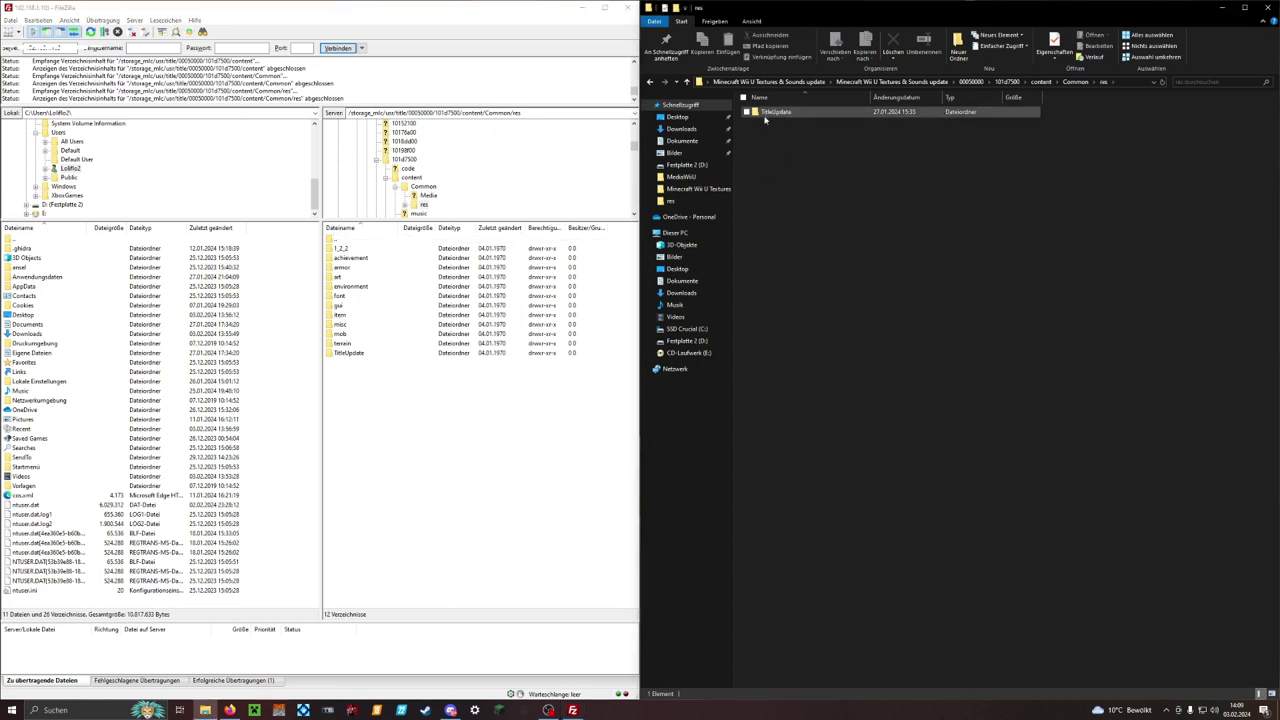
pyautogui.doubleClick(769, 113)
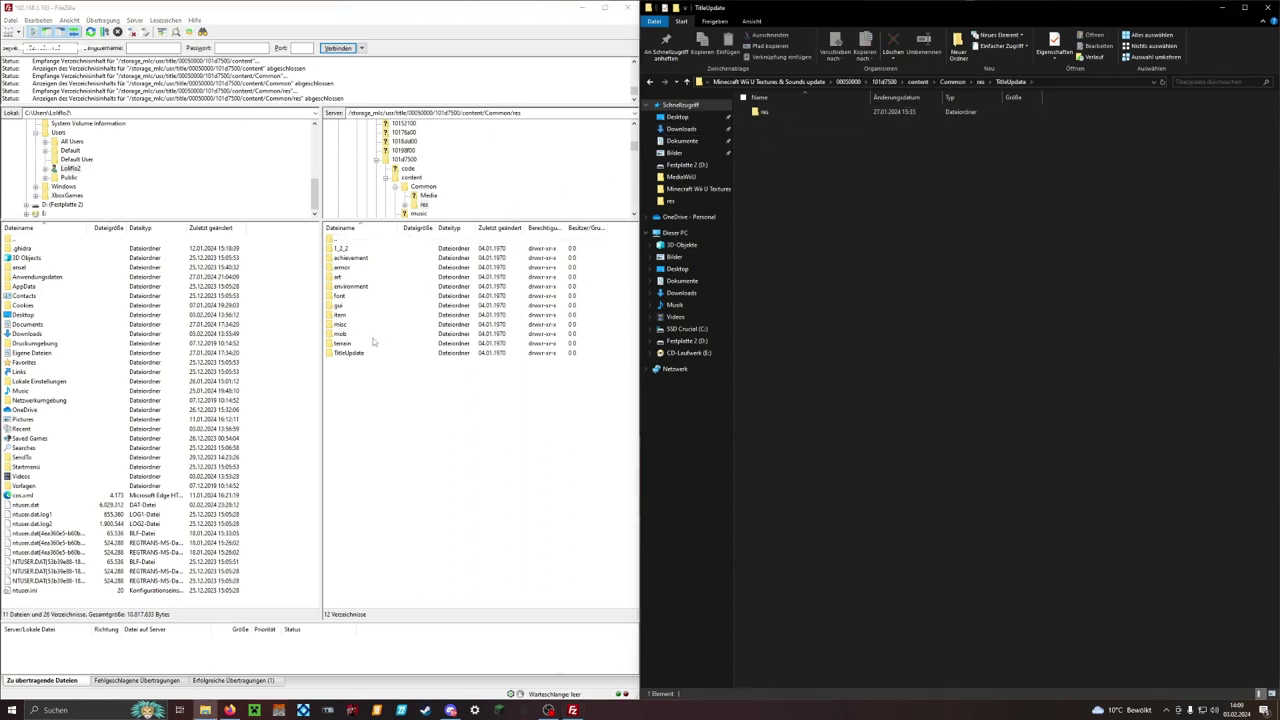
pyautogui.click(346, 353)
pyautogui.doubleClick(346, 353)
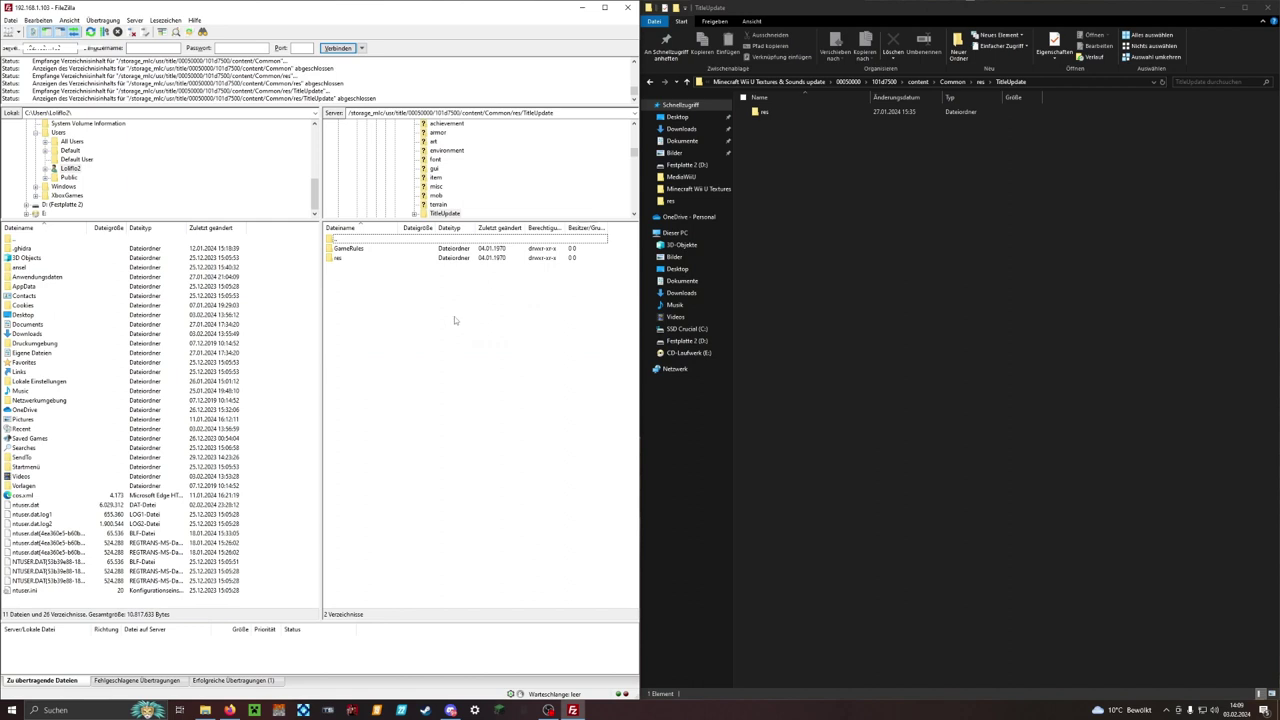
# Open the res folder inside TitleUpdate and its mob subfolder on both the local and the server side
pyautogui.doubleClick(764, 111)
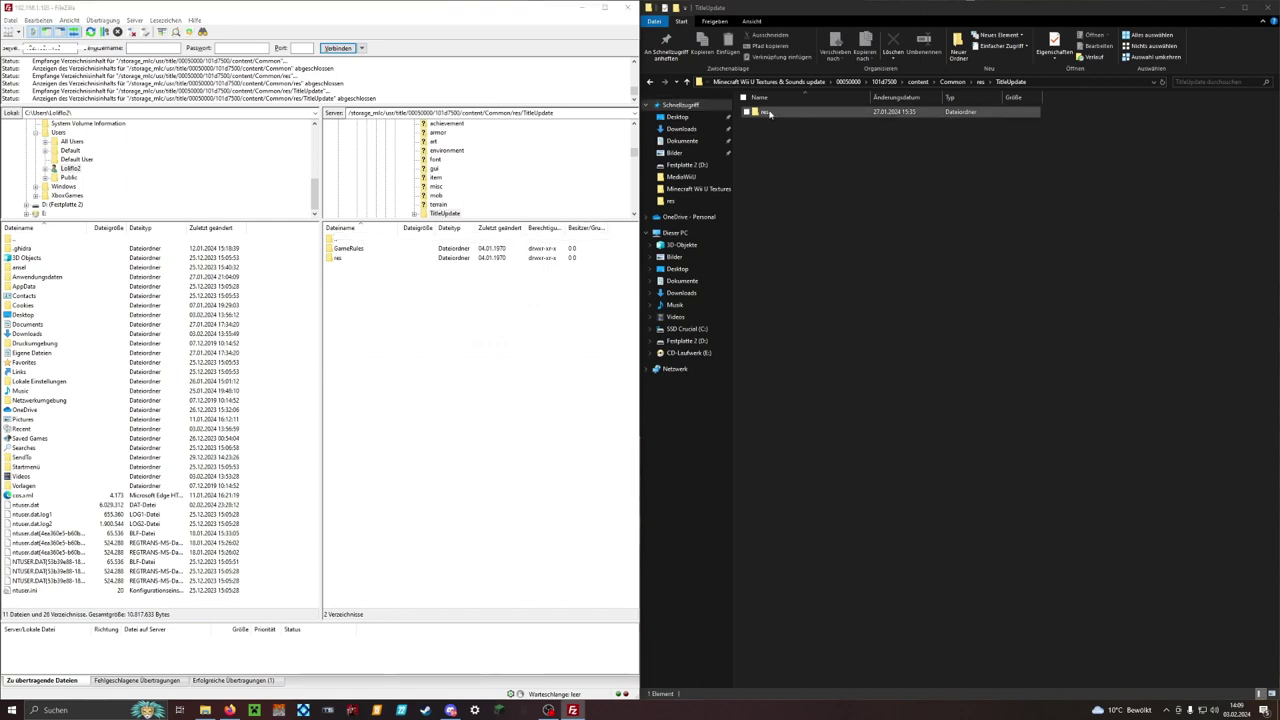
pyautogui.doubleClick(337, 258)
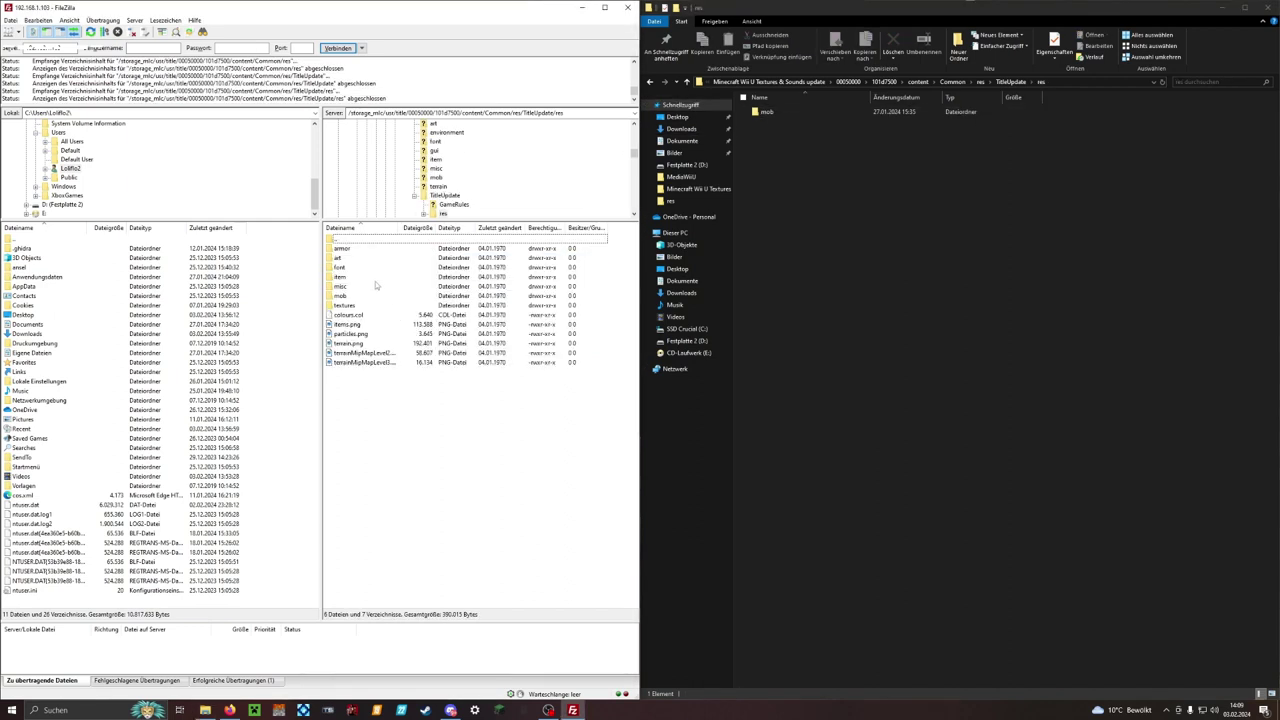
pyautogui.doubleClick(341, 296)
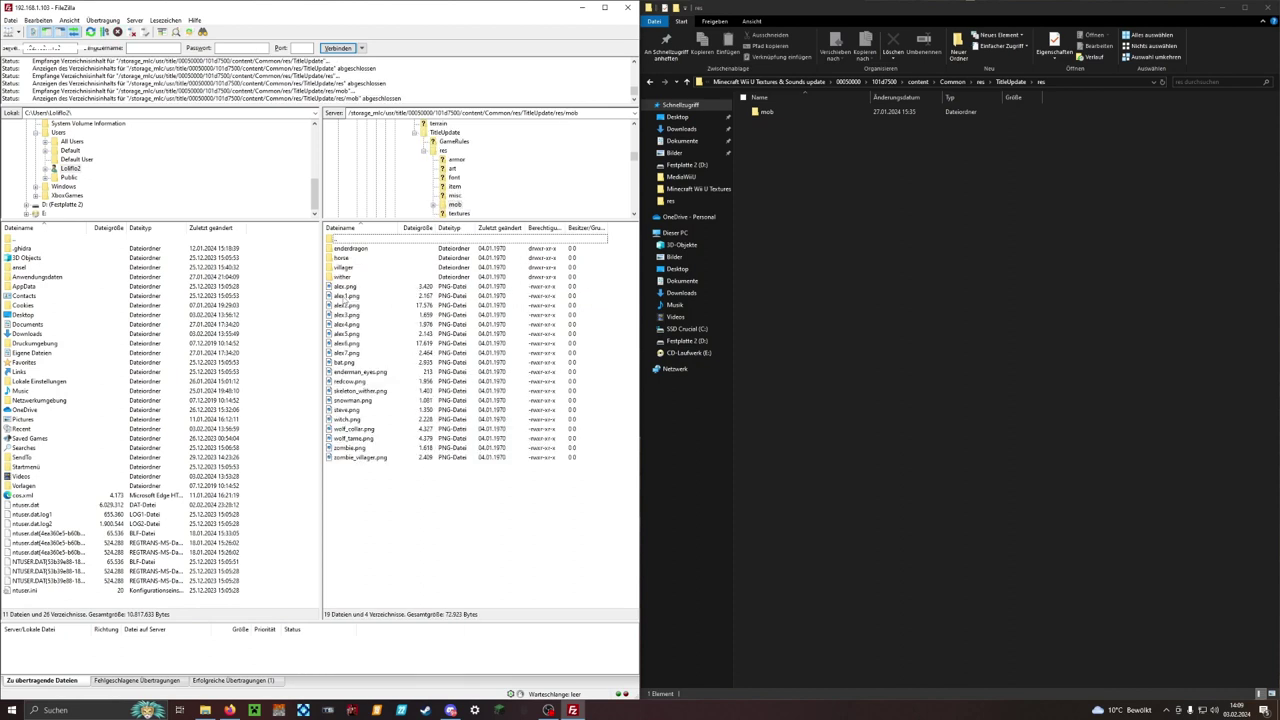
pyautogui.doubleClick(765, 111)
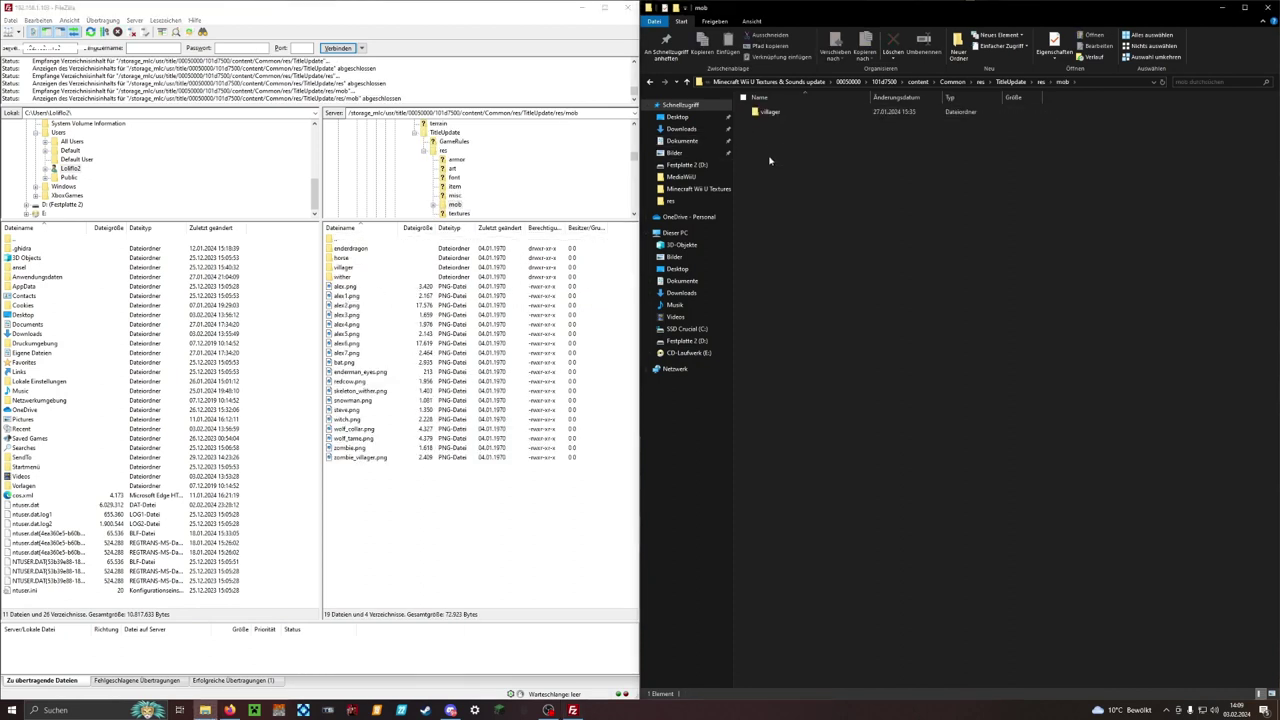
# Open the villager folder inside mob on both sides and compare its PNG texture files
pyautogui.click(343, 268)
pyautogui.doubleClick(343, 268)
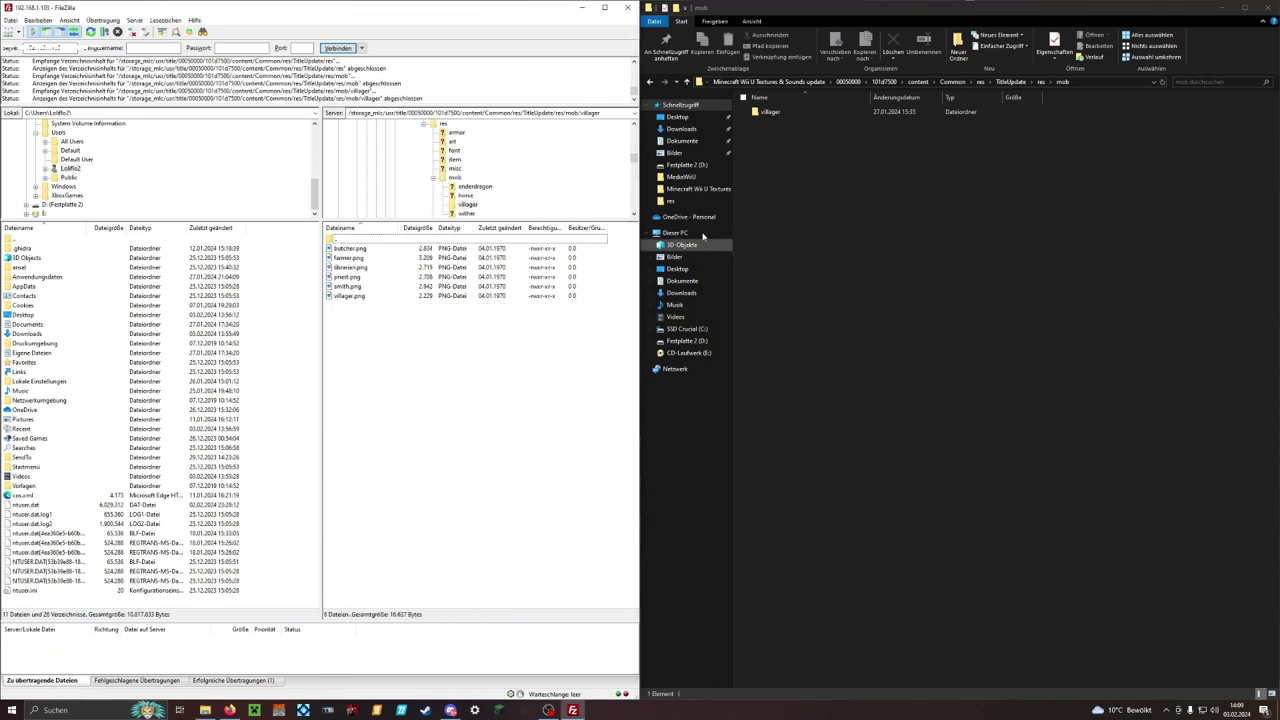
pyautogui.doubleClick(768, 111)
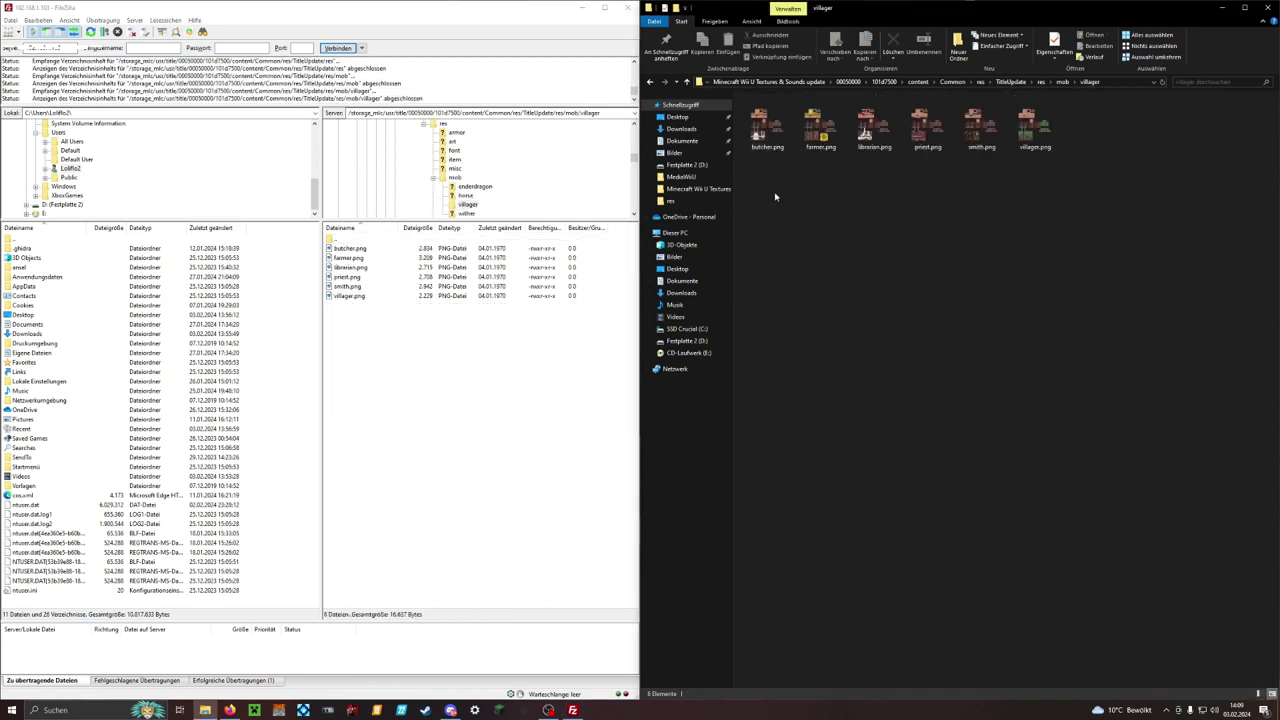
pyautogui.moveTo(755, 184); pyautogui.dragTo(1032, 189)
pyautogui.click(1032, 189)
# Return to the content folder of 101d7500 on both the local and the server side
pyautogui.click(1043, 84)
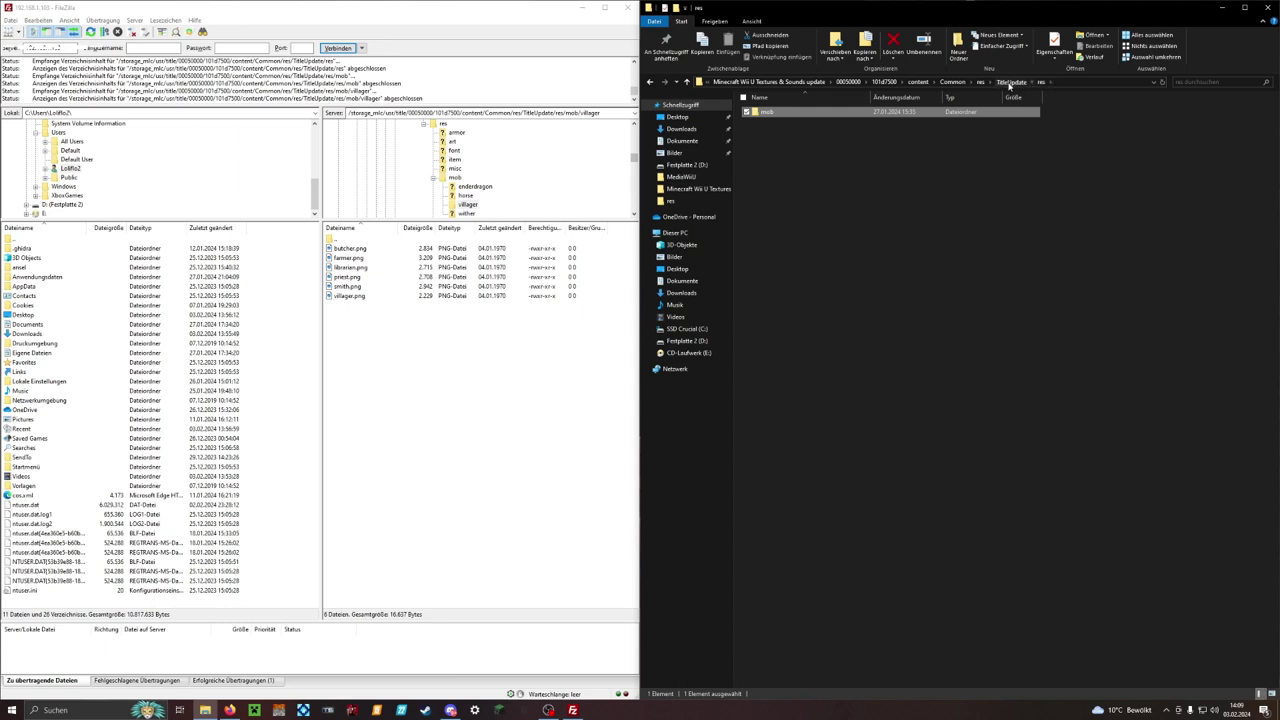
pyautogui.click(1010, 82)
pyautogui.click(956, 85)
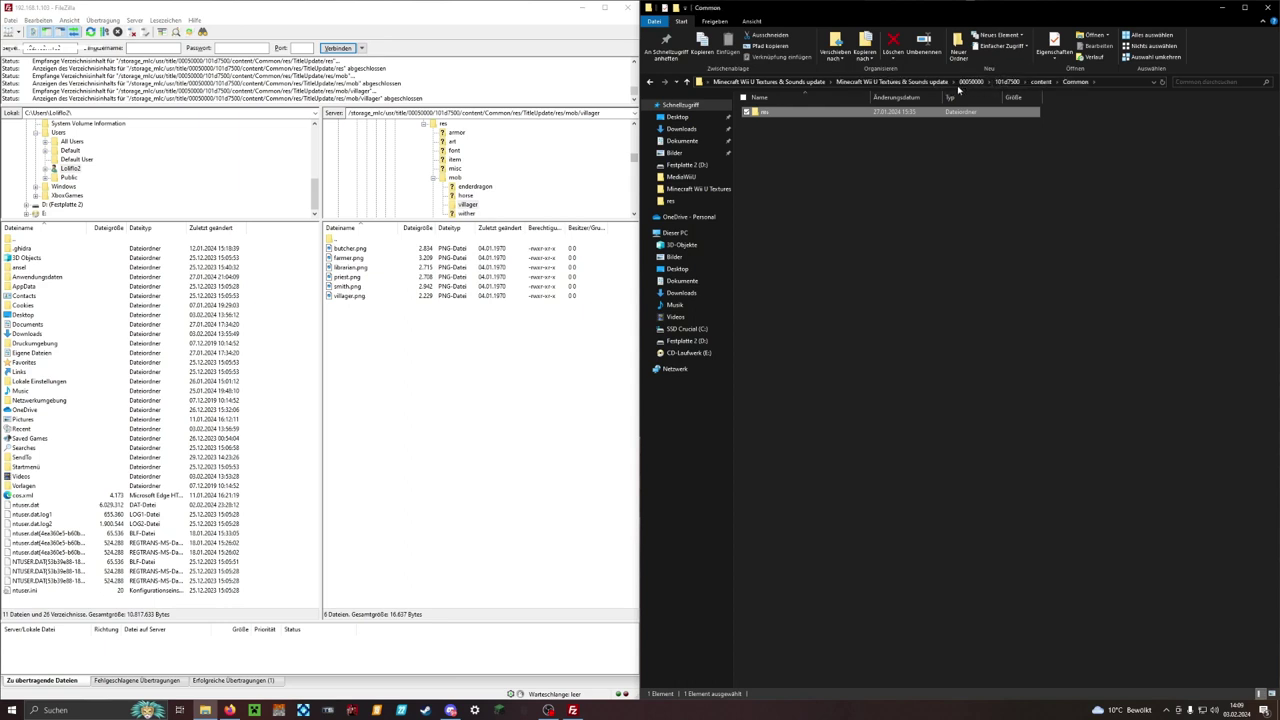
pyautogui.click(1041, 82)
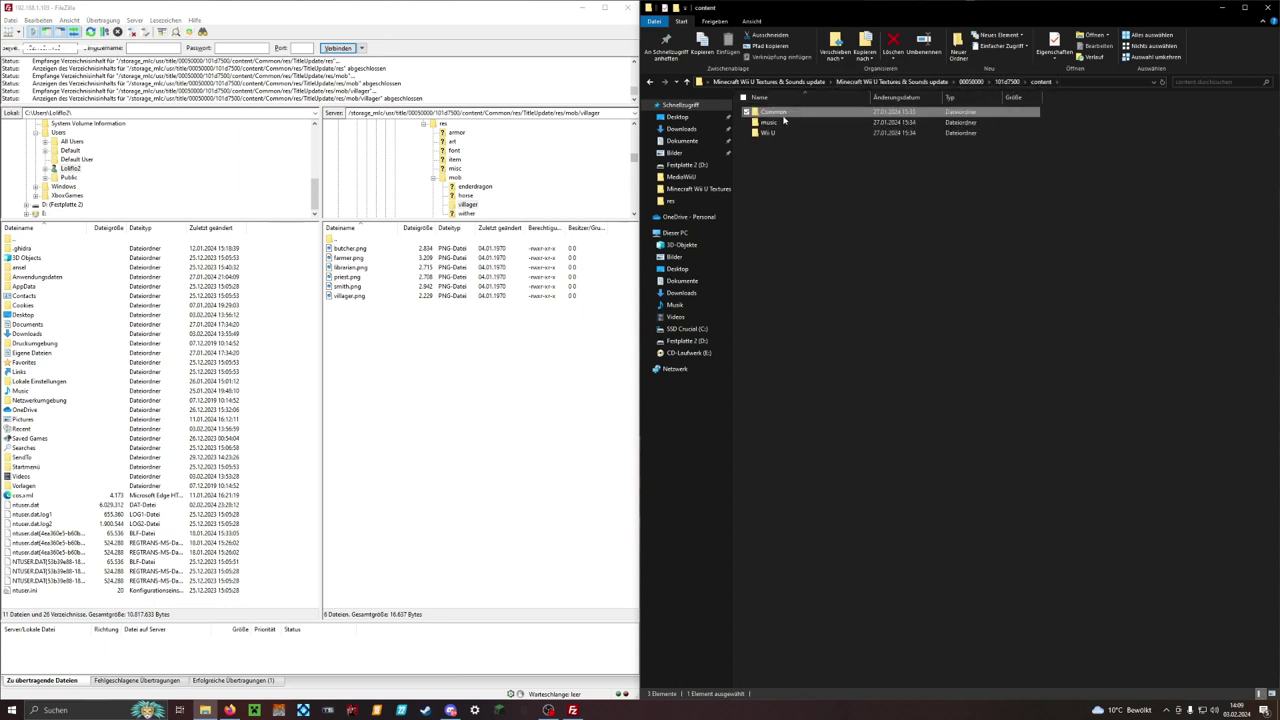
pyautogui.click(775, 176)
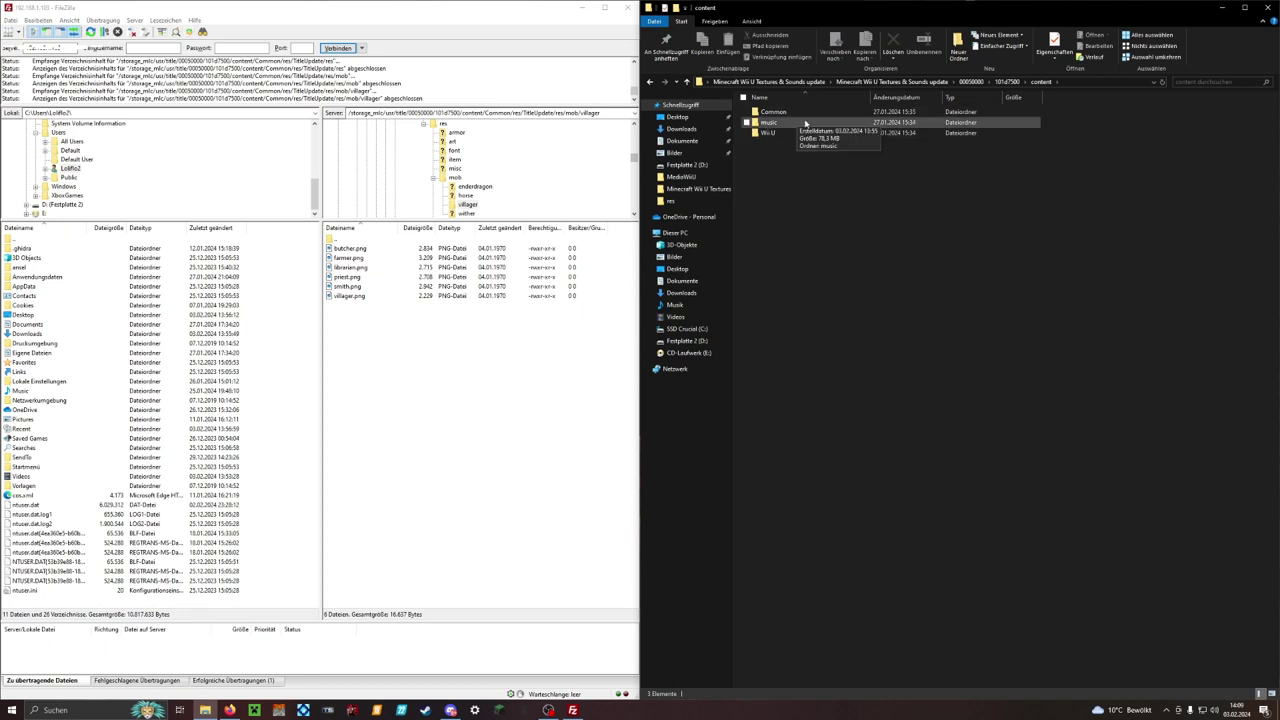
pyautogui.scroll(3, 452, 180)
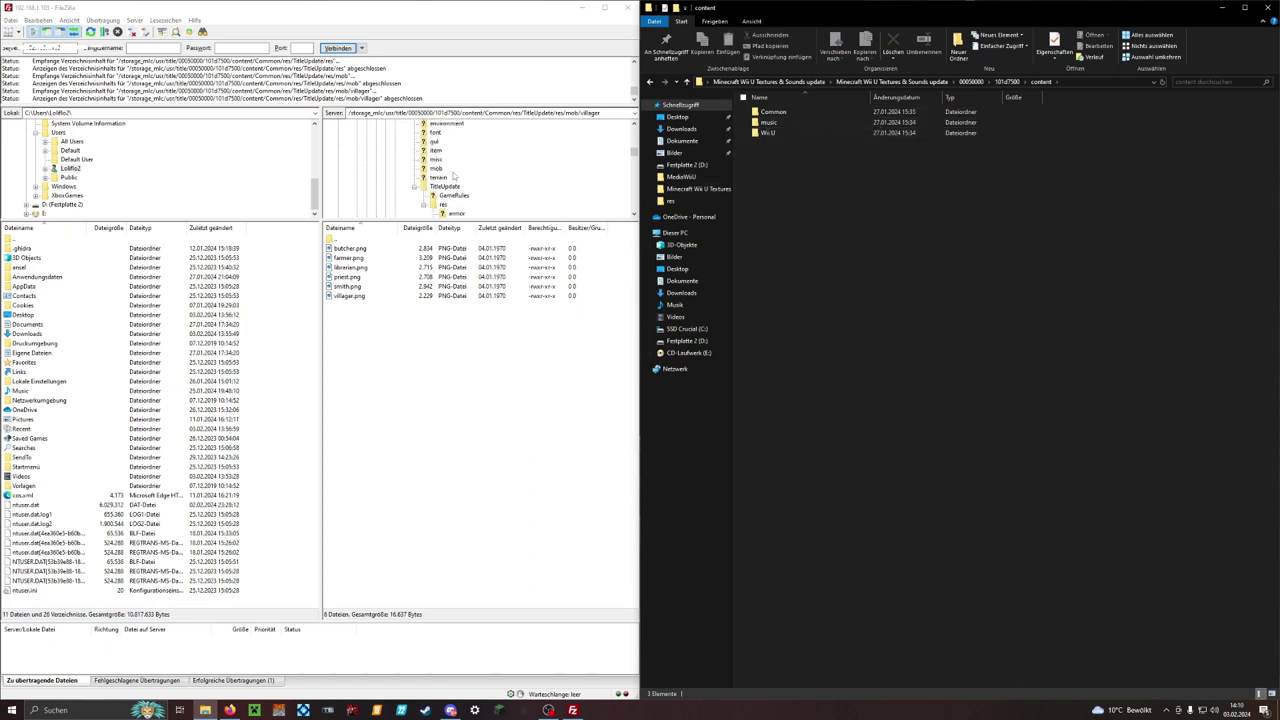
pyautogui.scroll(3, 452, 174)
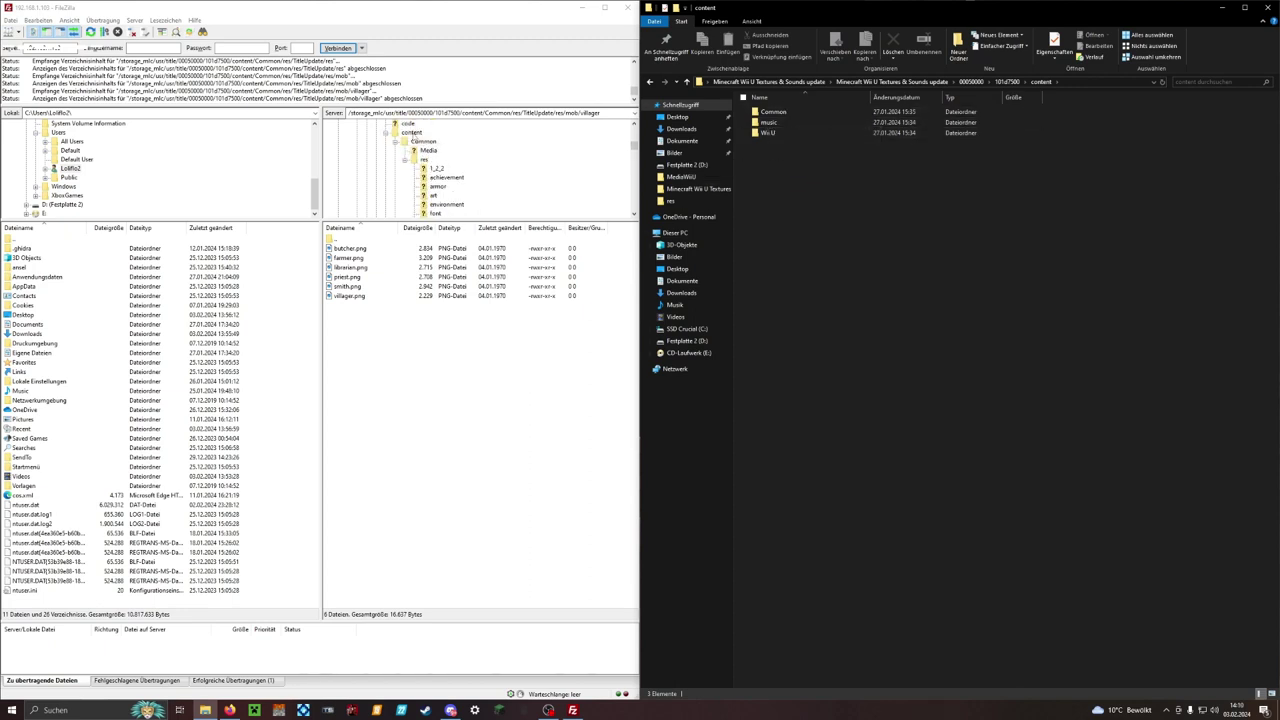
pyautogui.click(411, 132)
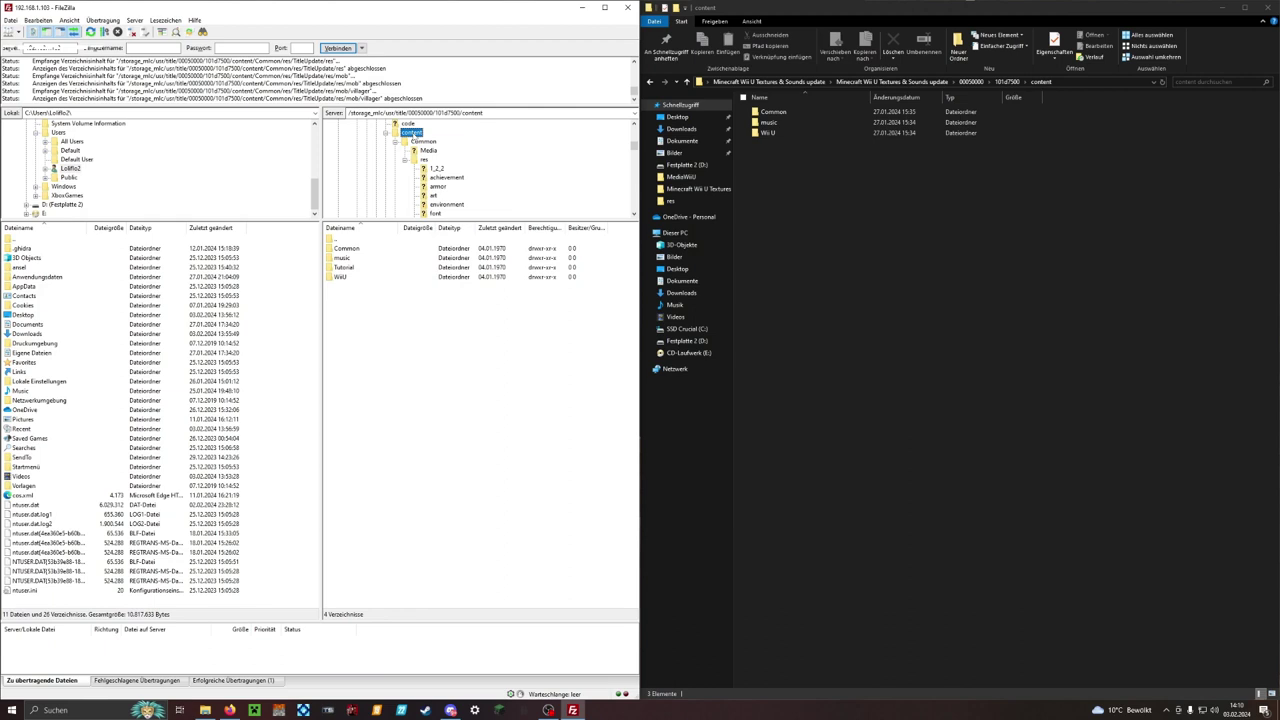
# Open the music folder and its inner music subfolder on both sides and compare their BINKA files
pyautogui.doubleClick(768, 122)
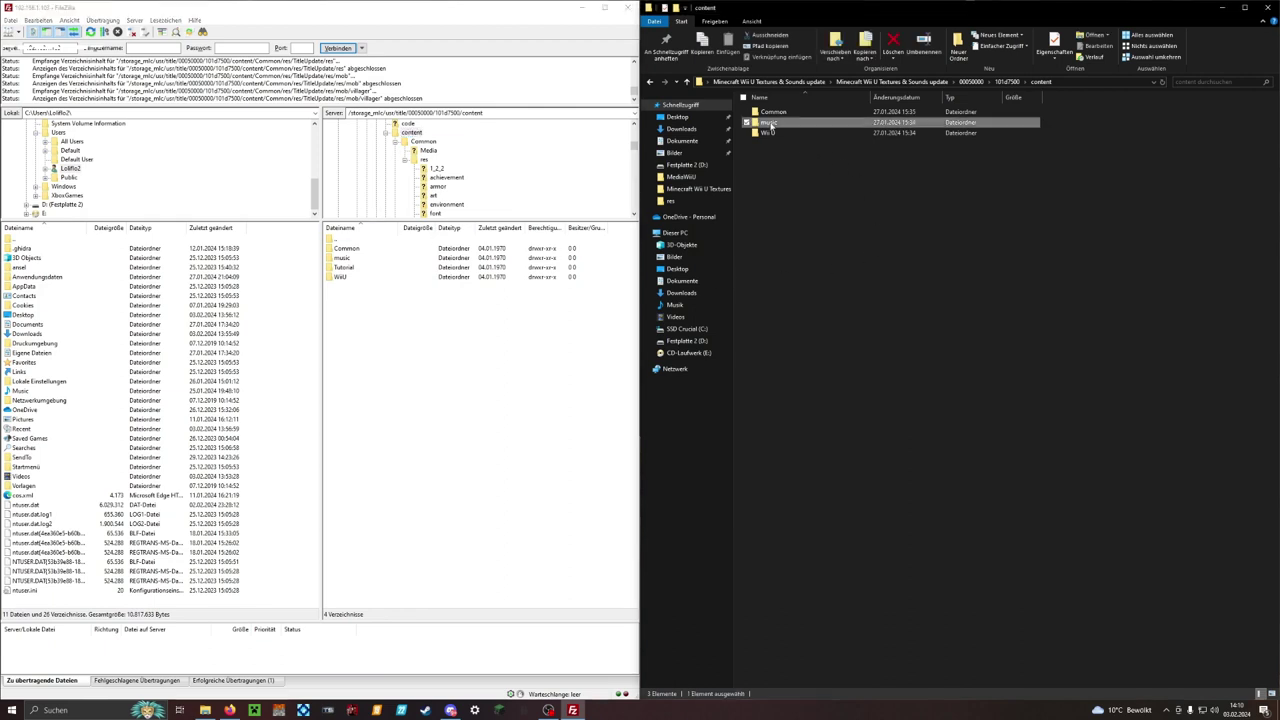
pyautogui.doubleClick(345, 257)
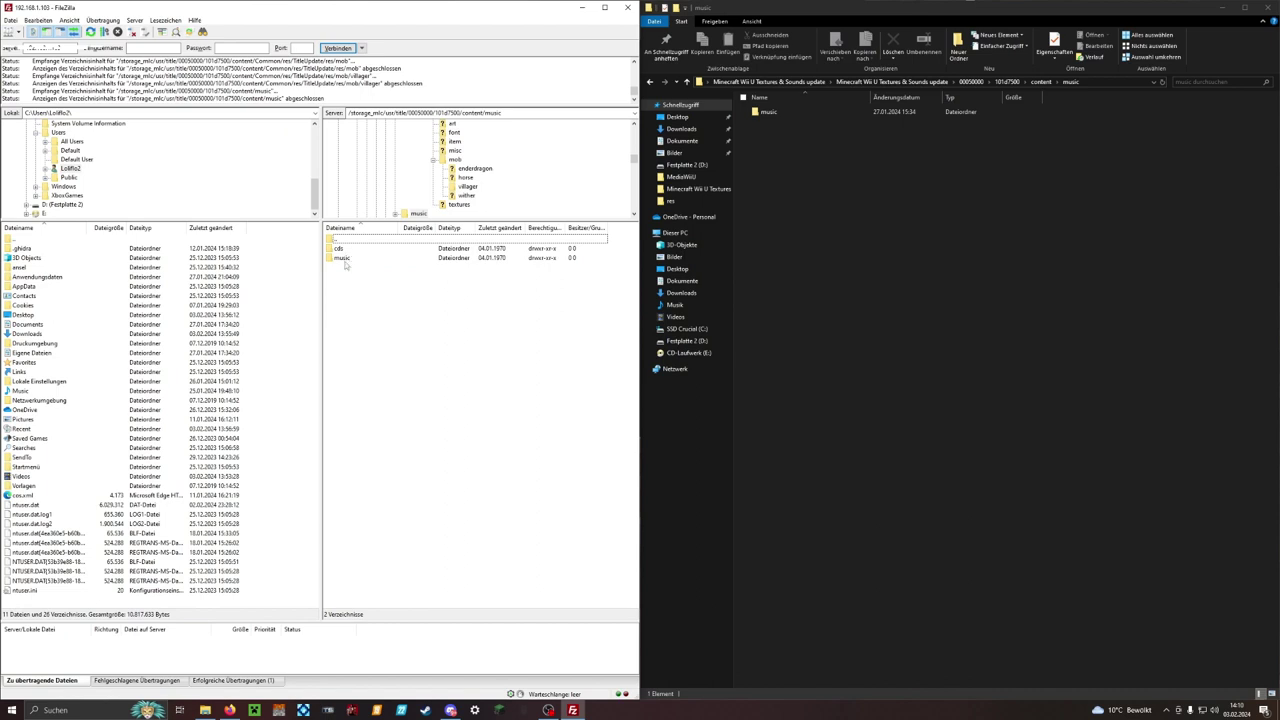
pyautogui.doubleClick(345, 262)
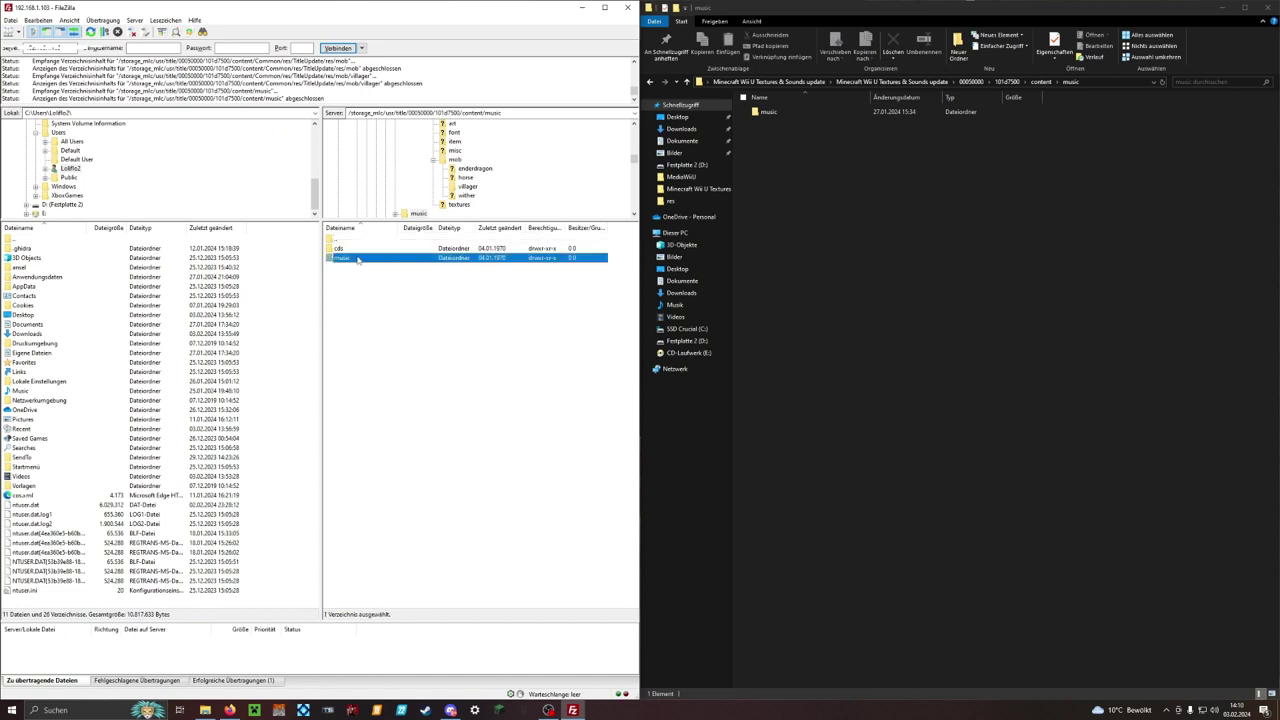
pyautogui.doubleClick(773, 111)
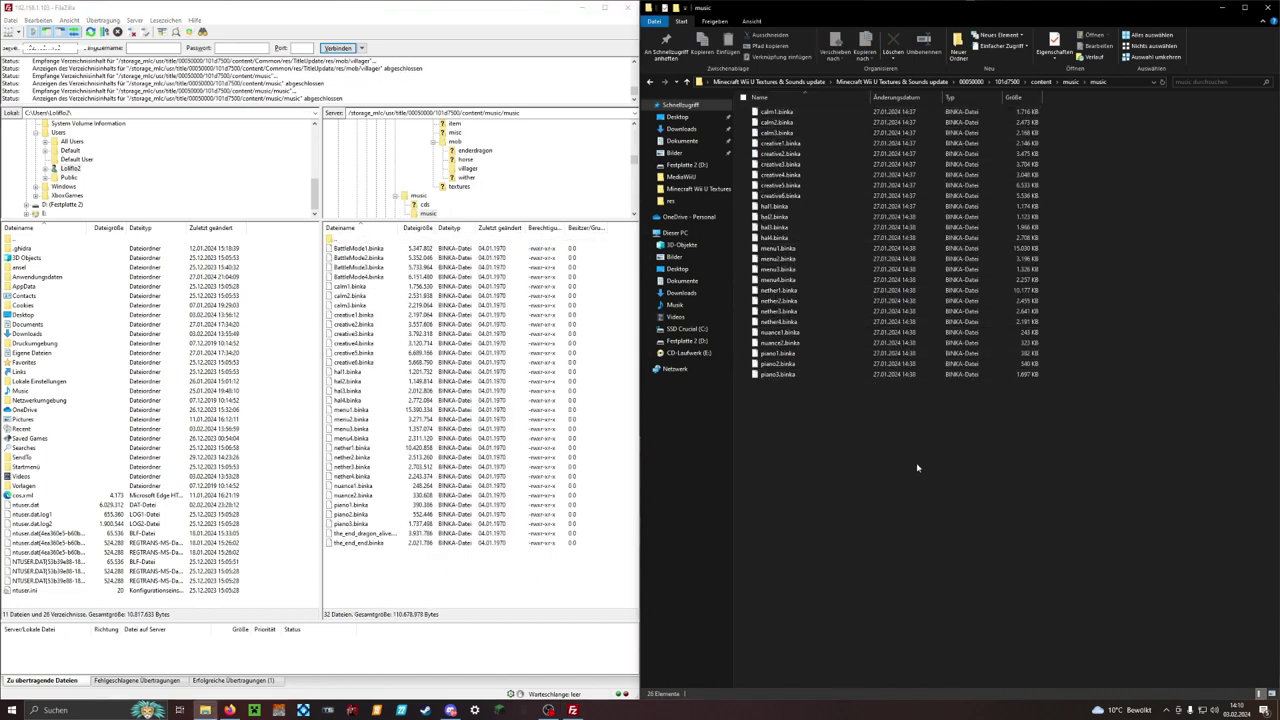
pyautogui.moveTo(917, 467); pyautogui.dragTo(788, 112)
pyautogui.moveTo(780, 195); pyautogui.dragTo(864, 423)
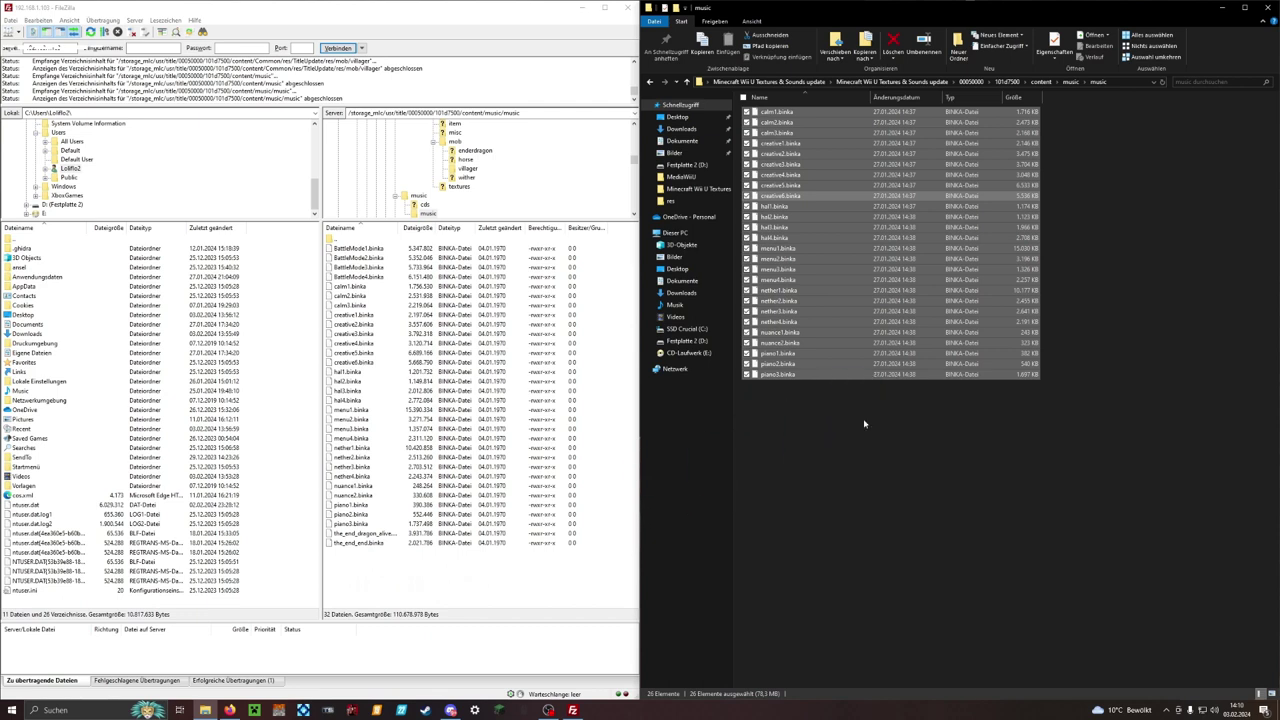
pyautogui.click(864, 423)
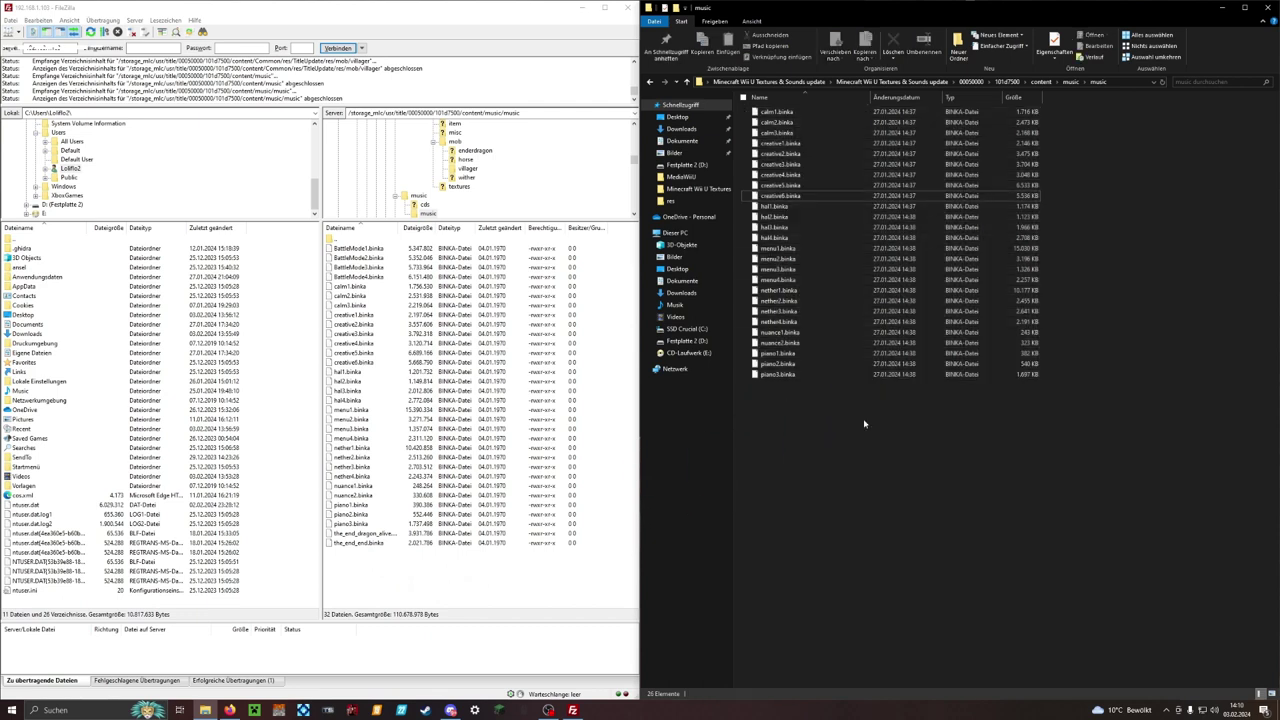
# Check the server's cds folder inside music and return to the content folder on both sides
pyautogui.doubleClick(336, 241)
pyautogui.doubleClick(341, 248)
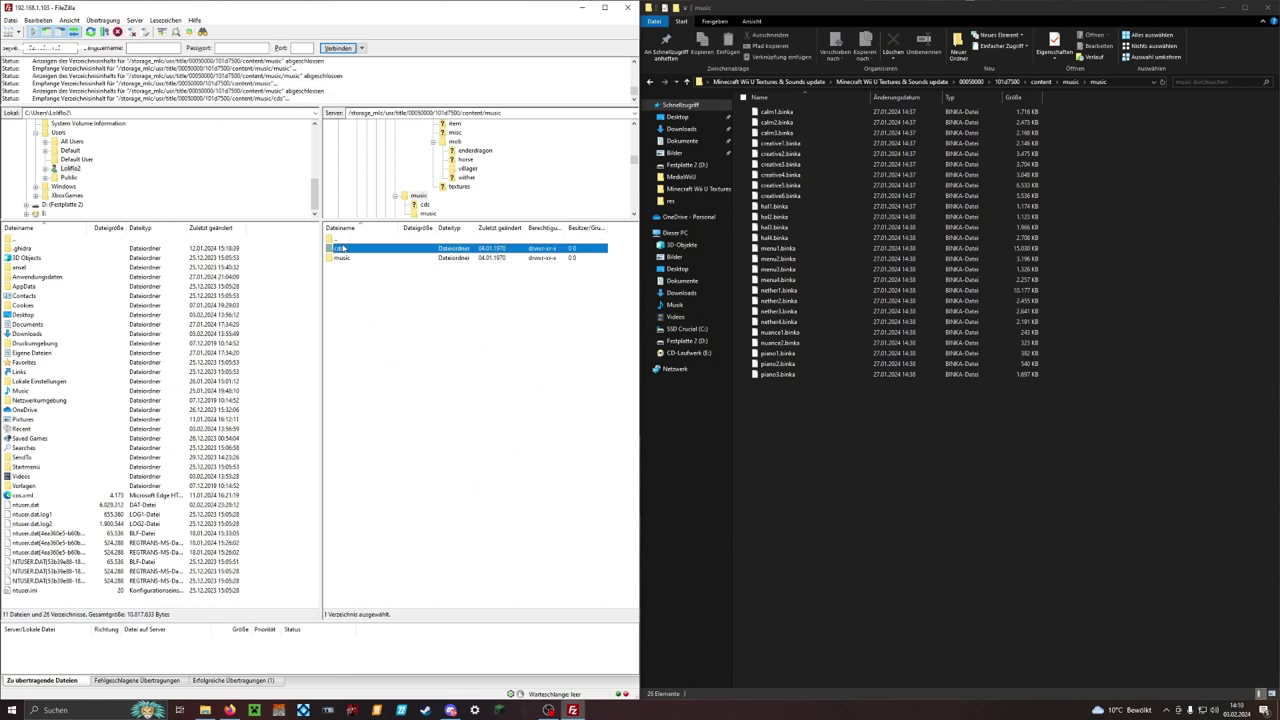
pyautogui.doubleClick(340, 240)
pyautogui.doubleClick(340, 241)
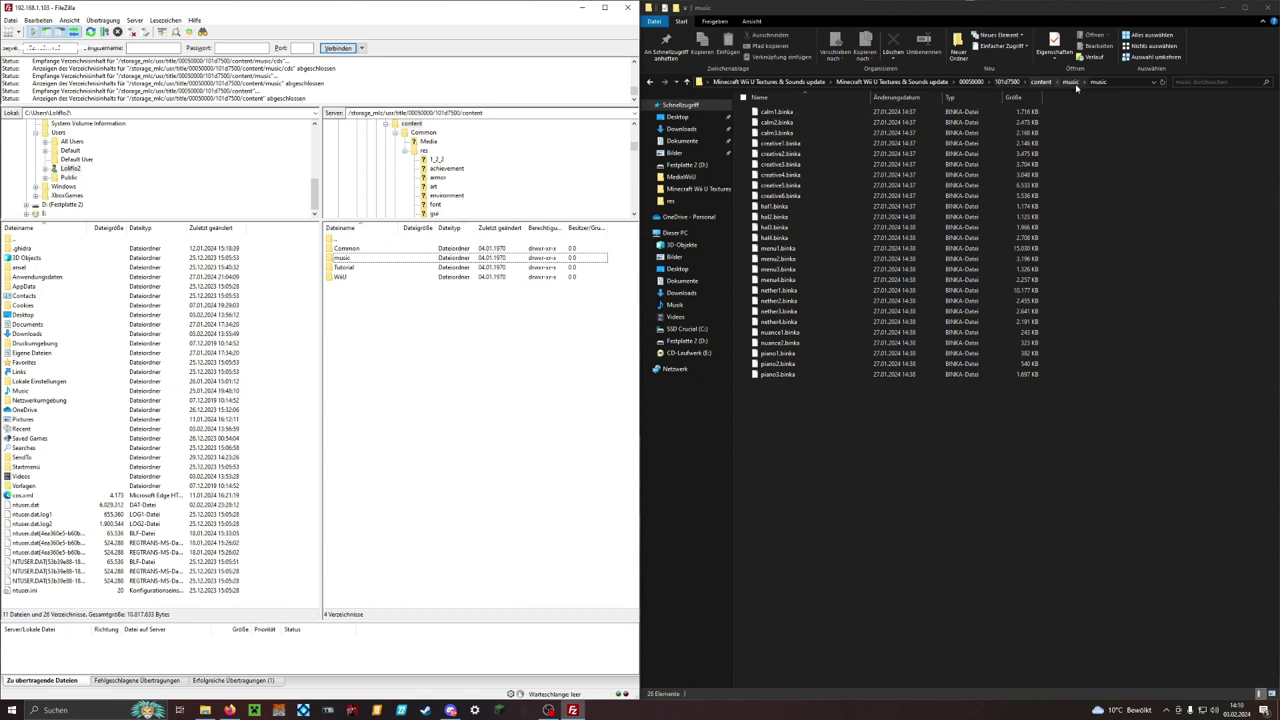
pyautogui.click(1040, 81)
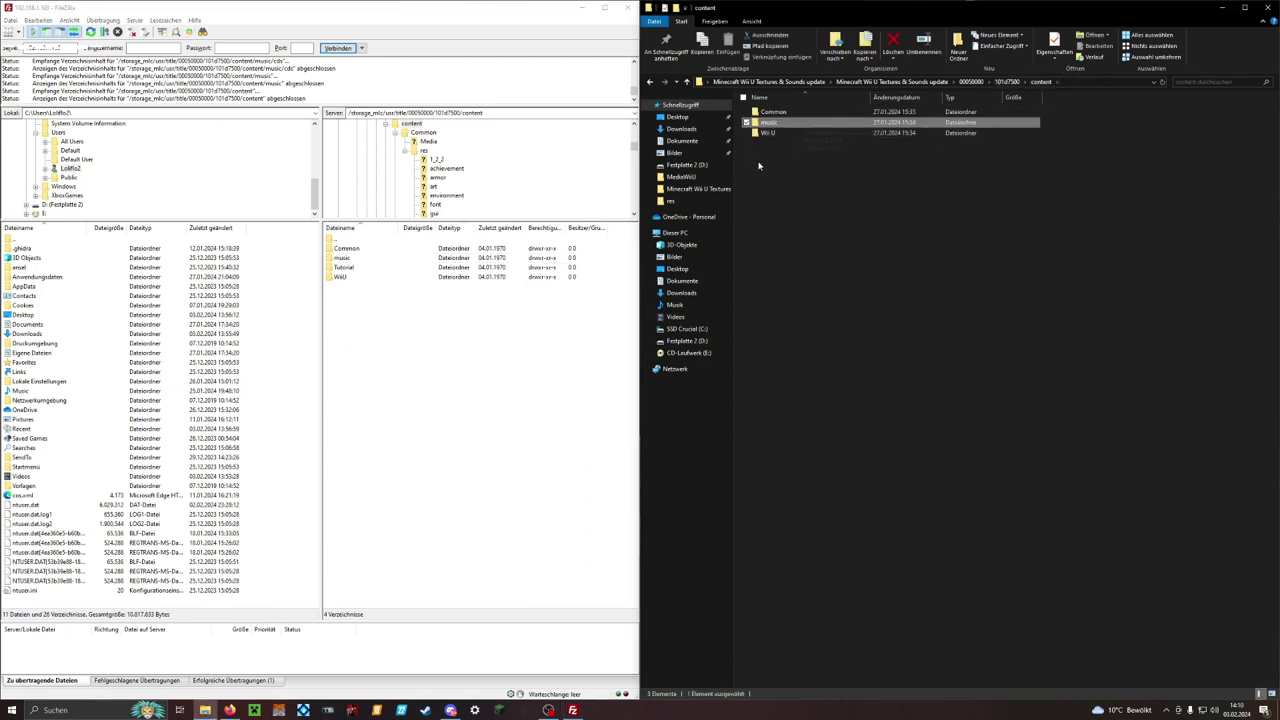
# Open the Wii U folder and its Sound subfolder on both sides and compare the Minecraft.msscmp file
pyautogui.doubleClick(771, 132)
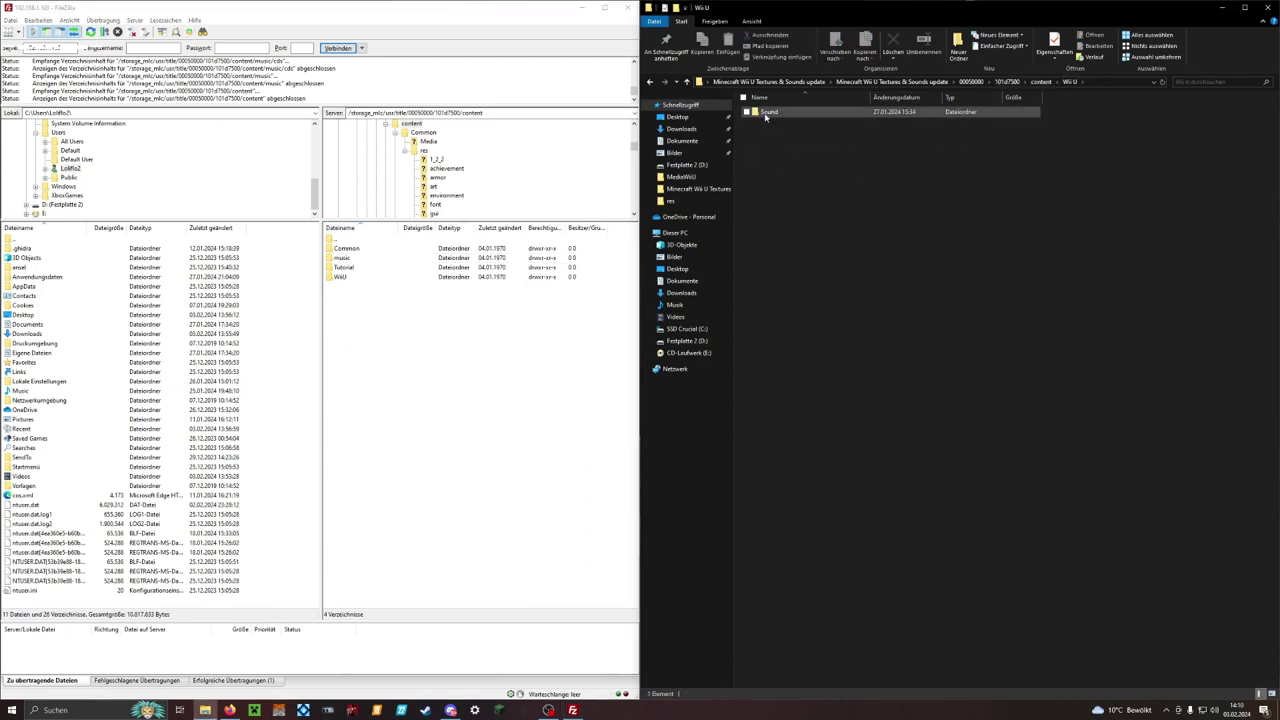
pyautogui.click(345, 278)
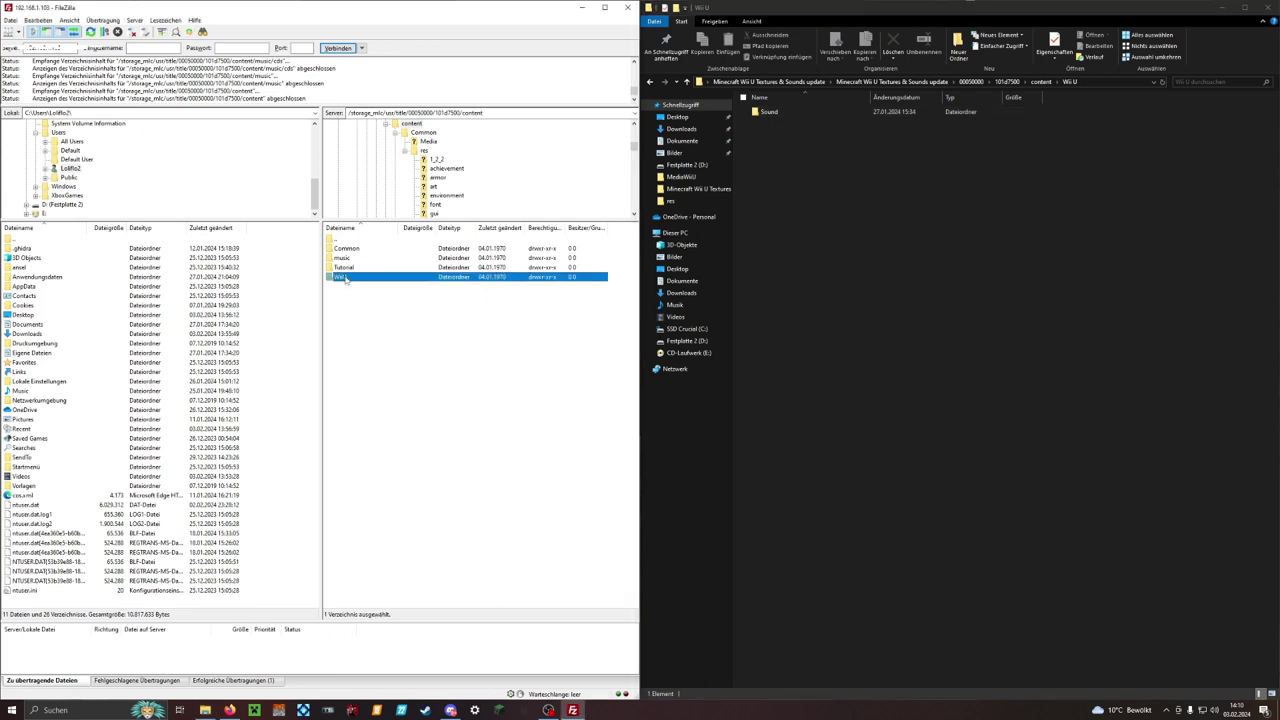
pyautogui.doubleClick(345, 278)
pyautogui.doubleClick(345, 268)
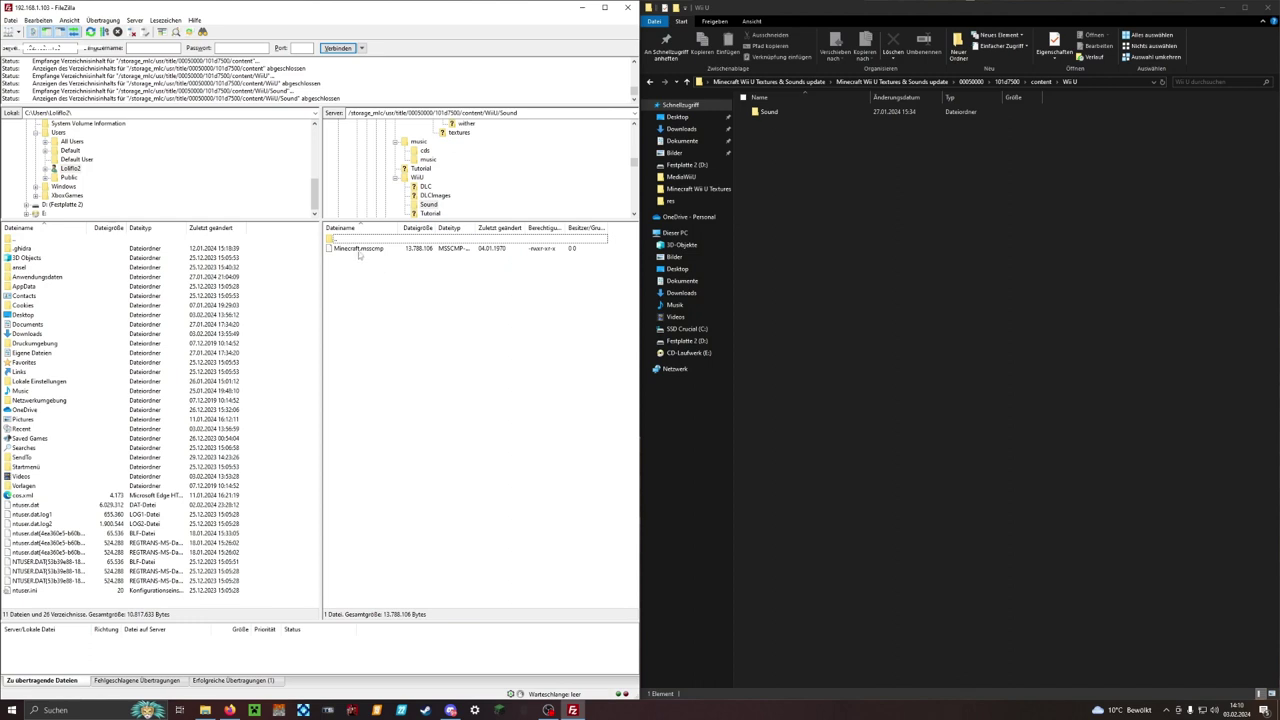
pyautogui.doubleClick(765, 112)
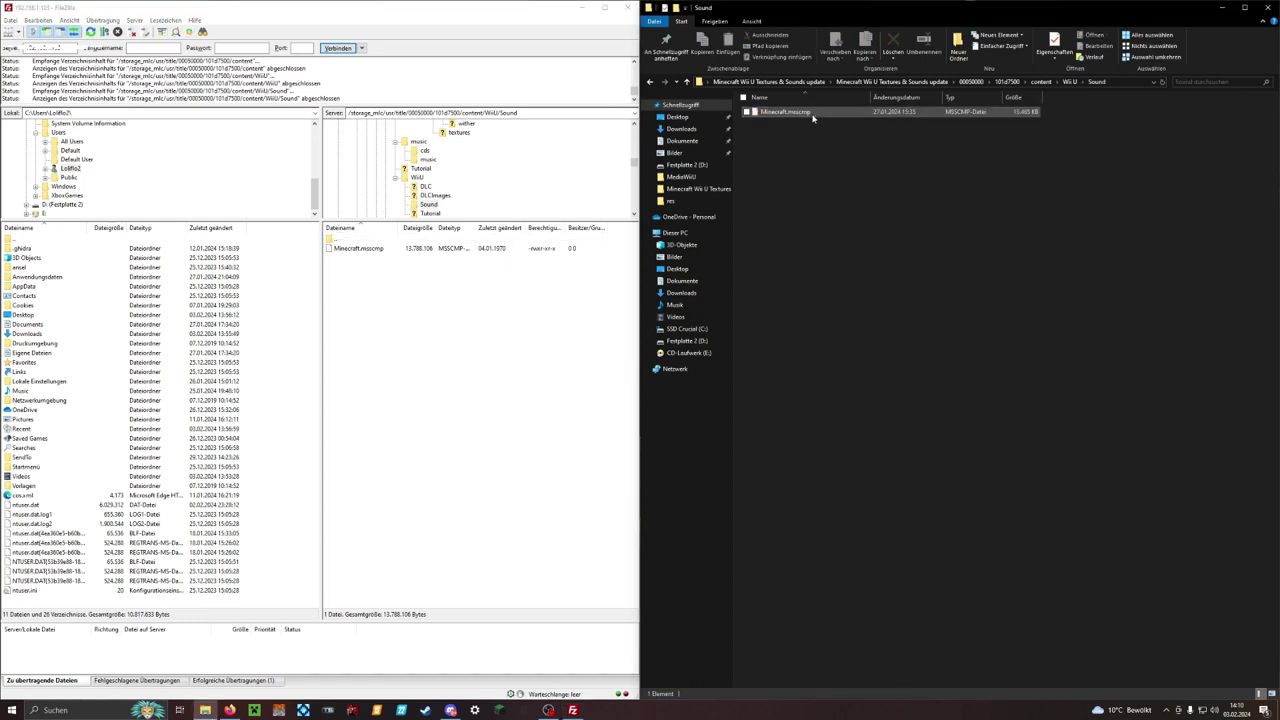
pyautogui.moveTo(797, 123); pyautogui.dragTo(1083, 204)
pyautogui.click(805, 116)
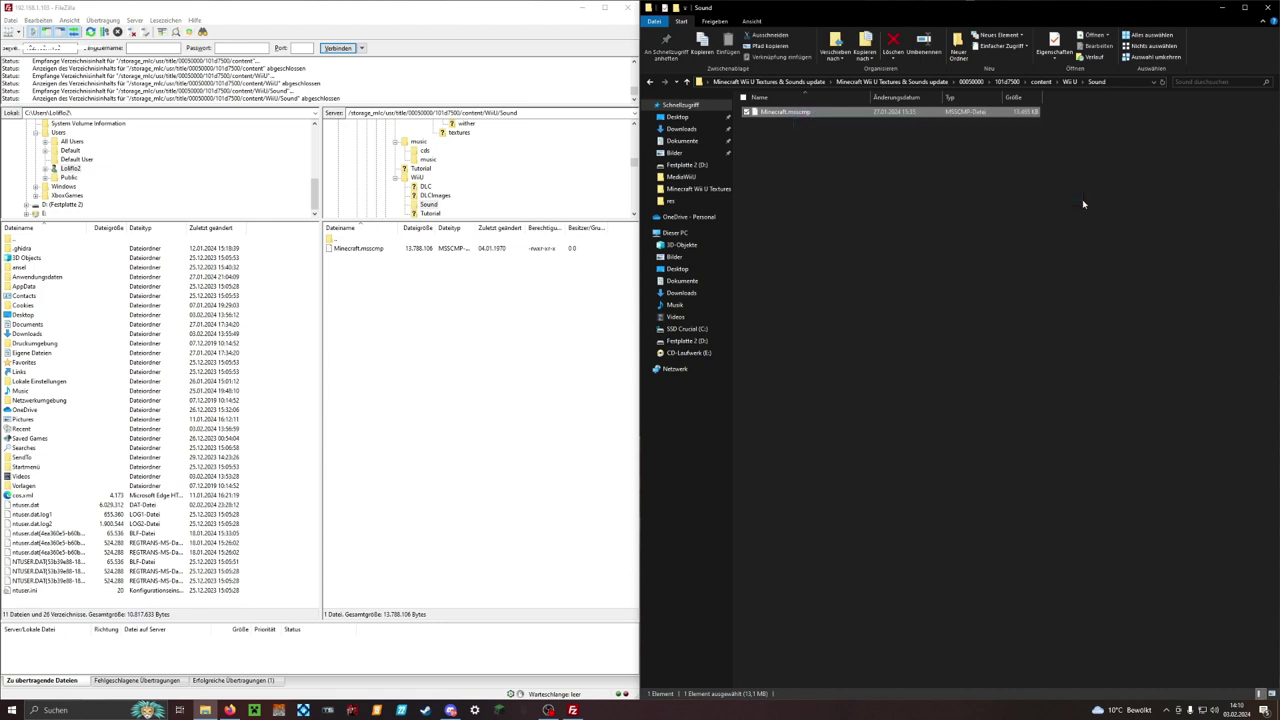
pyautogui.click(1083, 204)
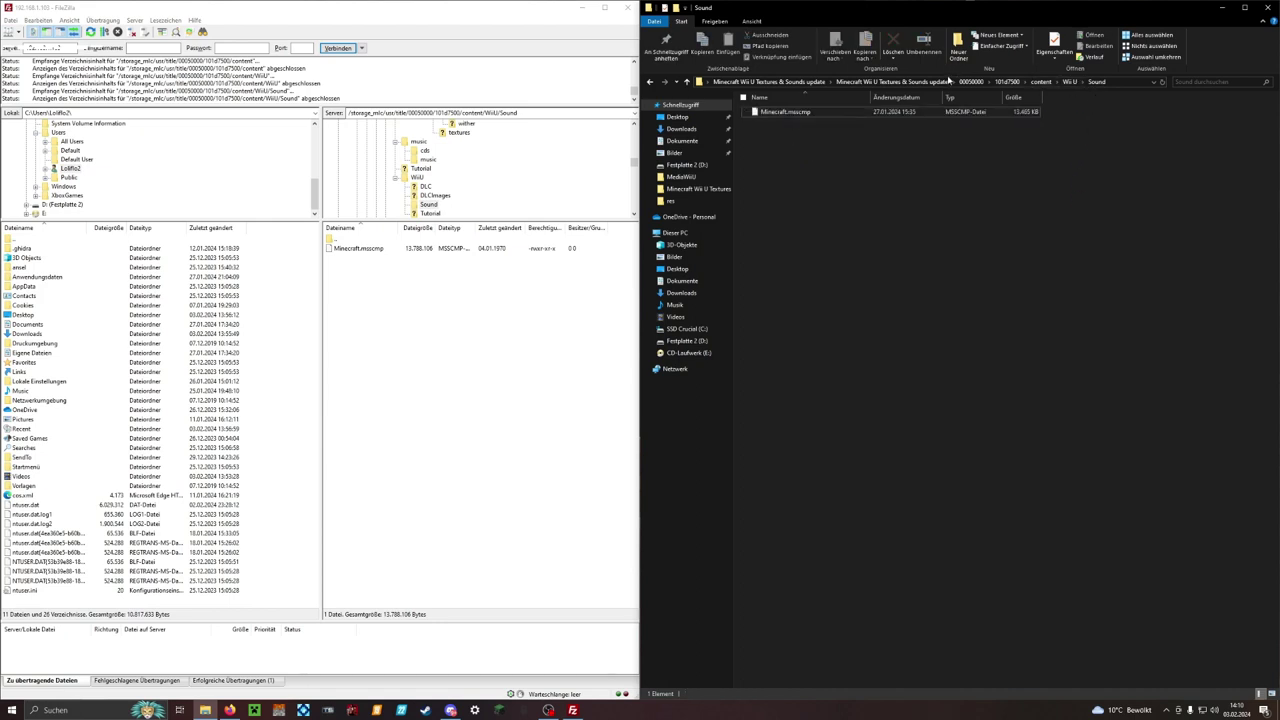
# Return to the inner Minecraft Wii U Textures & Sounds update folder locally and shorten the server path to /storage_mlc/usr/title
pyautogui.click(940, 82)
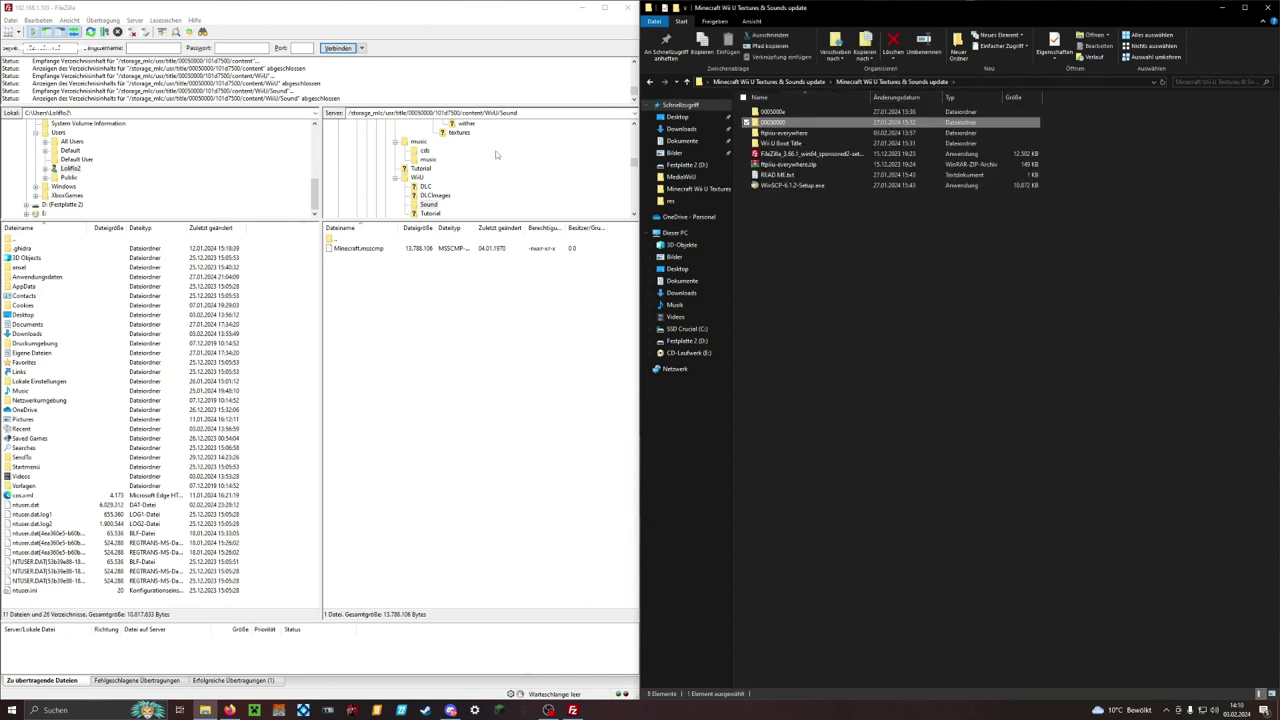
pyautogui.scroll(3, 495, 154)
pyautogui.click(526, 113)
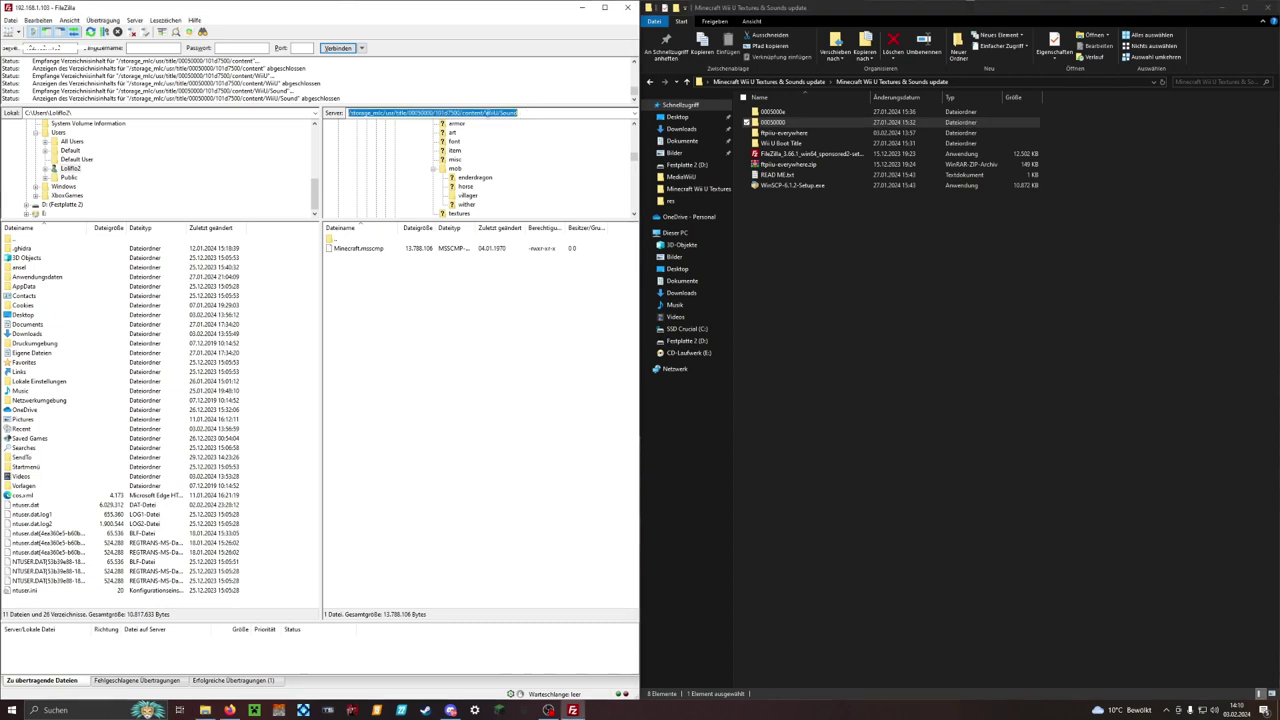
pyautogui.click(530, 113)
pyautogui.press('BackSpace')
pyautogui.press('Return')
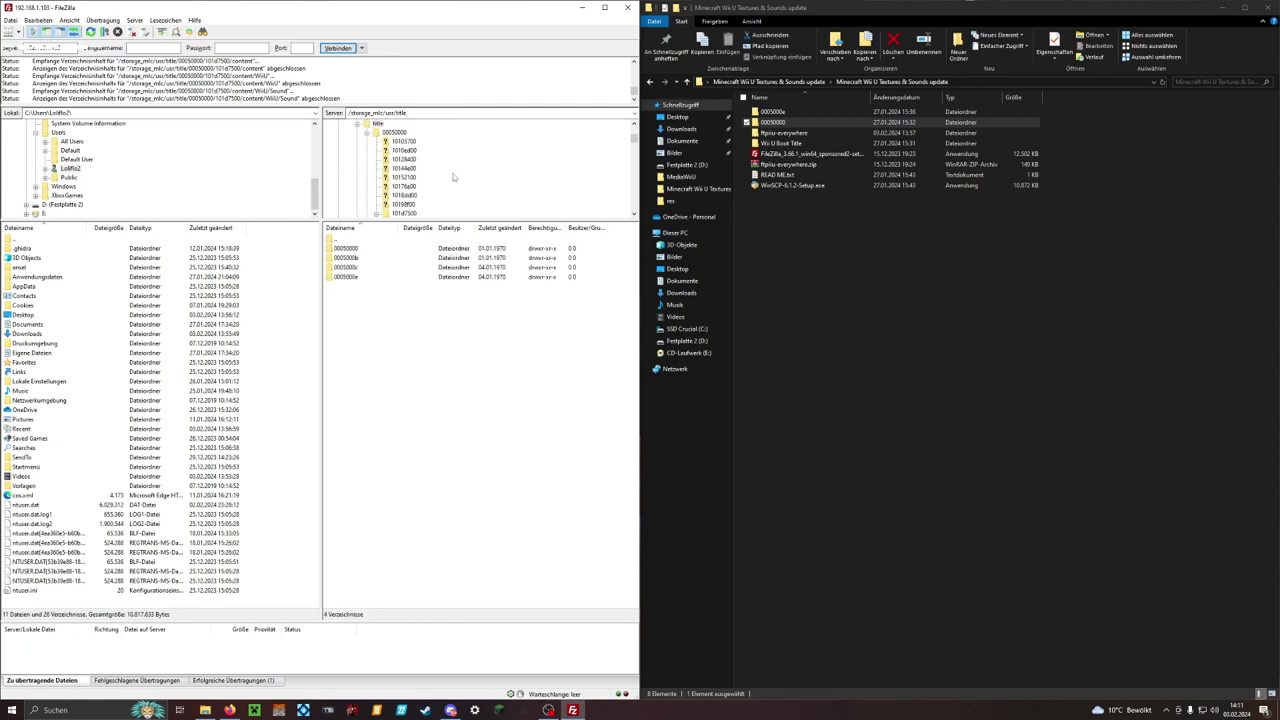
# Open the 0005000e title folder on both sides and follow 101d7500 and content down to the Common folder
pyautogui.scroll(1, 452, 177)
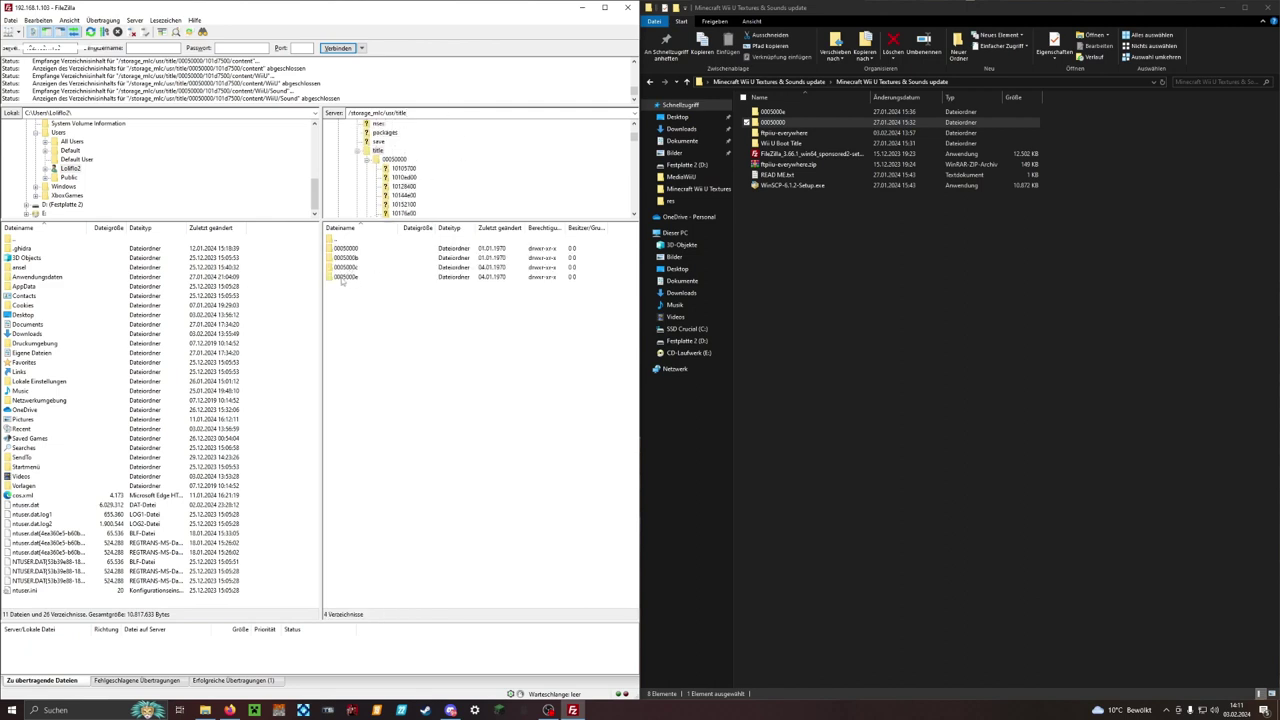
pyautogui.doubleClick(355, 279)
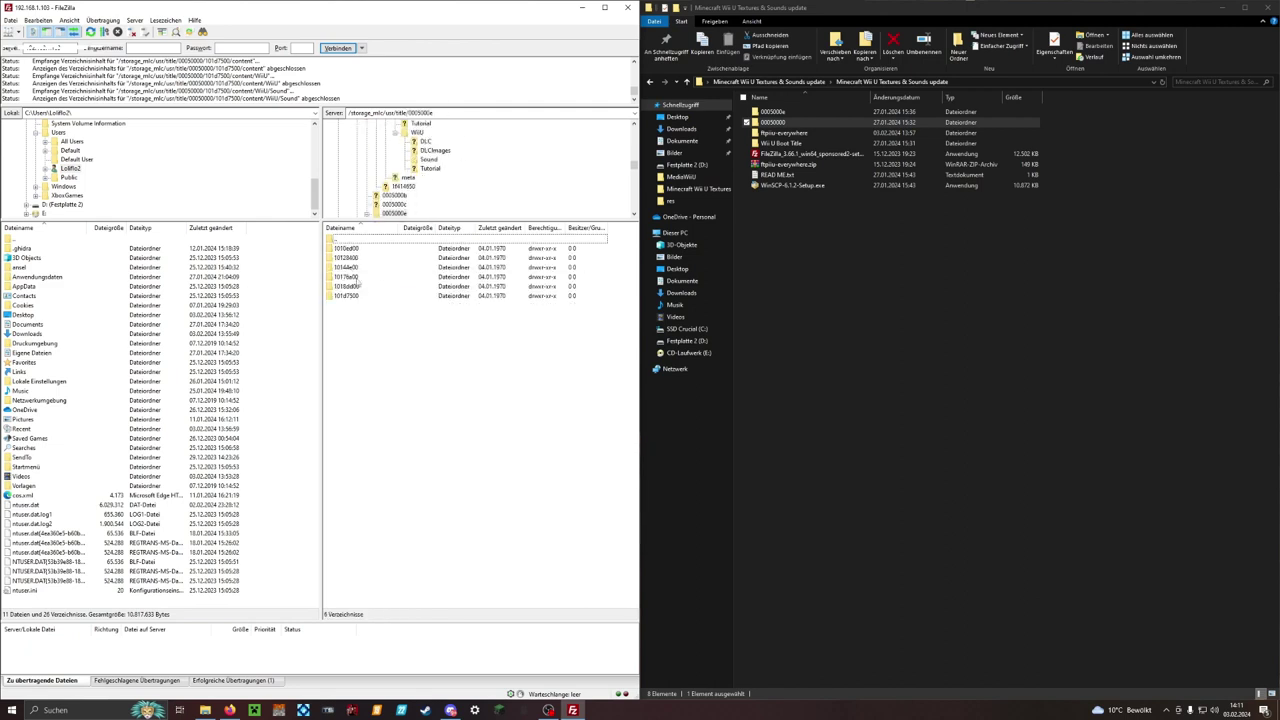
pyautogui.doubleClick(797, 112)
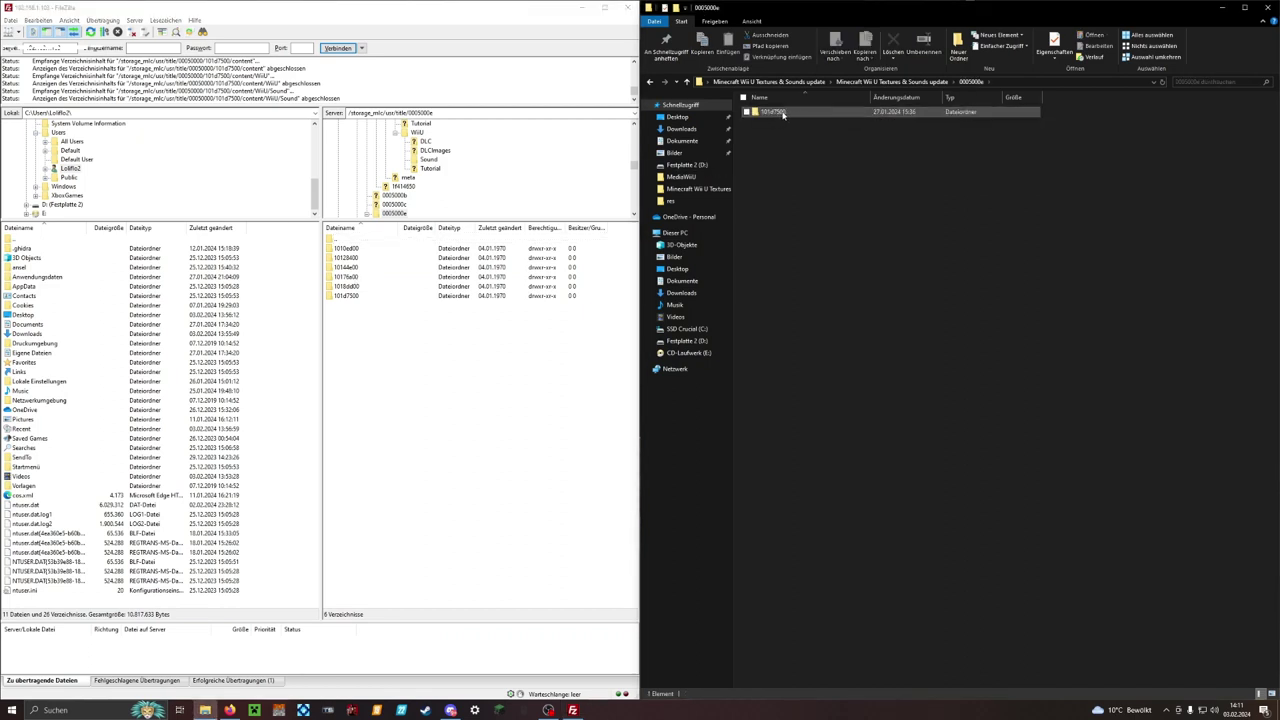
pyautogui.doubleClick(780, 113)
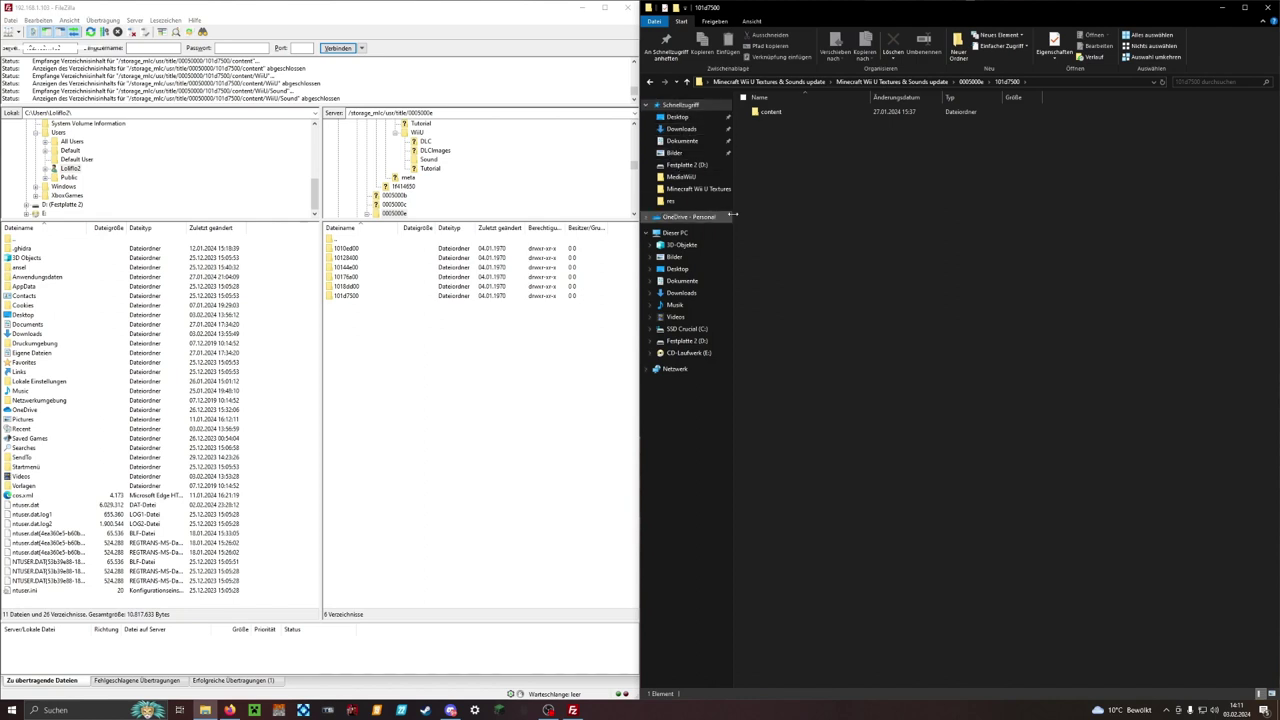
pyautogui.doubleClick(347, 297)
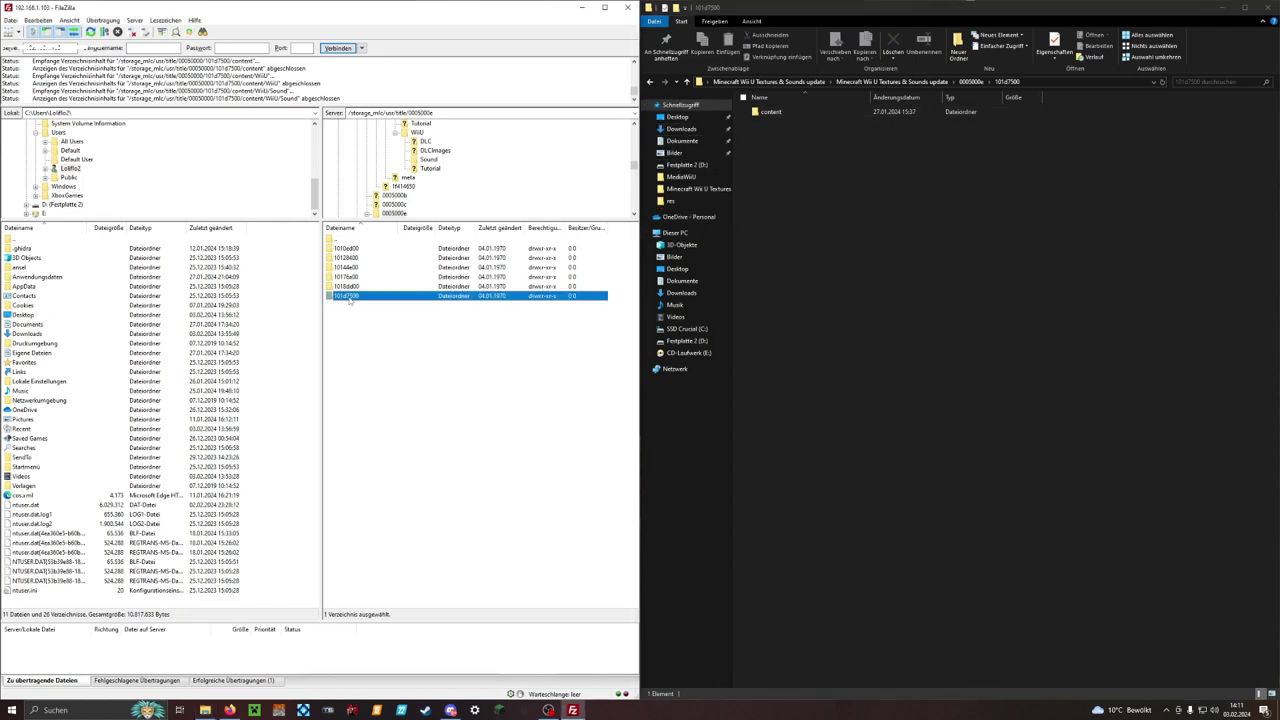
pyautogui.doubleClick(772, 112)
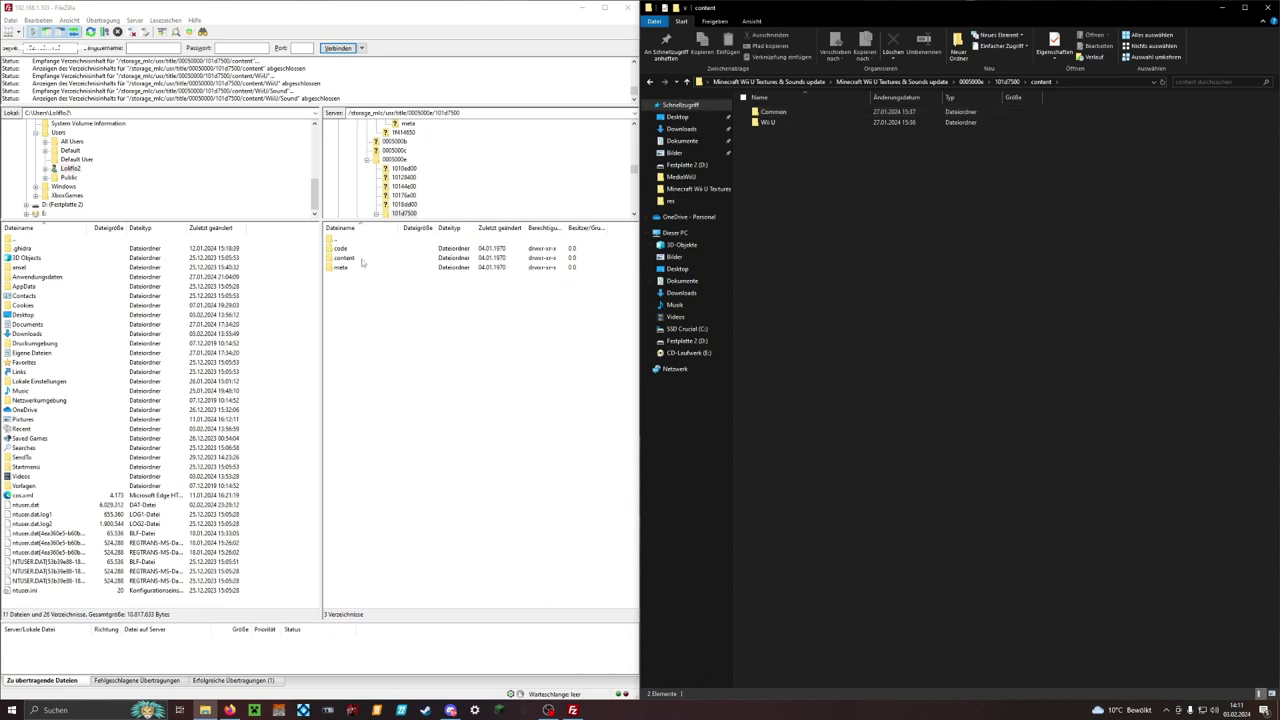
pyautogui.doubleClick(358, 259)
pyautogui.doubleClick(357, 249)
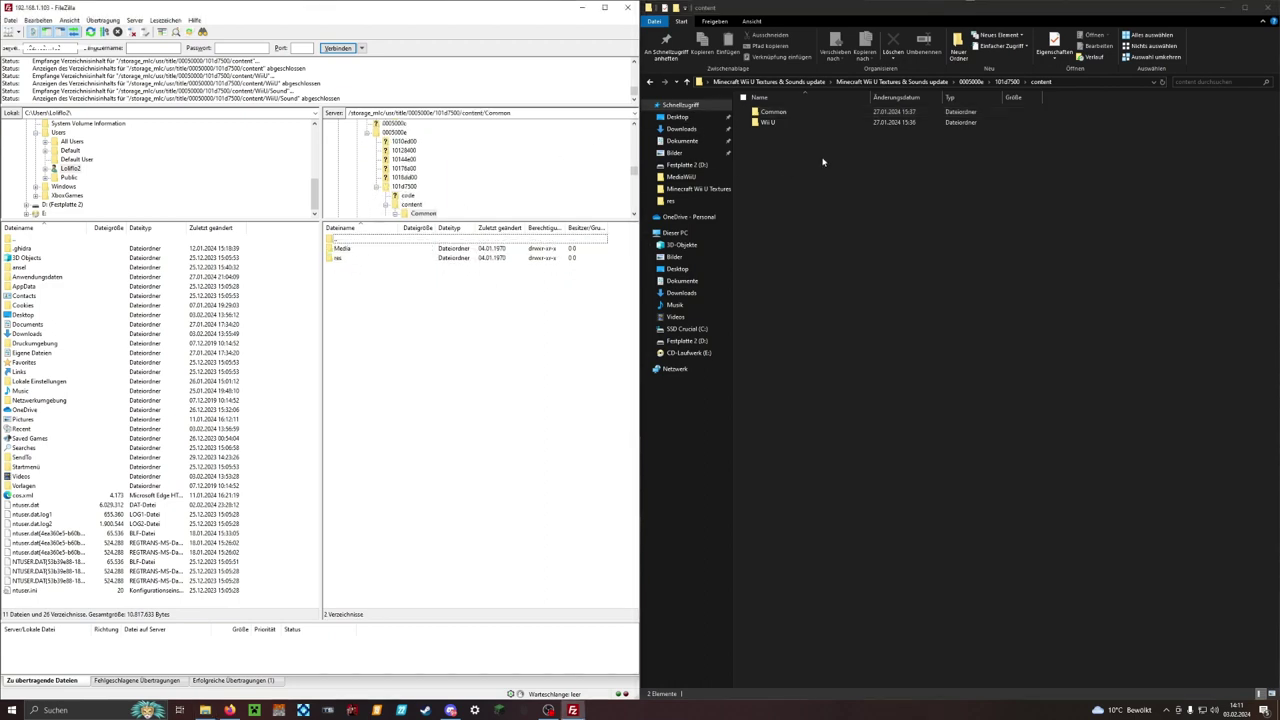
pyautogui.doubleClick(778, 113)
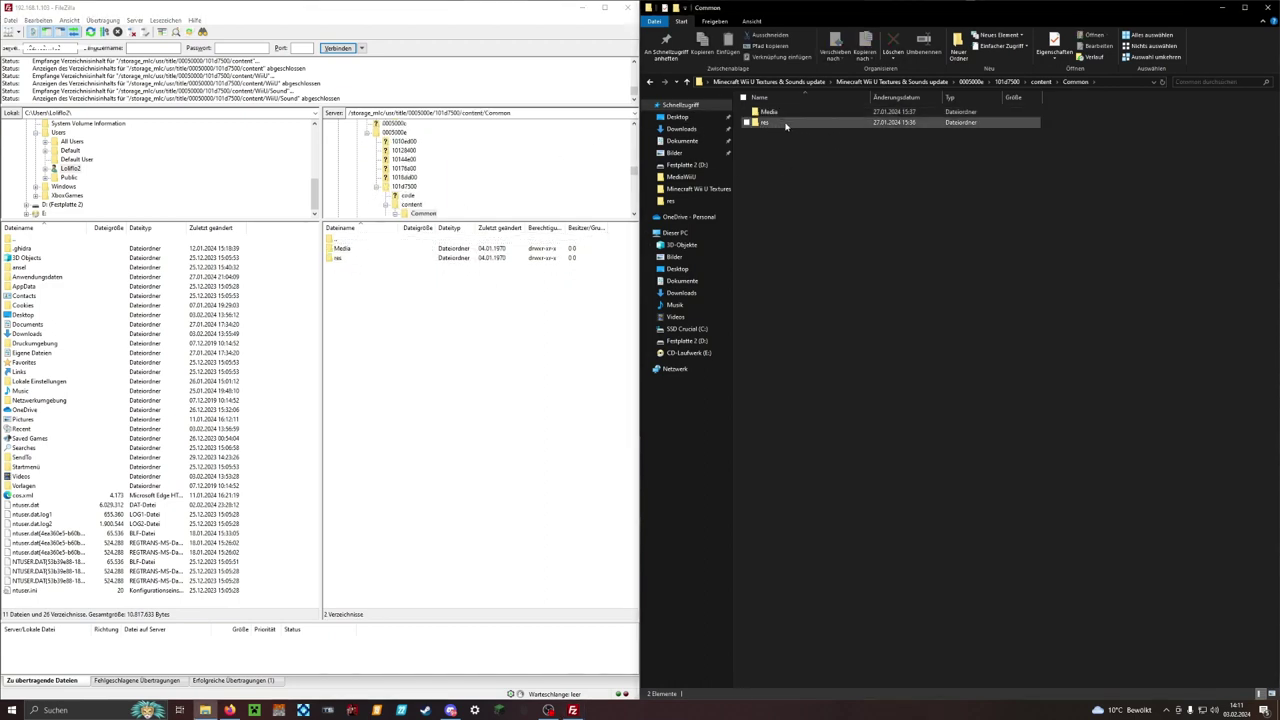
# Compare the files in res/TitleUpdate/res on both sides and return locally to the inner Minecraft Wii U Textures & Sounds update folder
pyautogui.doubleClick(772, 123)
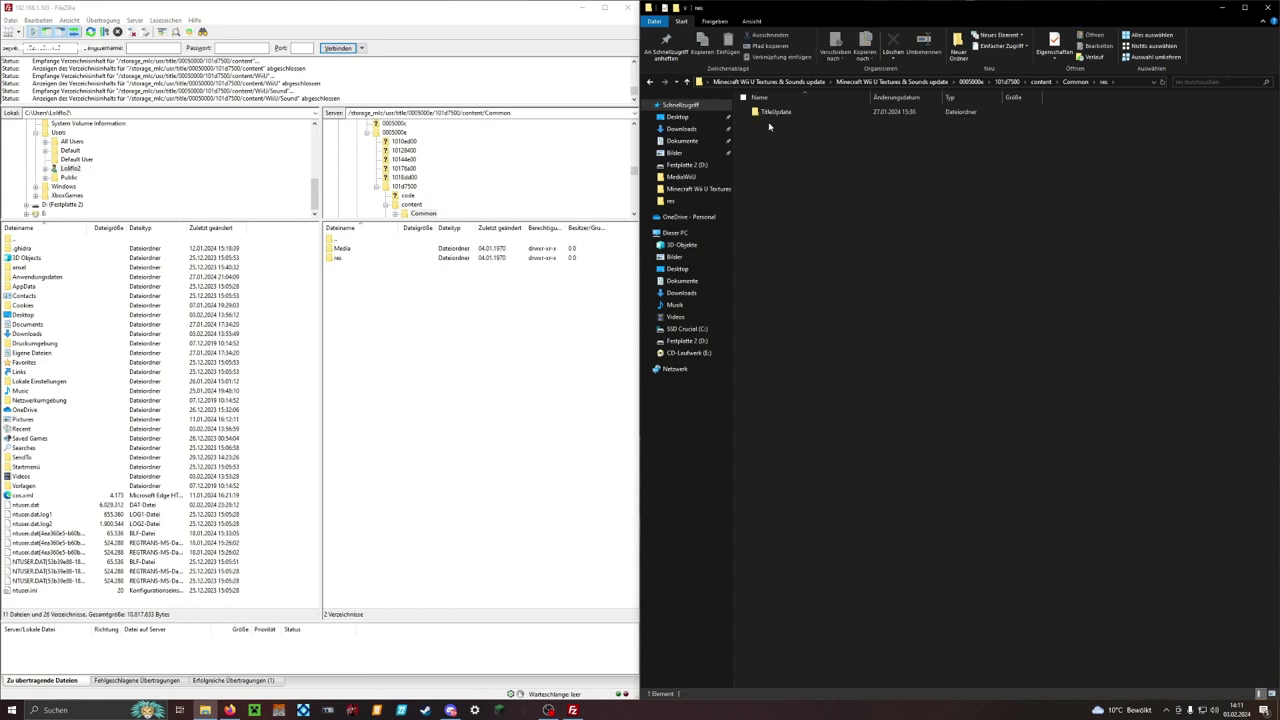
pyautogui.doubleClick(338, 259)
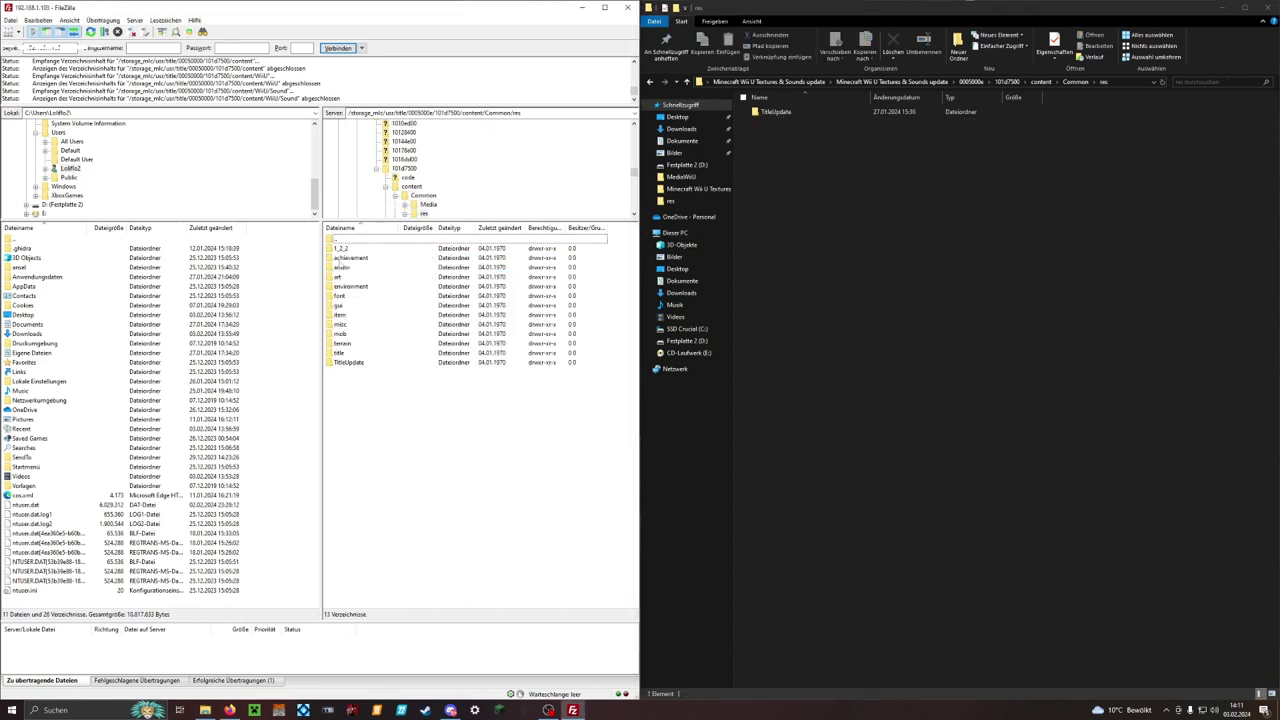
pyautogui.doubleClick(383, 364)
pyautogui.doubleClick(772, 112)
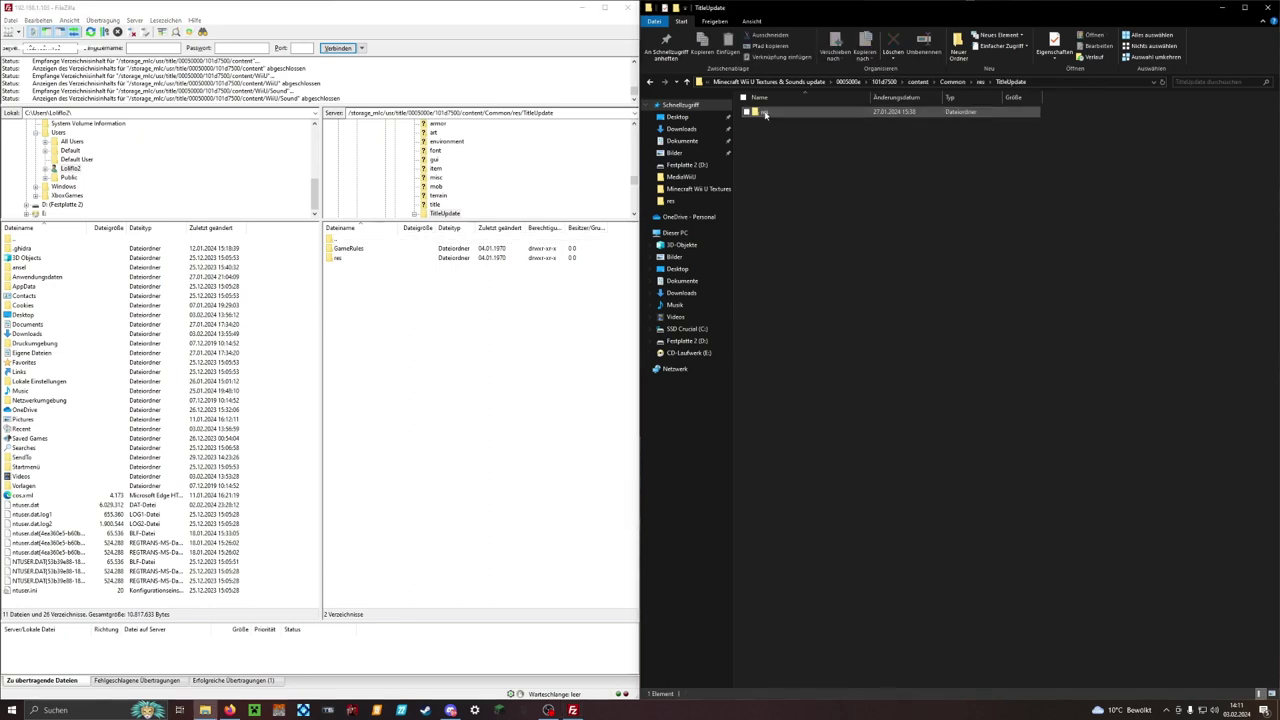
pyautogui.doubleClick(765, 113)
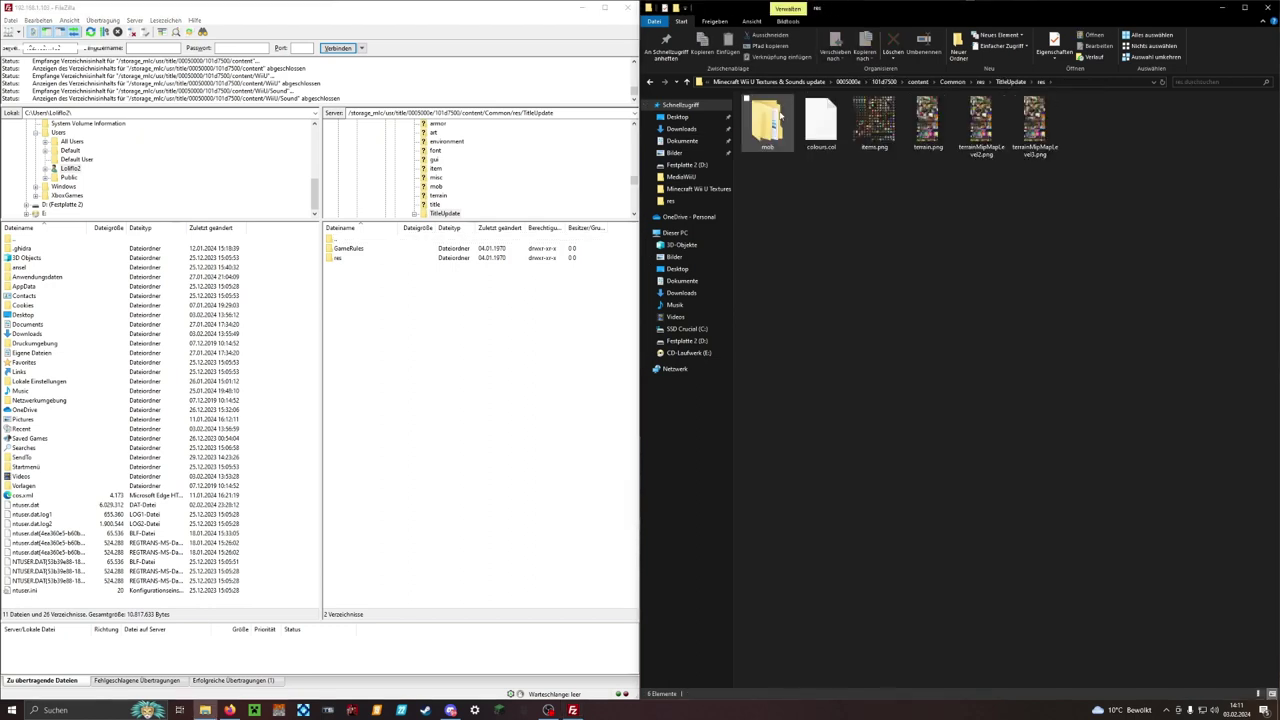
pyautogui.doubleClick(340, 258)
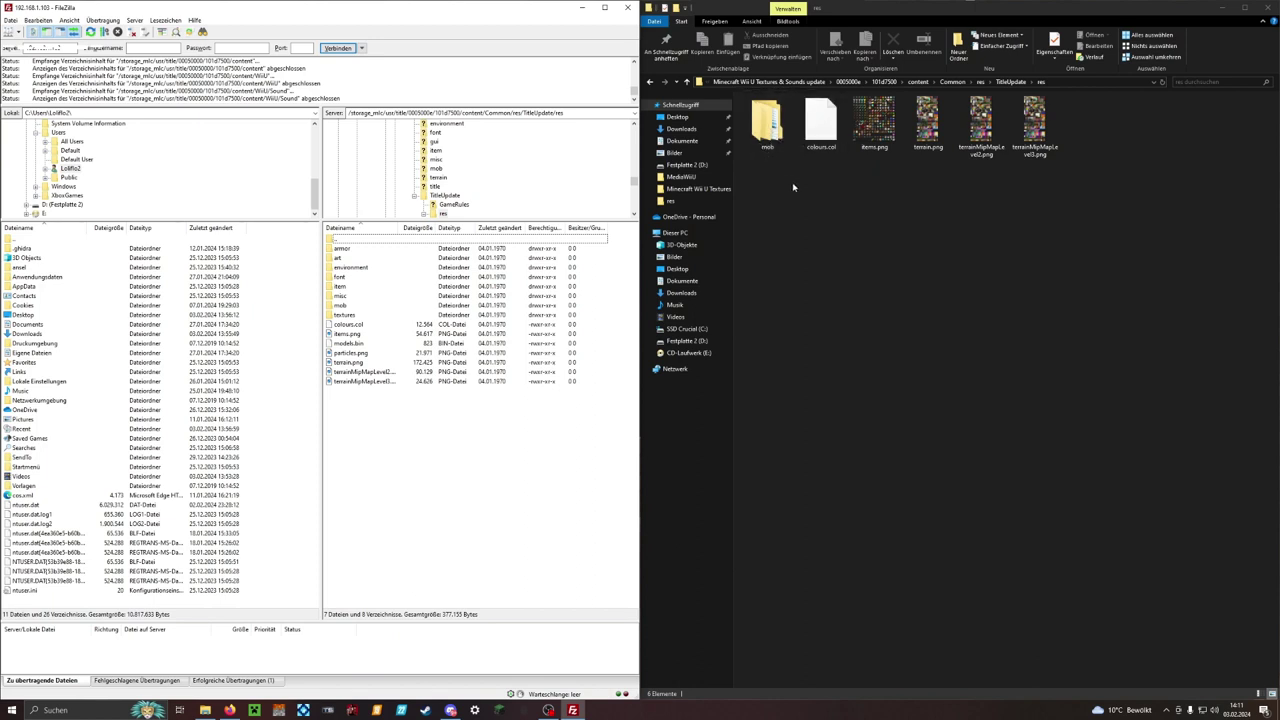
pyautogui.moveTo(814, 182); pyautogui.dragTo(920, 190)
pyautogui.click(920, 190)
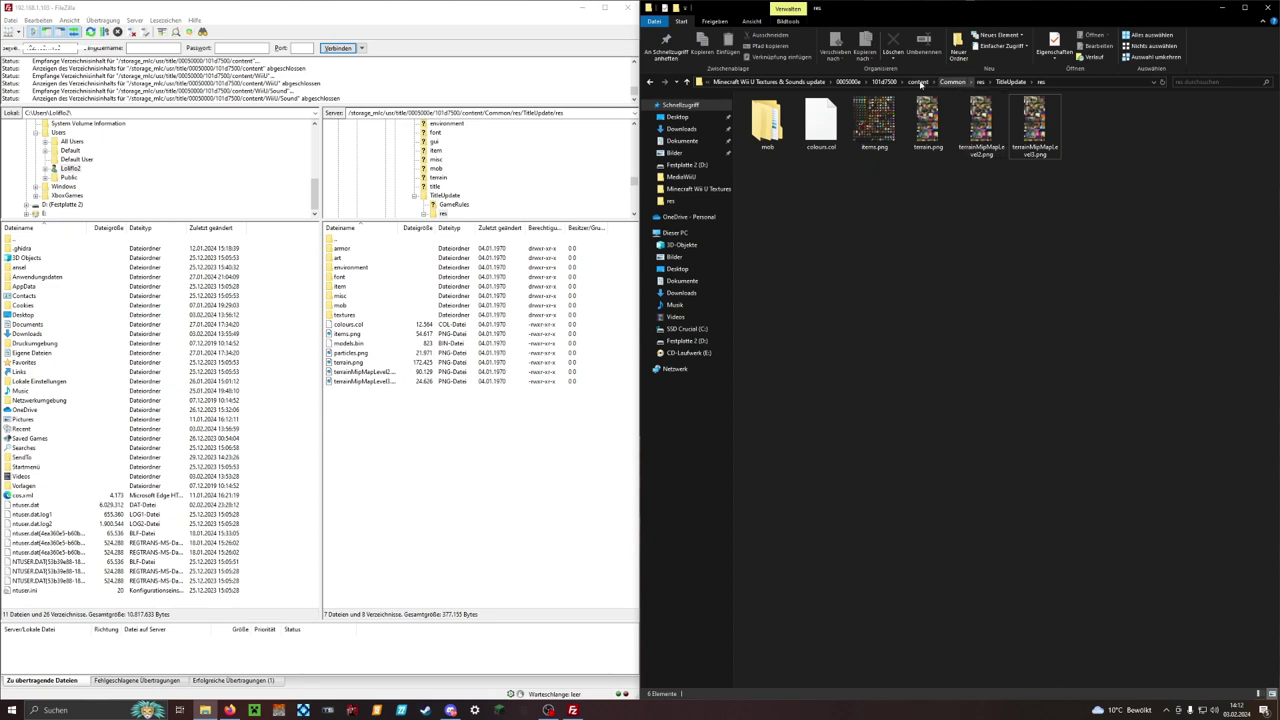
pyautogui.click(738, 84)
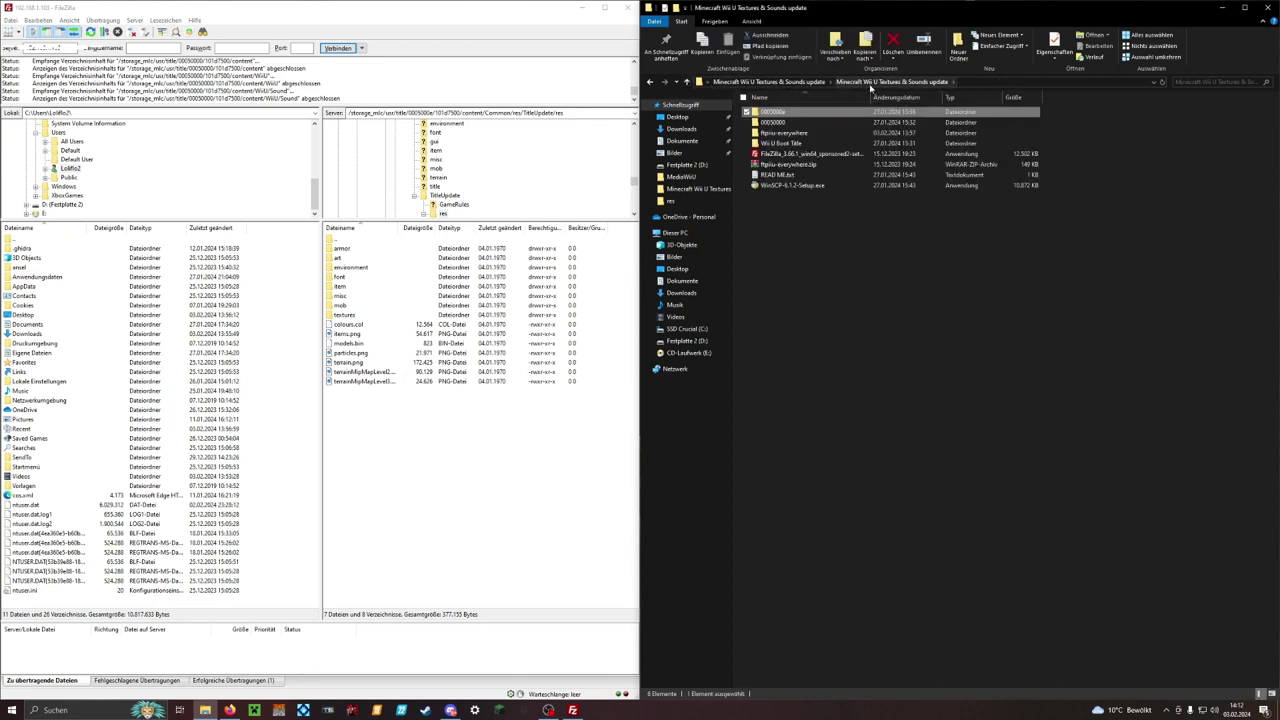
pyautogui.moveTo(806, 266)
pyautogui.mouseDown()
pyautogui.moveTo(792, 112)
pyautogui.moveTo(806, 268)
pyautogui.mouseUp()
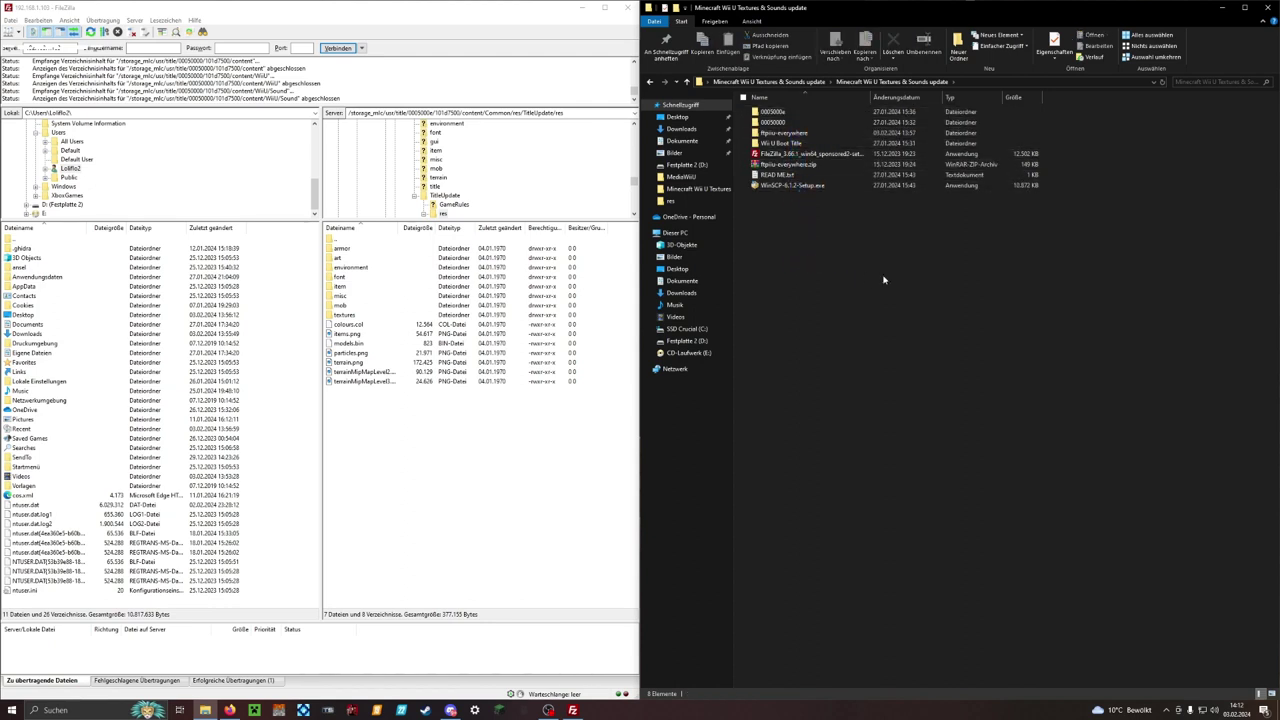
# Disconnect from the FTP server and close FileZilla
pyautogui.click(452, 471)
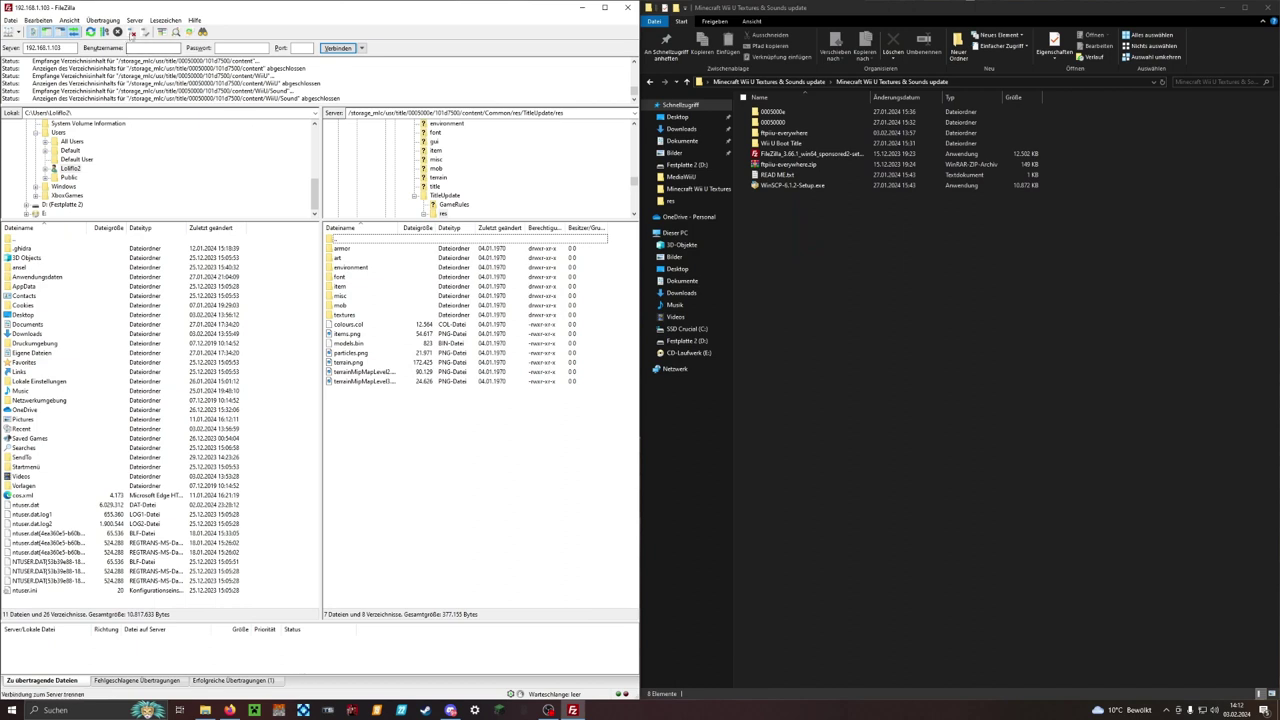
pyautogui.click(131, 32)
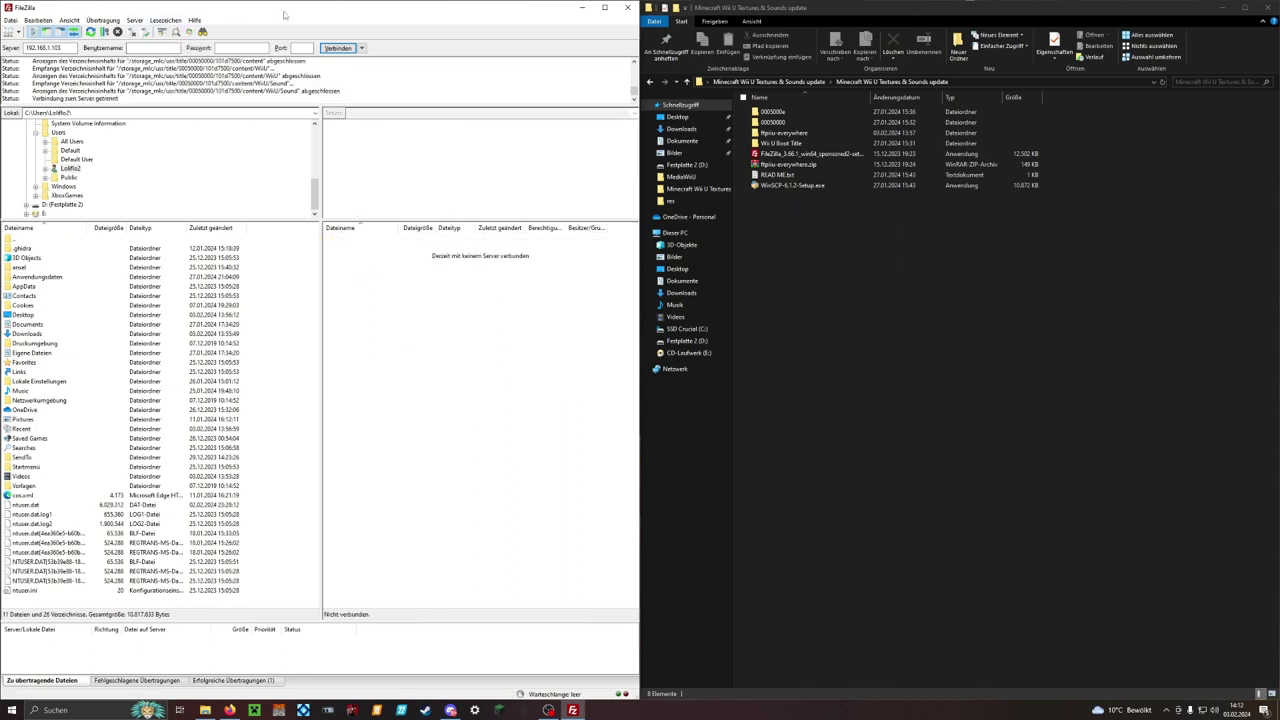
pyautogui.moveTo(330, 8); pyautogui.dragTo(393, 113)
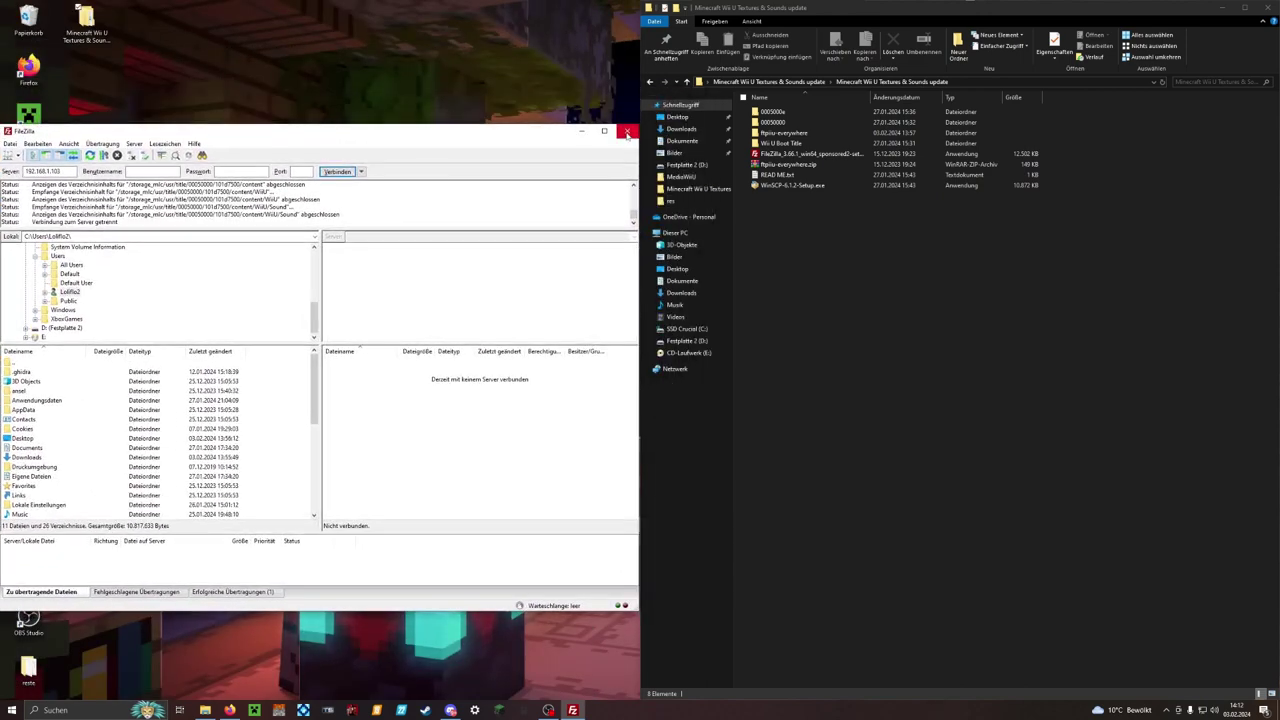
pyautogui.click(627, 132)
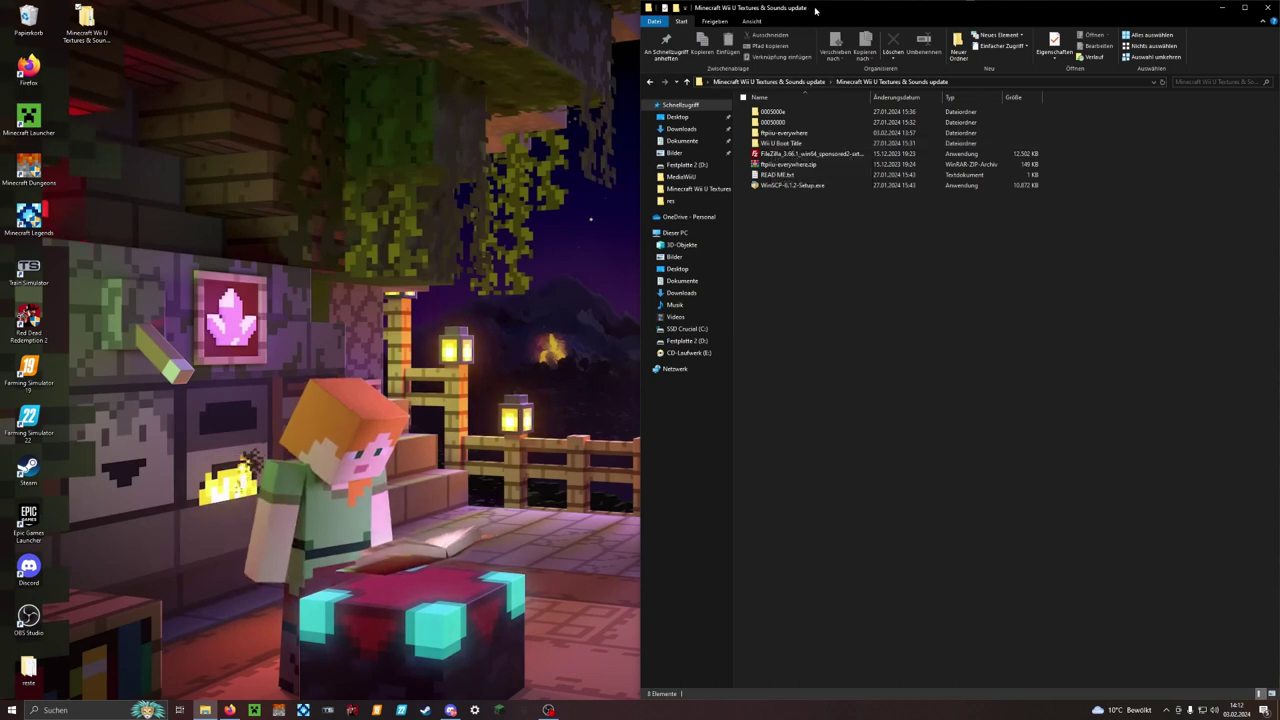
# In the Wii U Boot Title folder, extract Wii_U_Boot_Title_Editor.zip into its own Wii_U_Boot_Title_Editor subfolder
pyautogui.moveTo(816, 7); pyautogui.dragTo(631, 6)
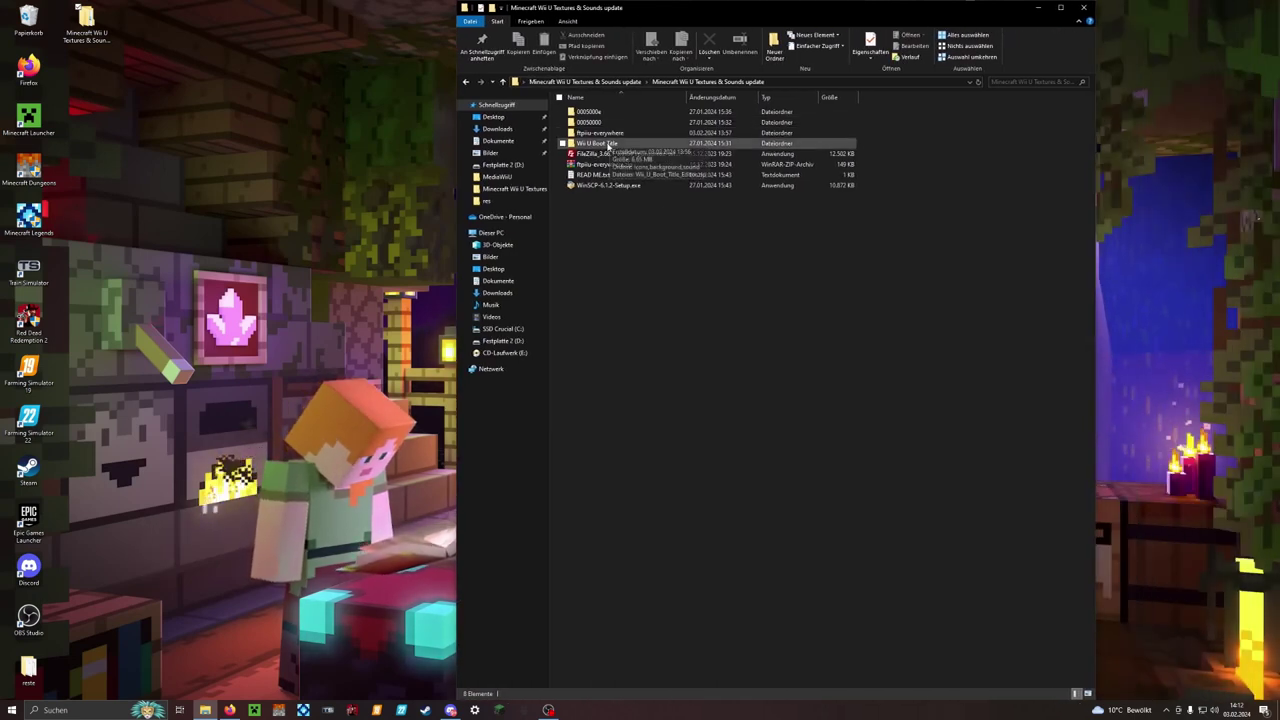
pyautogui.doubleClick(607, 145)
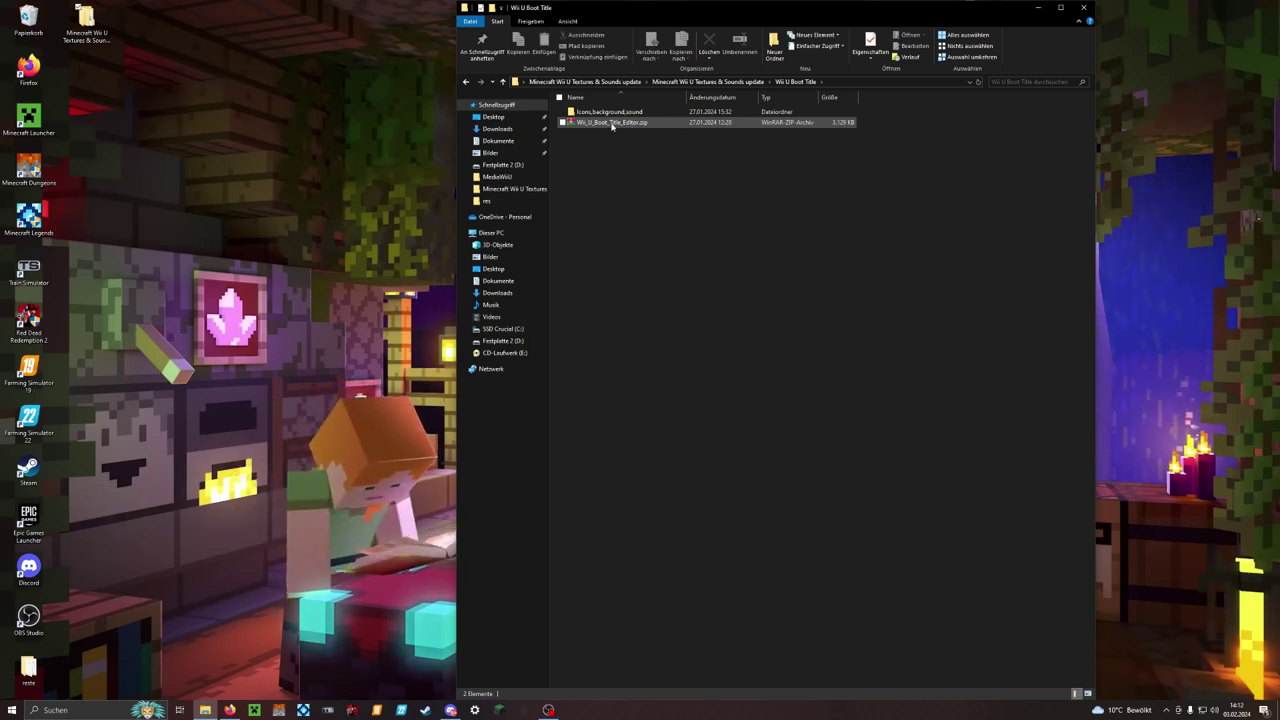
pyautogui.click(612, 124)
pyautogui.rightClick(612, 124)
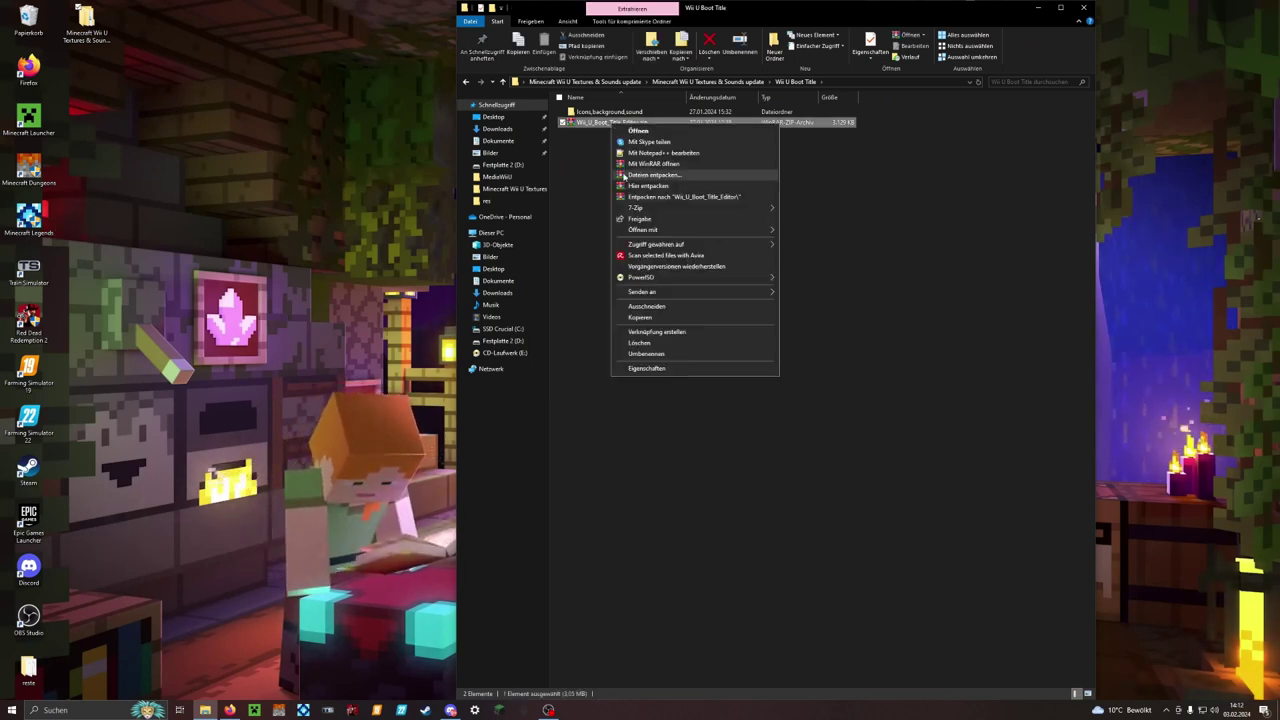
pyautogui.click(651, 175)
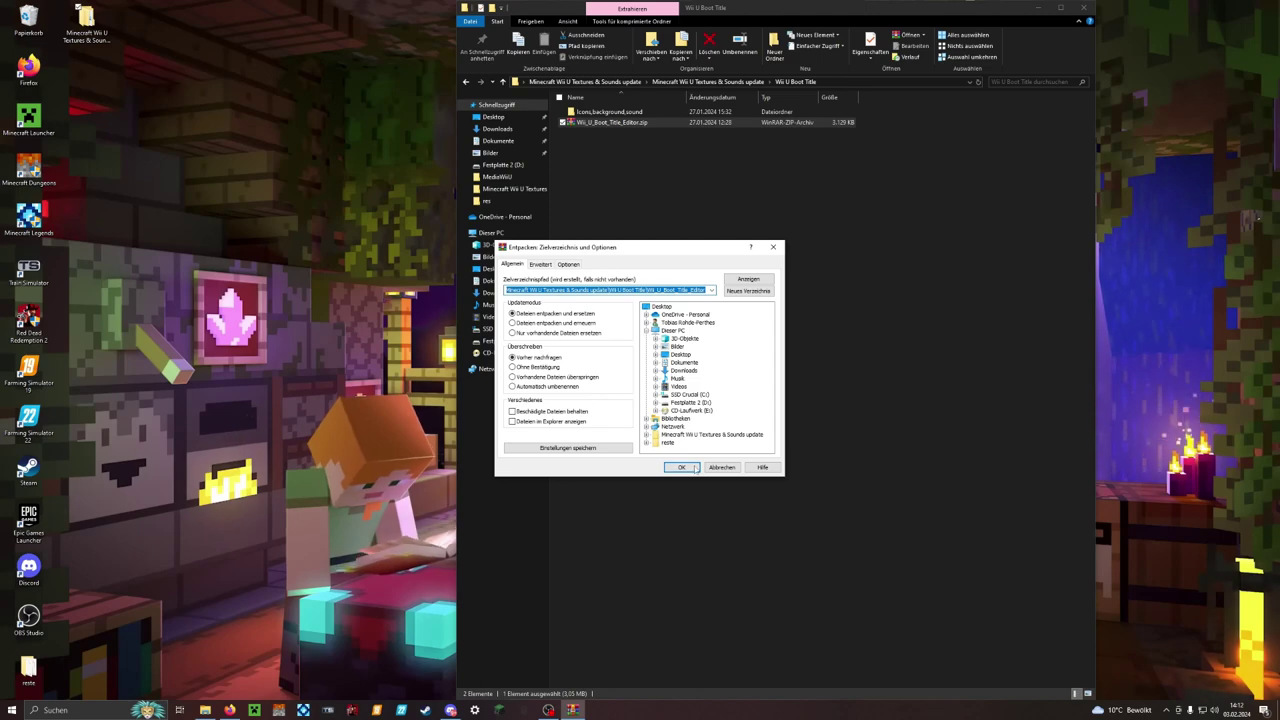
pyautogui.click(694, 469)
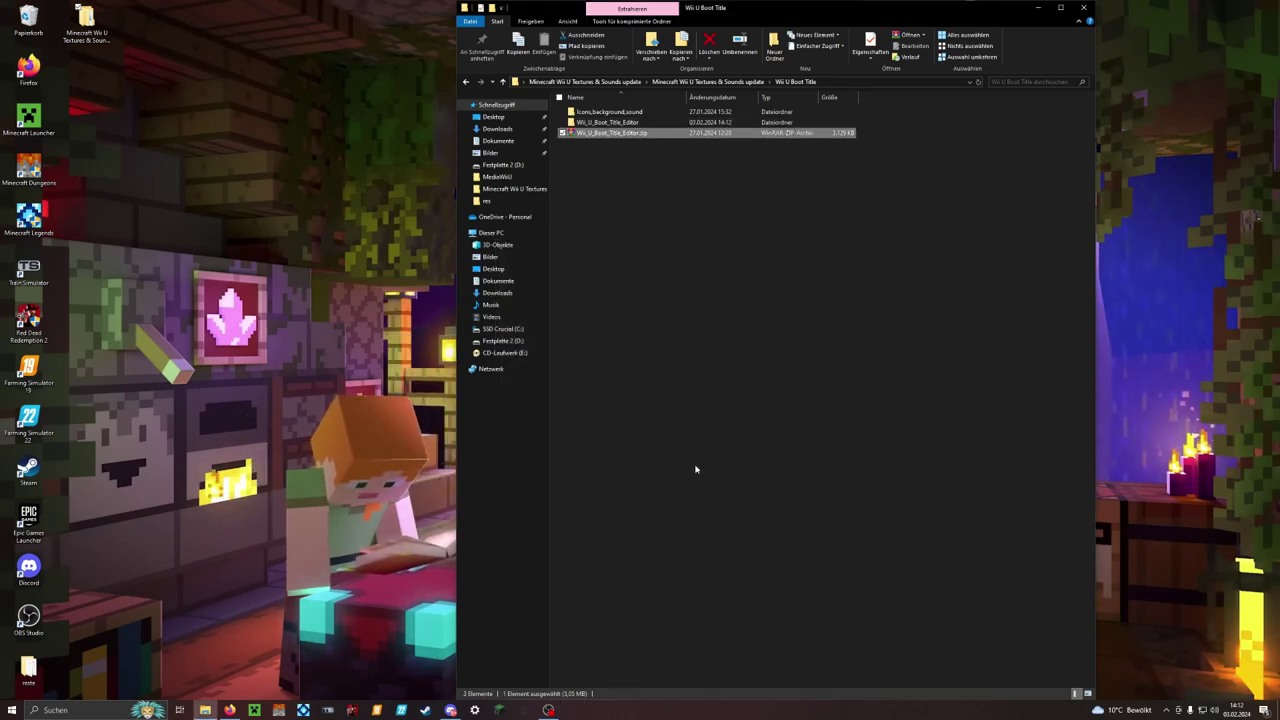
# Open the extracted Wii_U_Boot_Title_Editor folder and its inner folder, and launch Wii U Boot Title Editor.exe
pyautogui.doubleClick(667, 123)
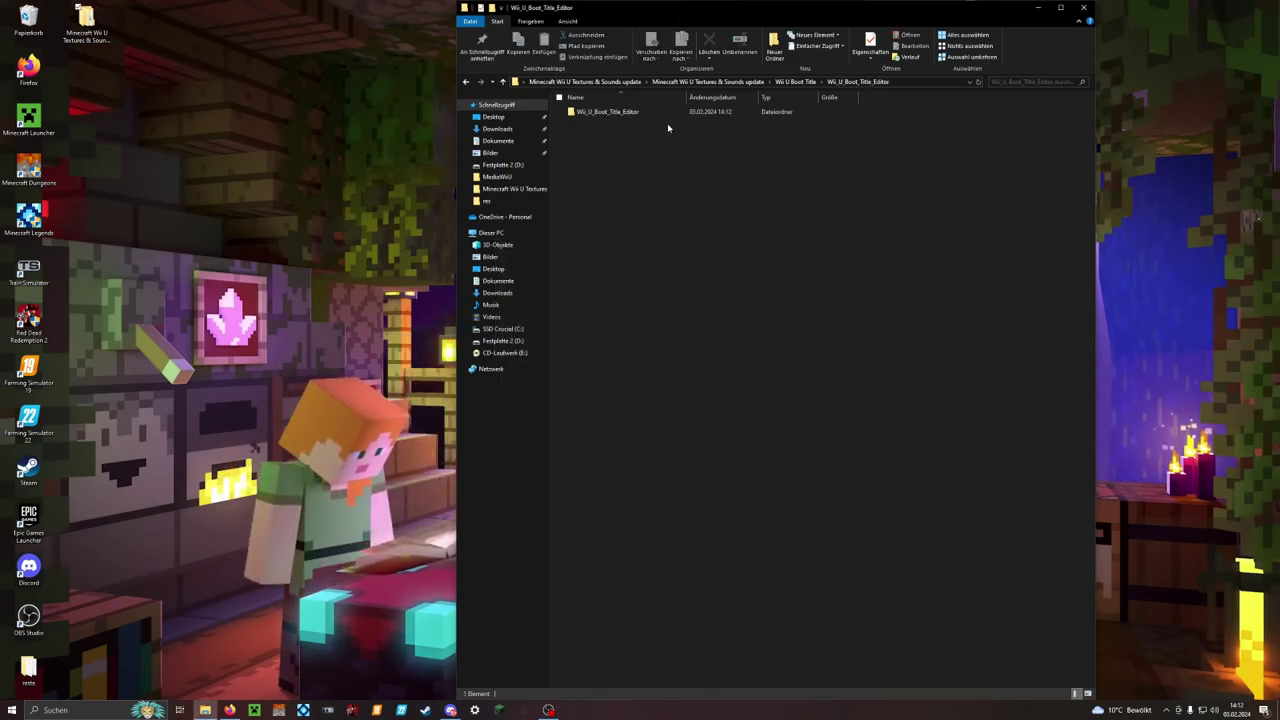
pyautogui.doubleClick(588, 115)
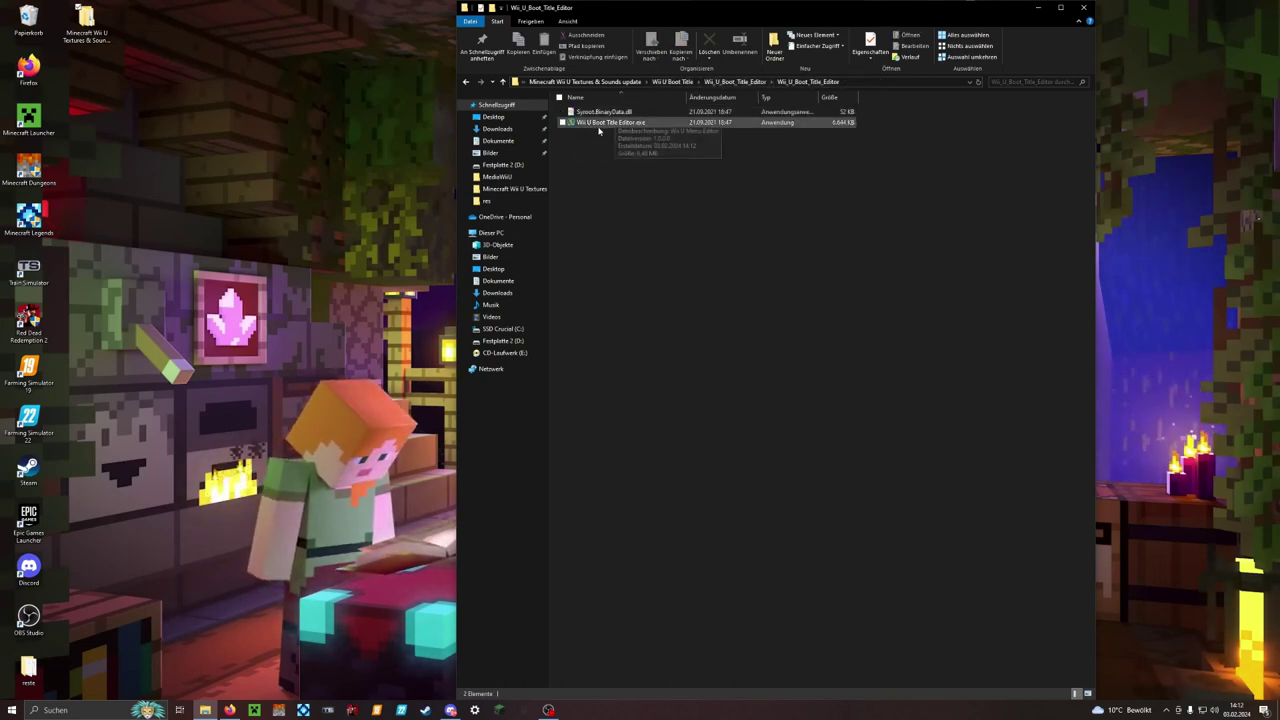
pyautogui.doubleClick(632, 123)
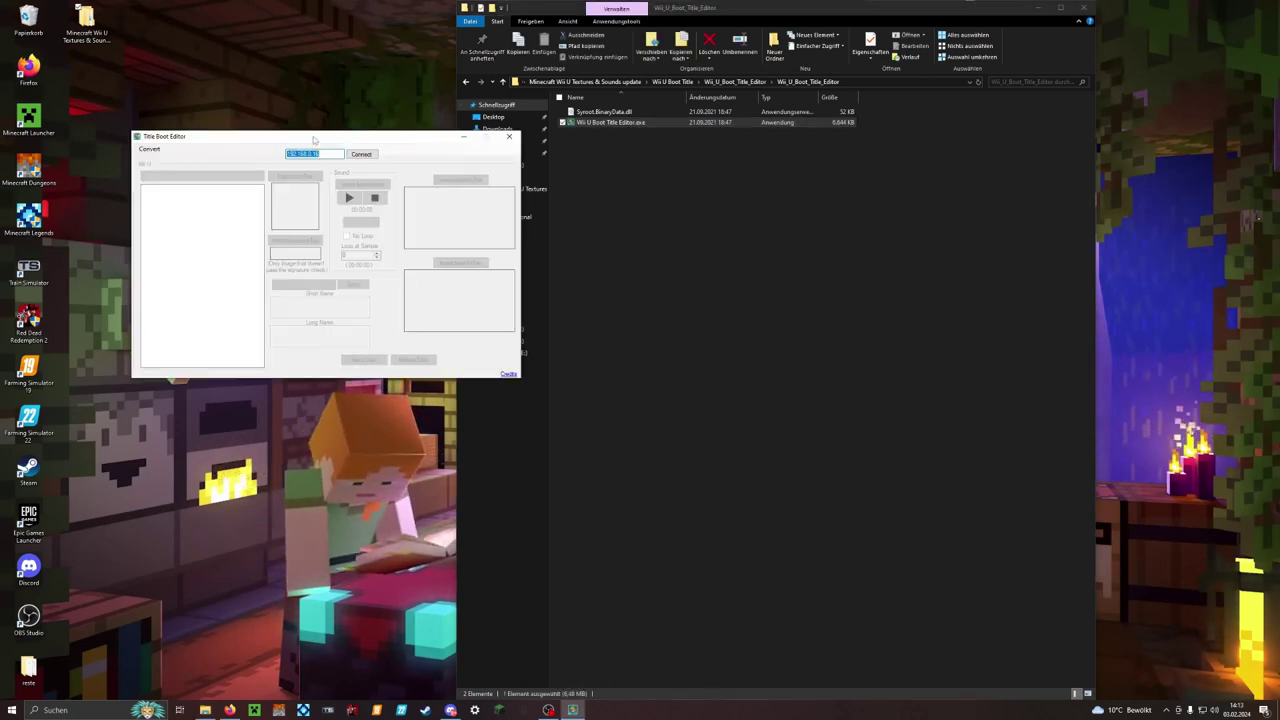
# Set the console's IP address to 192.168.1.103 in Title Boot Editor and connect to load its titles
pyautogui.moveTo(313, 140); pyautogui.dragTo(640, 137)
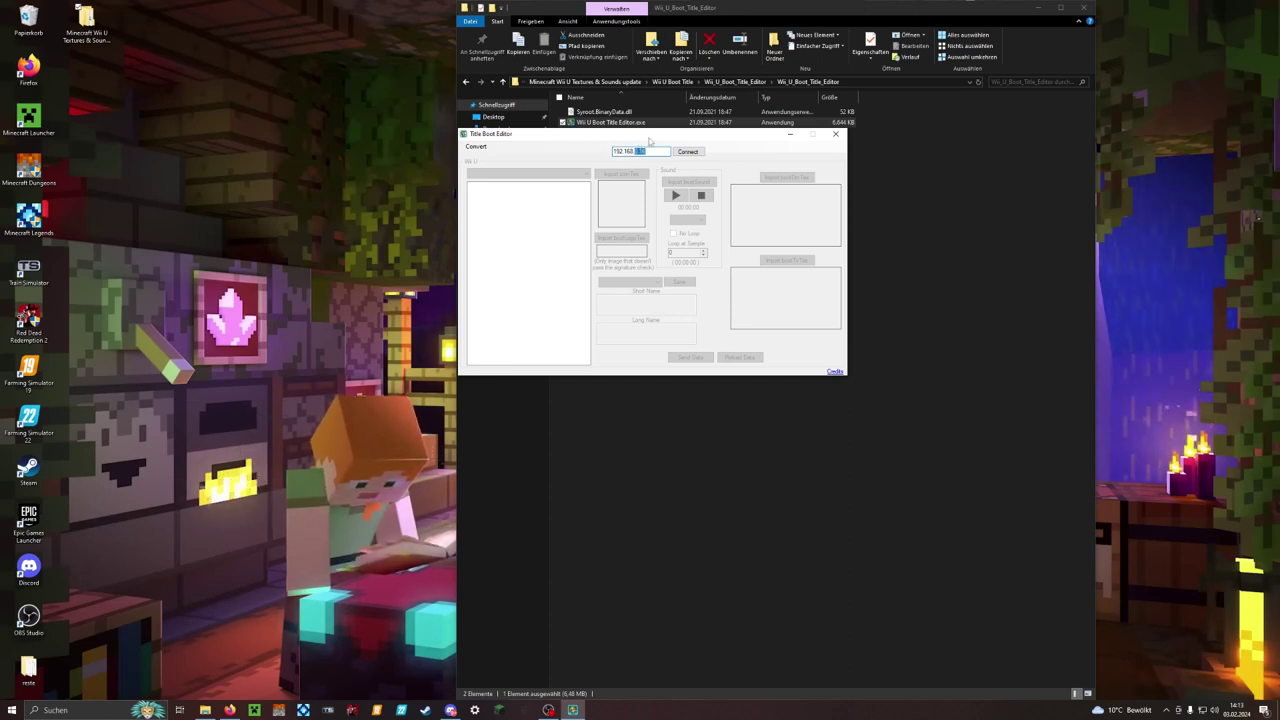
pyautogui.press('Return')
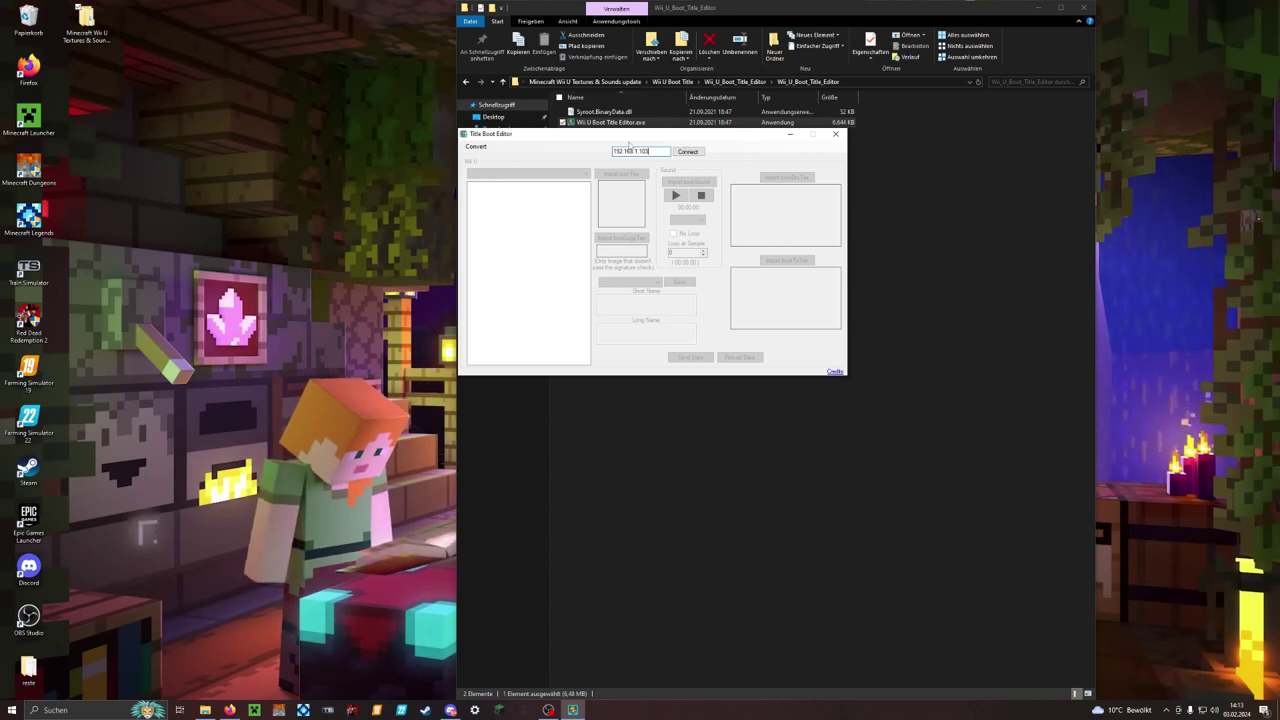
pyautogui.click(680, 151)
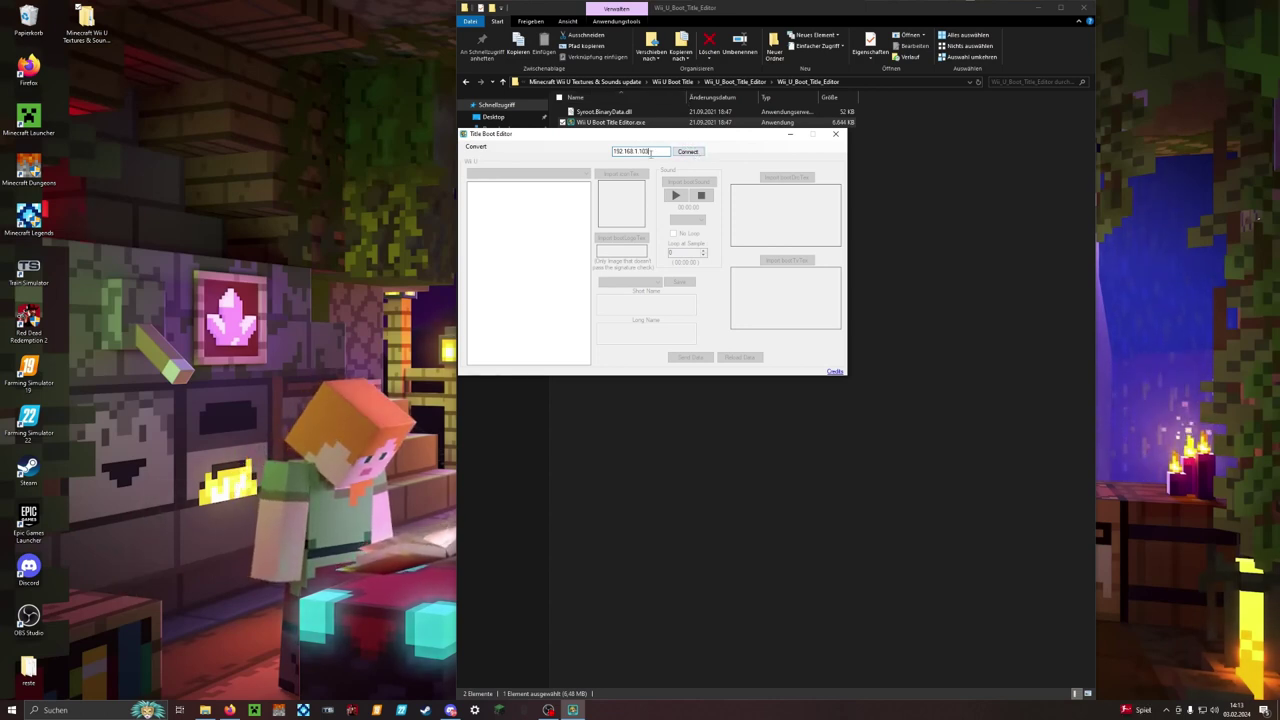
pyautogui.click(697, 154)
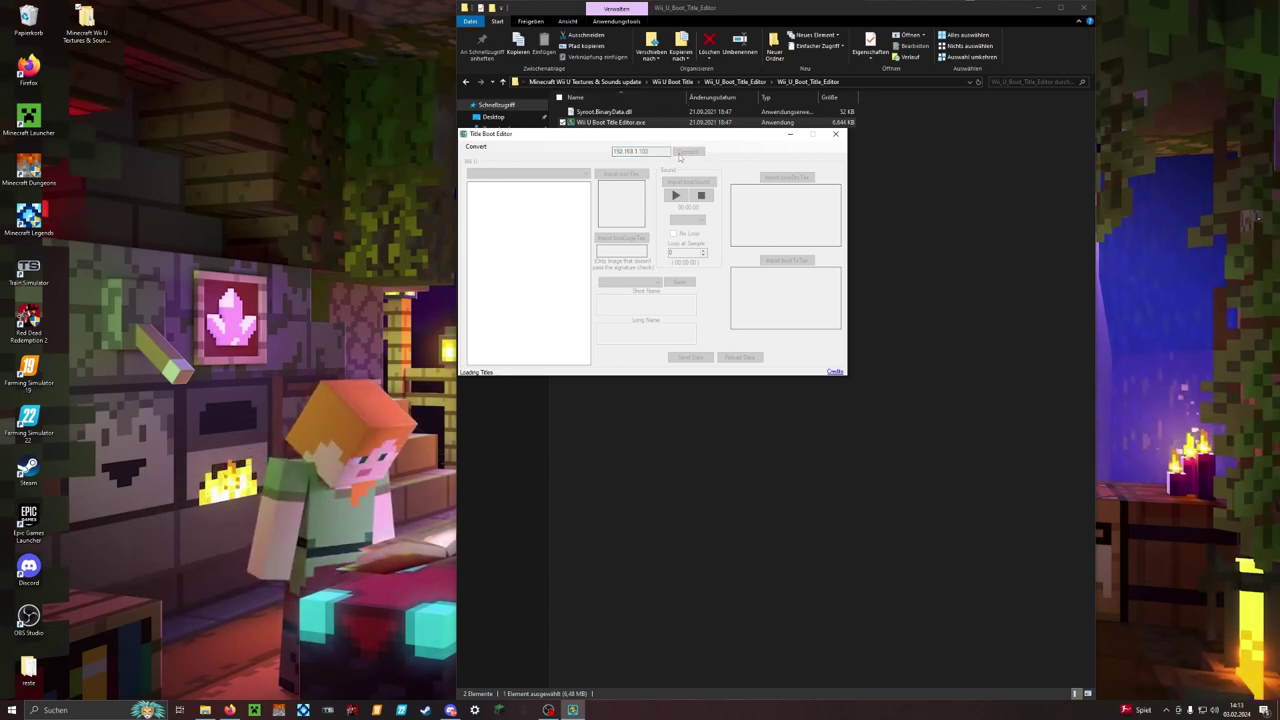